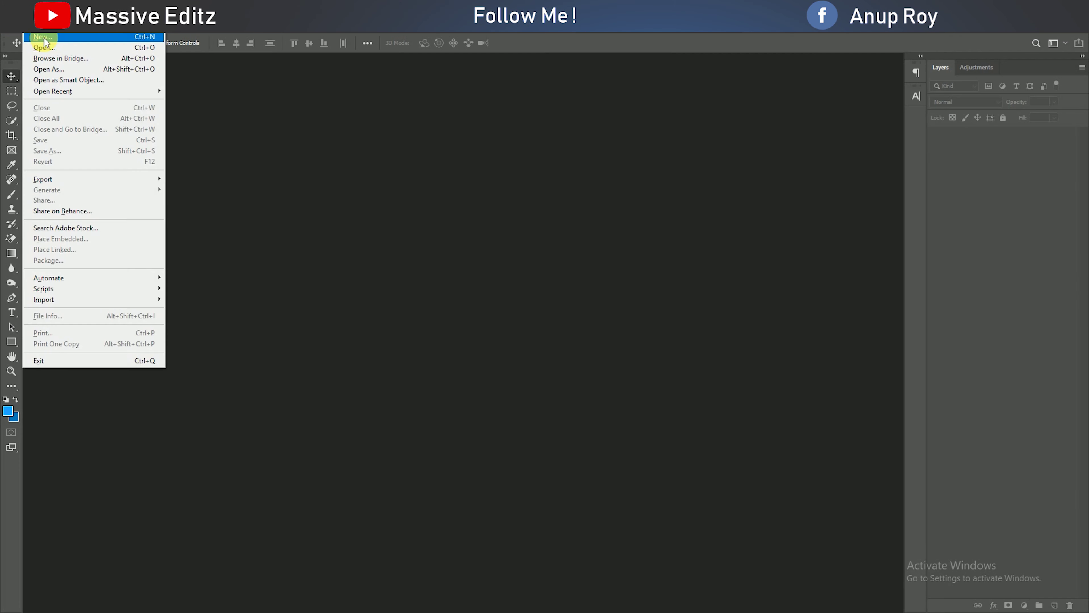
Create a new 2000 × 2600 px portrait document
click(41, 36)
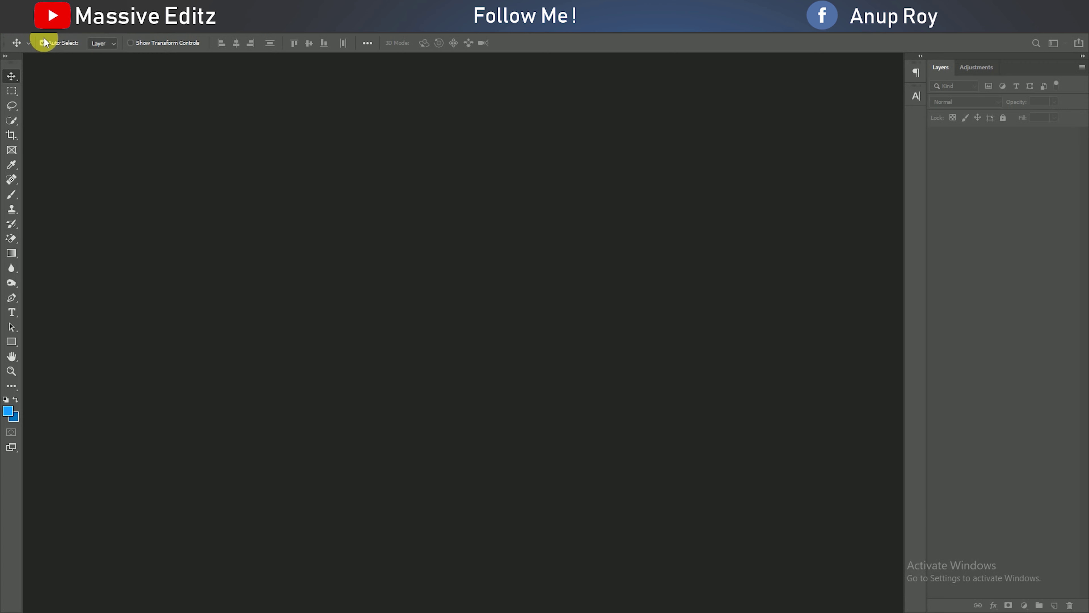
click(586, 318)
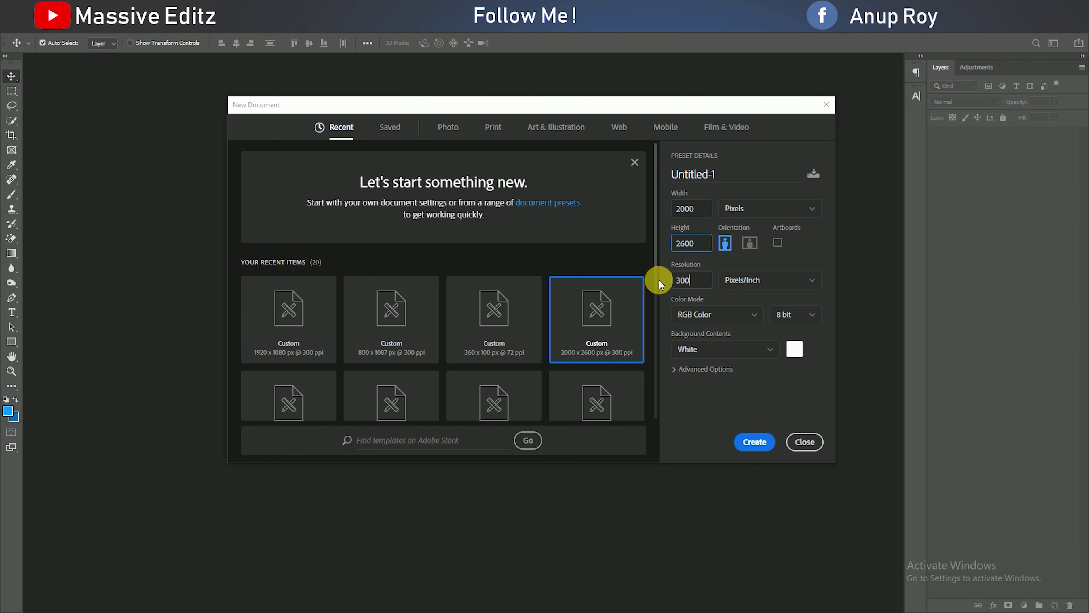
click(755, 442)
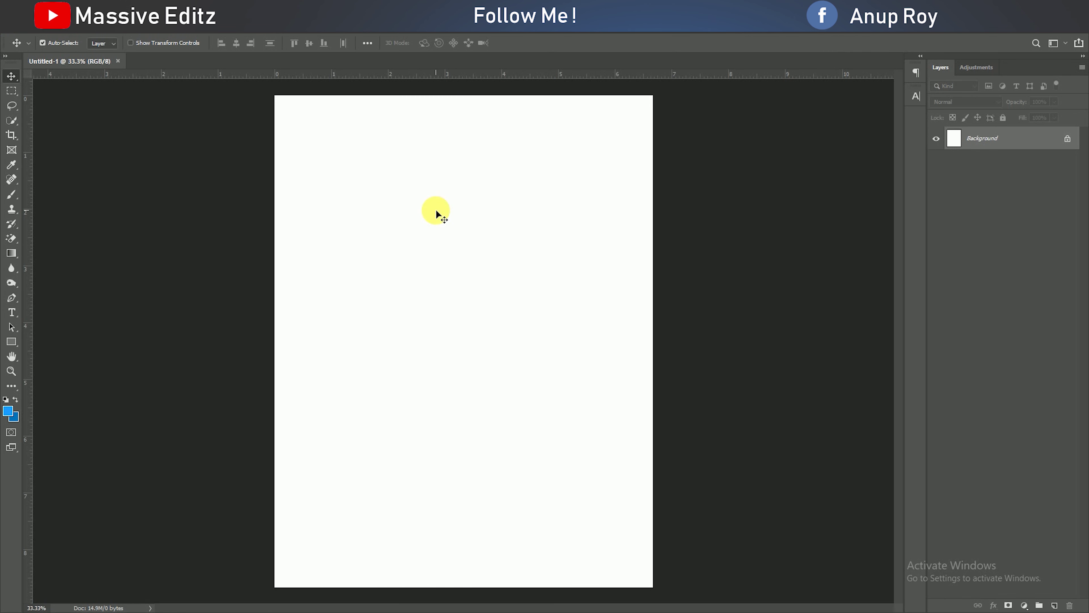
Unlock the background layer and add a light blue Solid Color fill layer
click(11, 341)
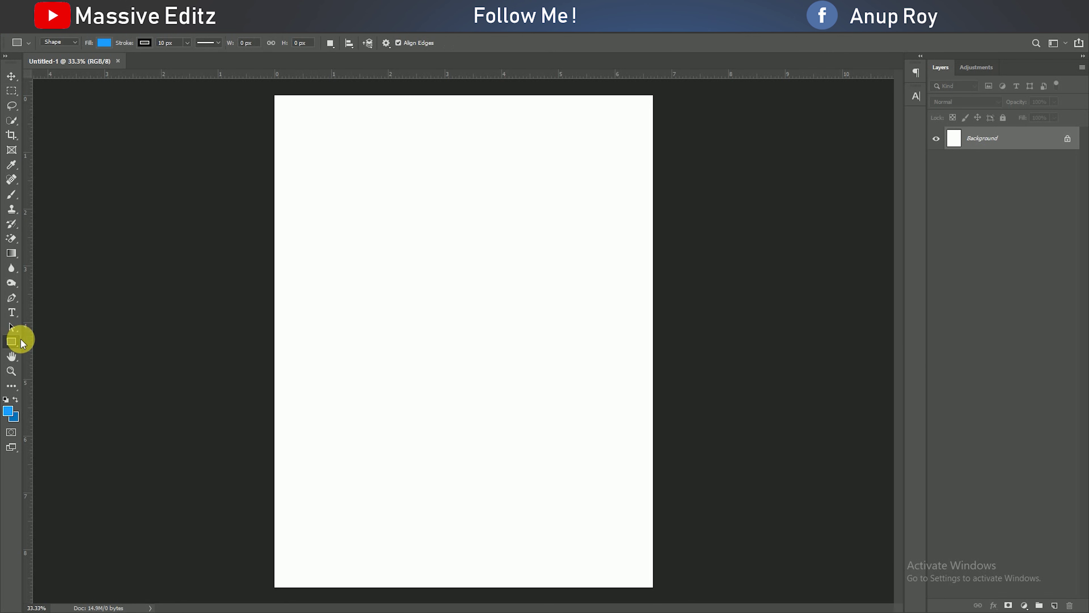
click(1067, 139)
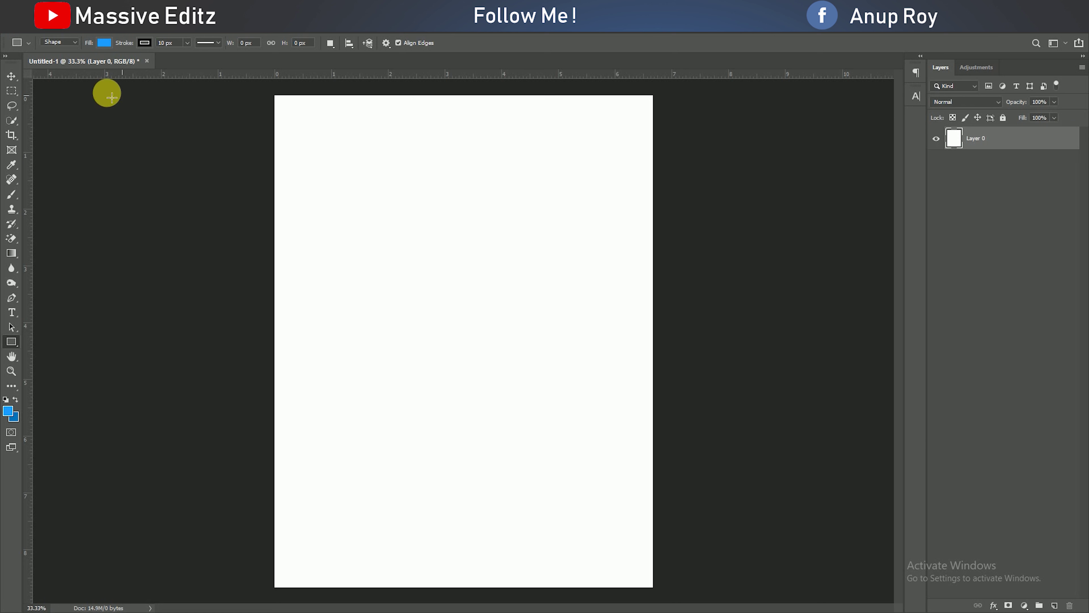
click(8, 77)
click(1025, 605)
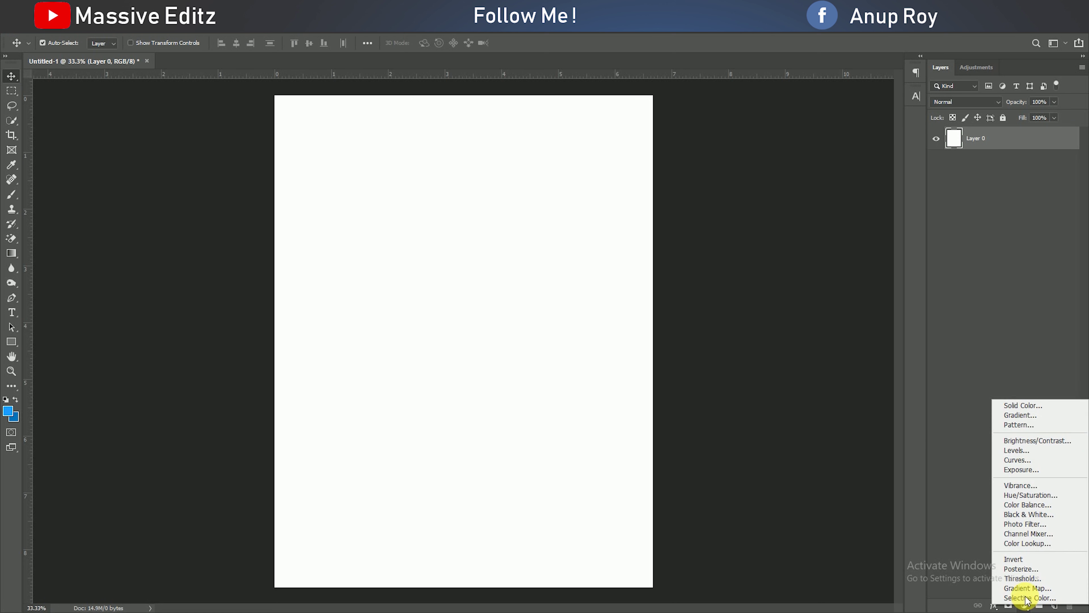
click(1025, 406)
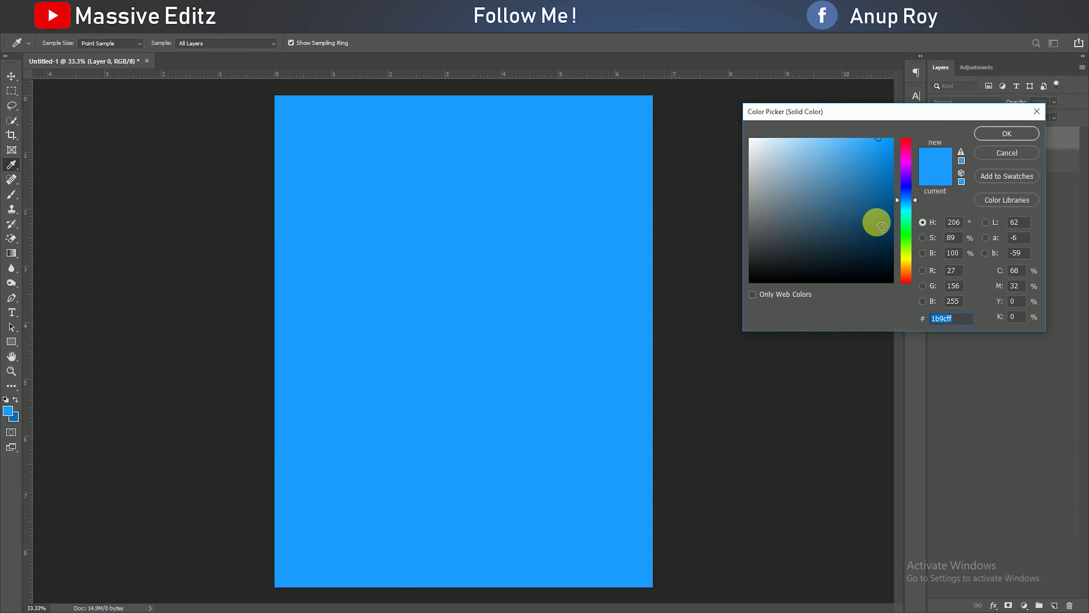
click(870, 145)
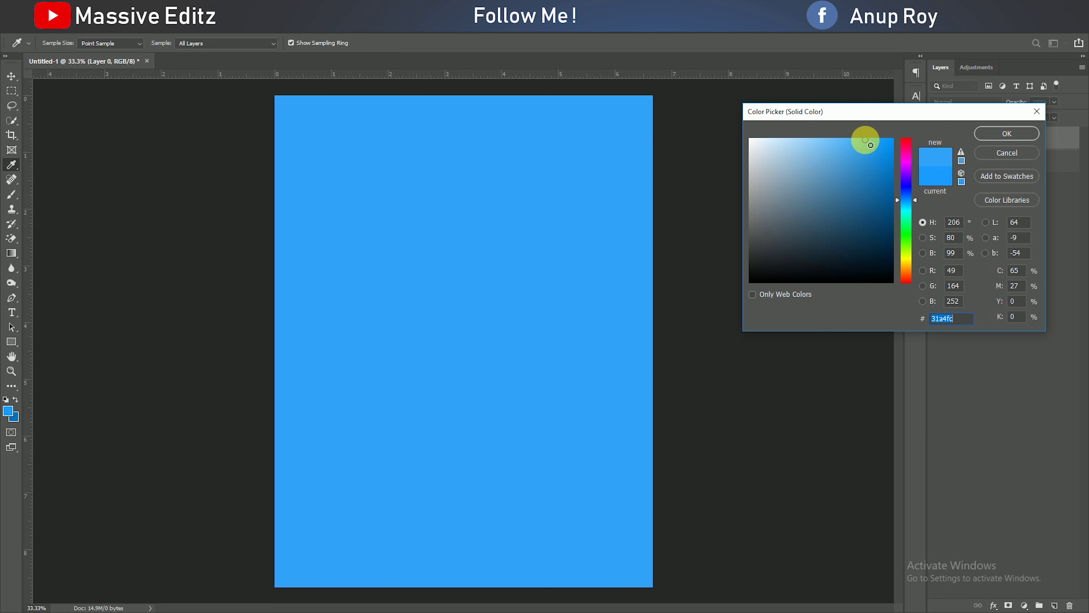
drag(870, 144, 891, 144)
click(996, 134)
key(v)
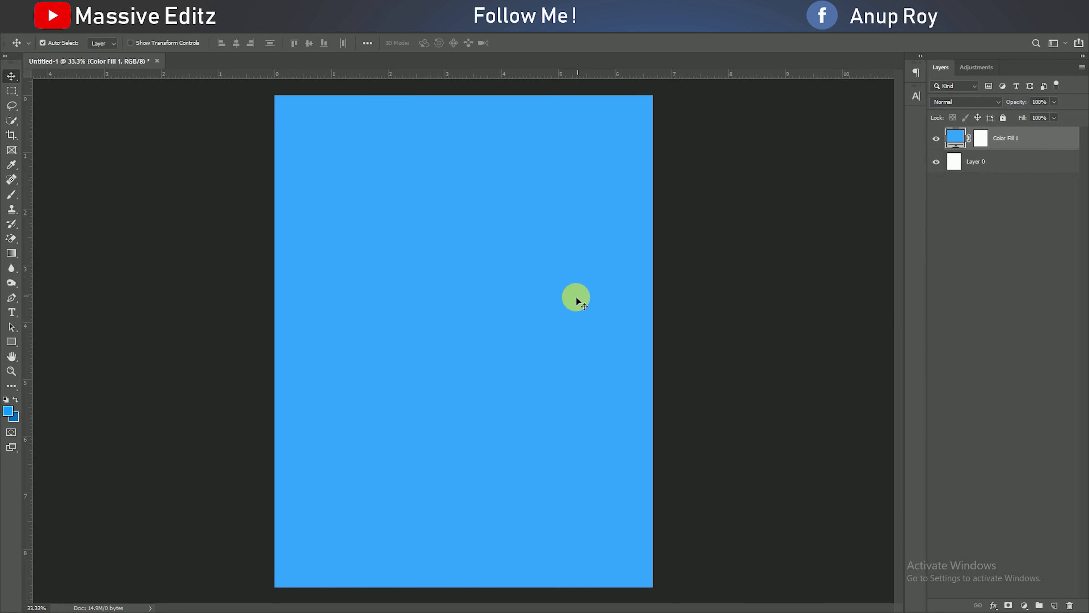
Clip the Color Fill 1 layer to Layer 0 and convert it to a smart object
right_click(1024, 146)
click(1005, 349)
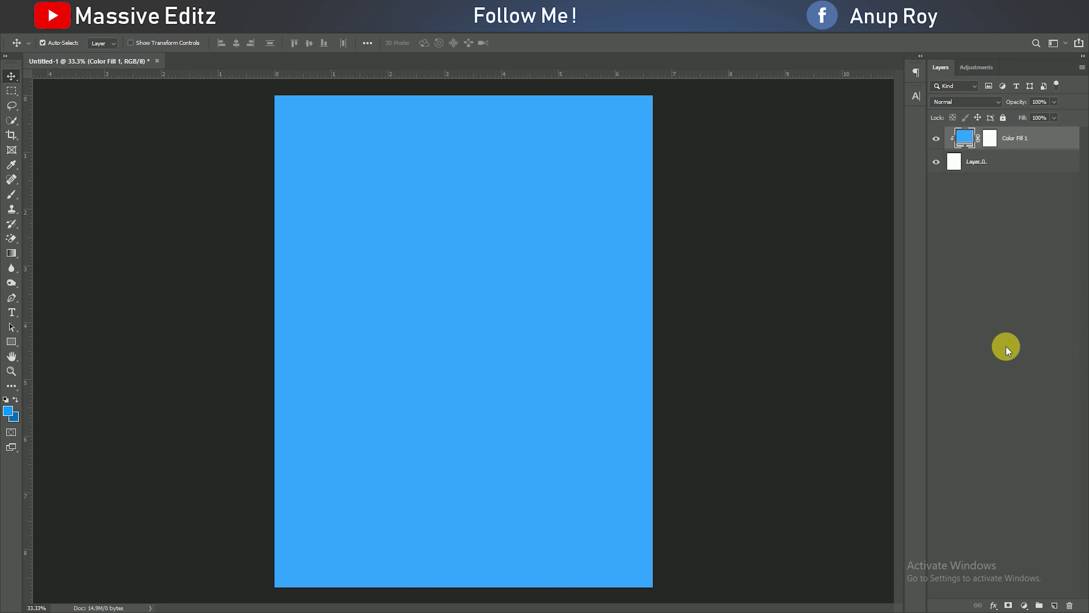
right_click(1047, 142)
click(1016, 283)
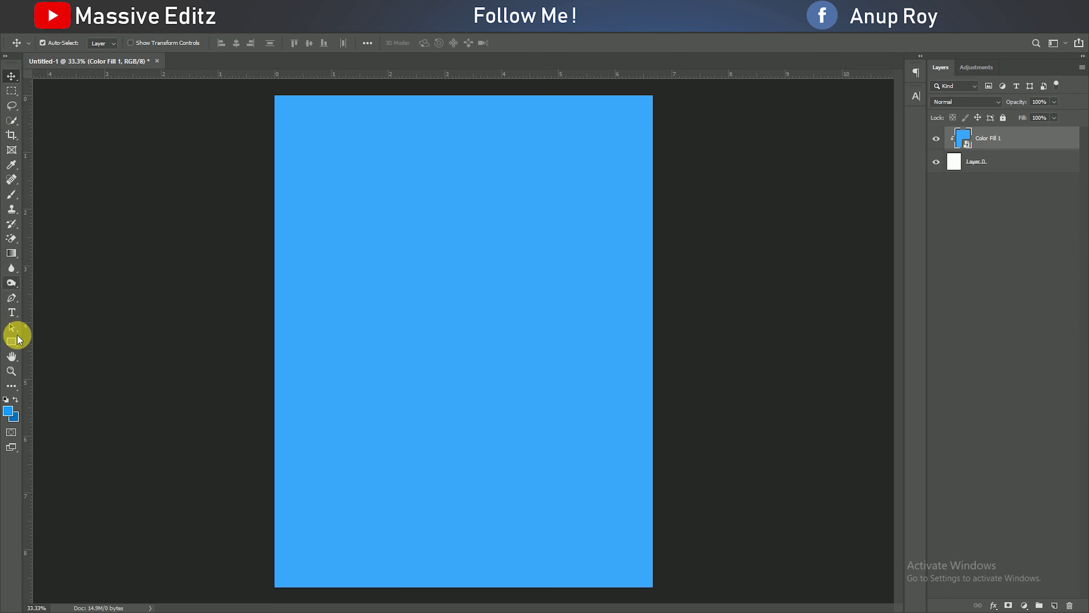
click(12, 342)
Draw a wide rectangle across the lower middle with a dark blue fill and no stroke
drag(271, 321, 602, 479)
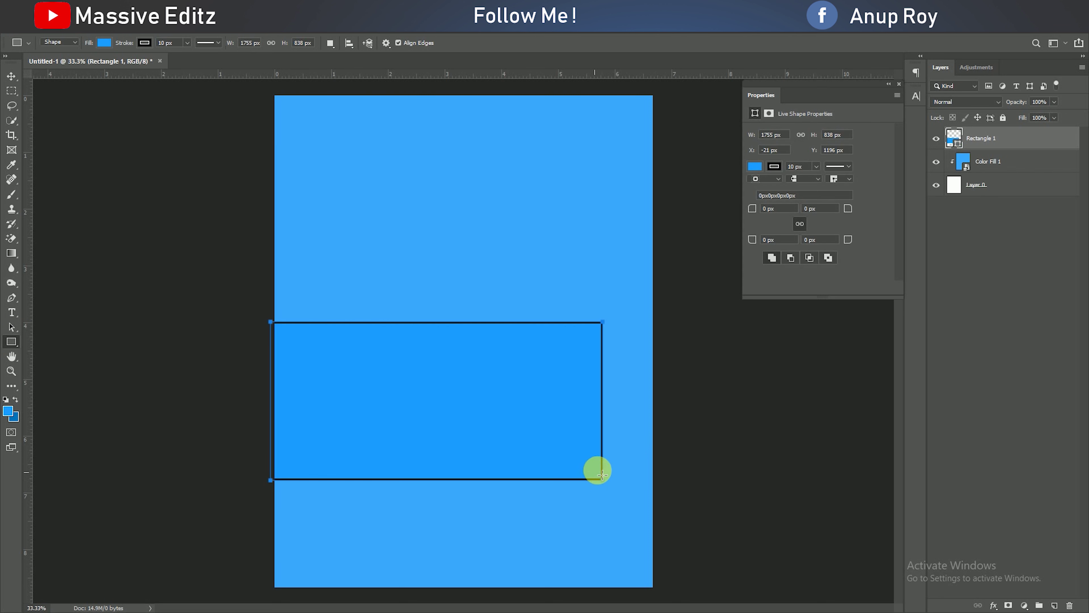
click(756, 167)
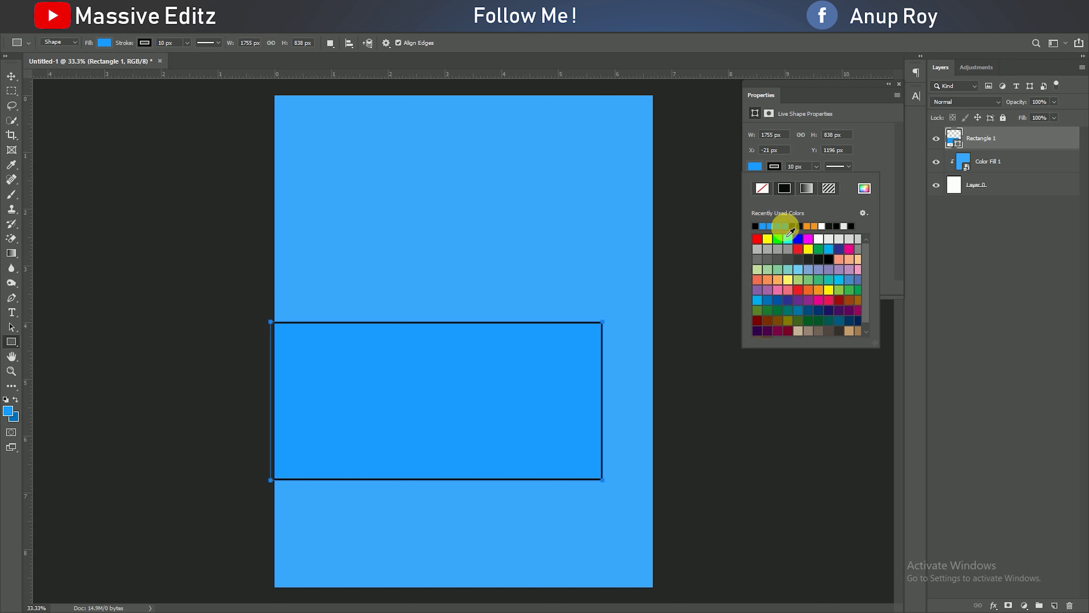
click(785, 227)
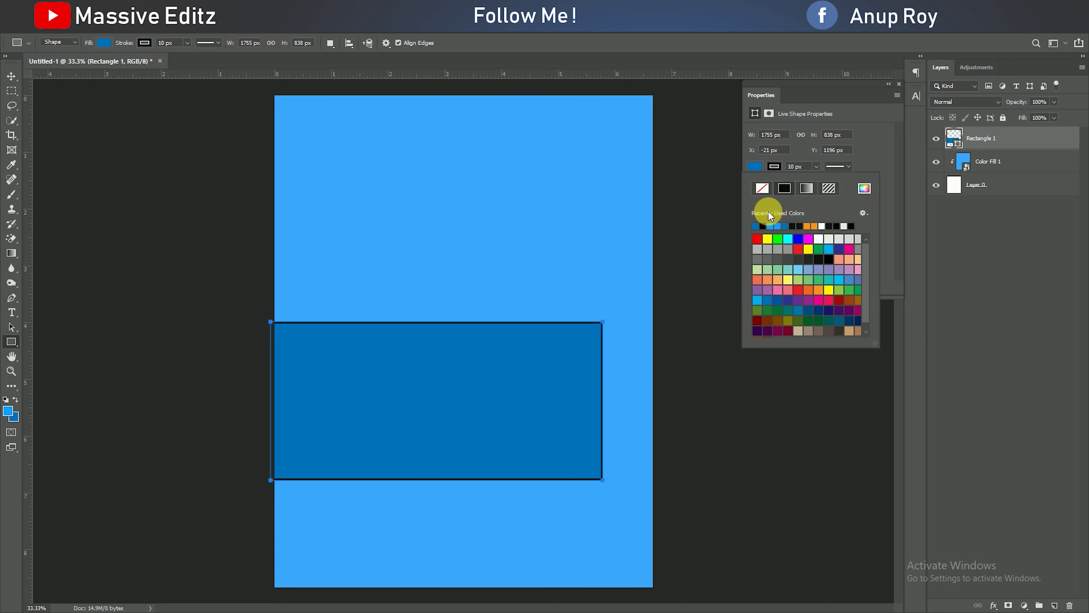
click(784, 228)
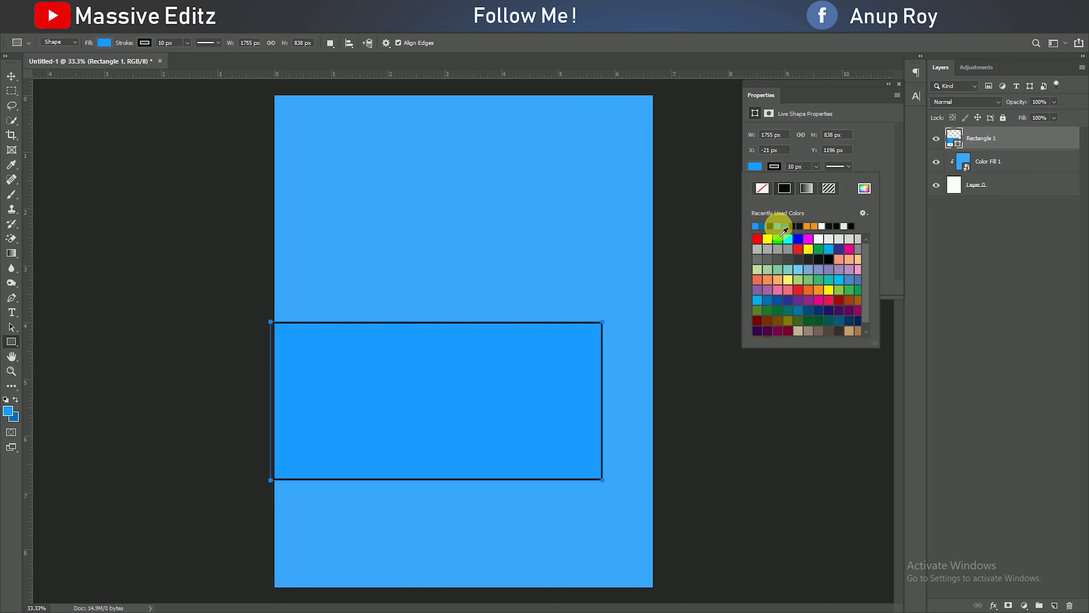
click(769, 228)
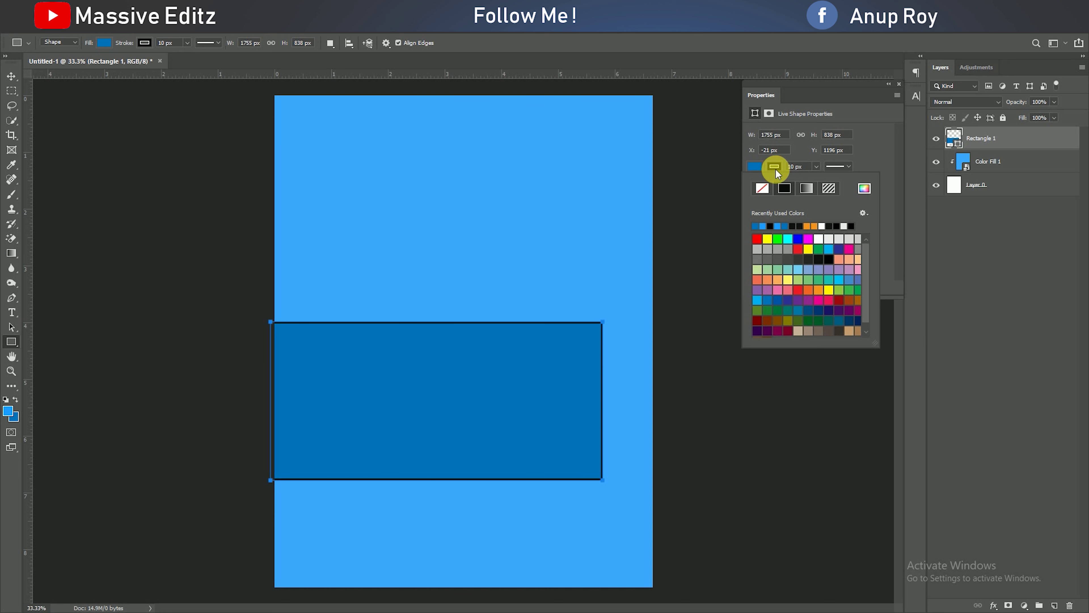
click(761, 188)
click(898, 84)
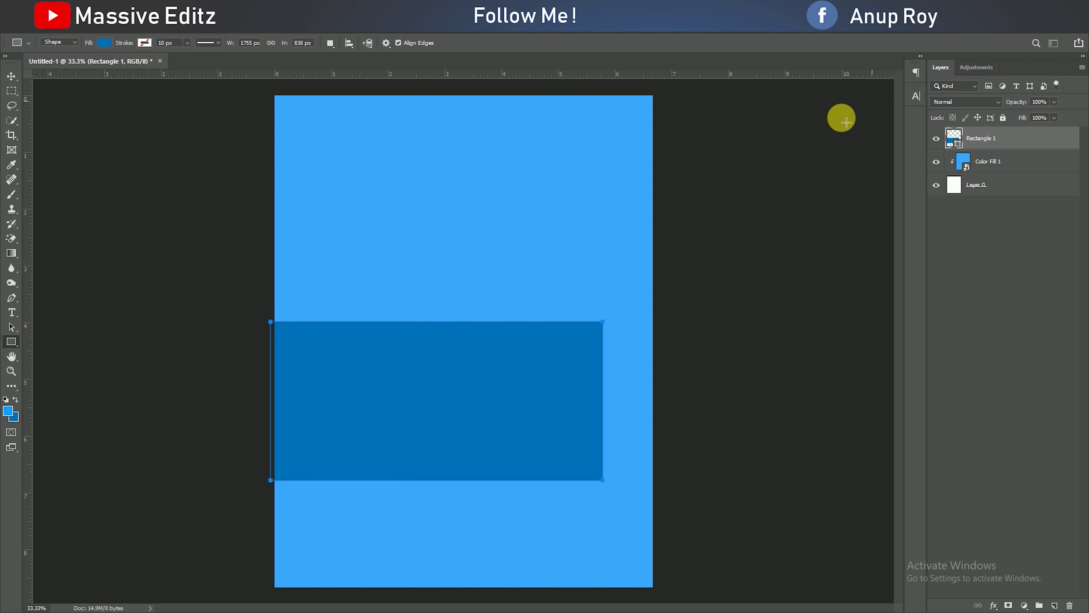
Move the rectangle toward the centre and bend it with the Flag warp
click(12, 75)
drag(438, 448, 471, 396)
click(55, 34)
click(92, 273)
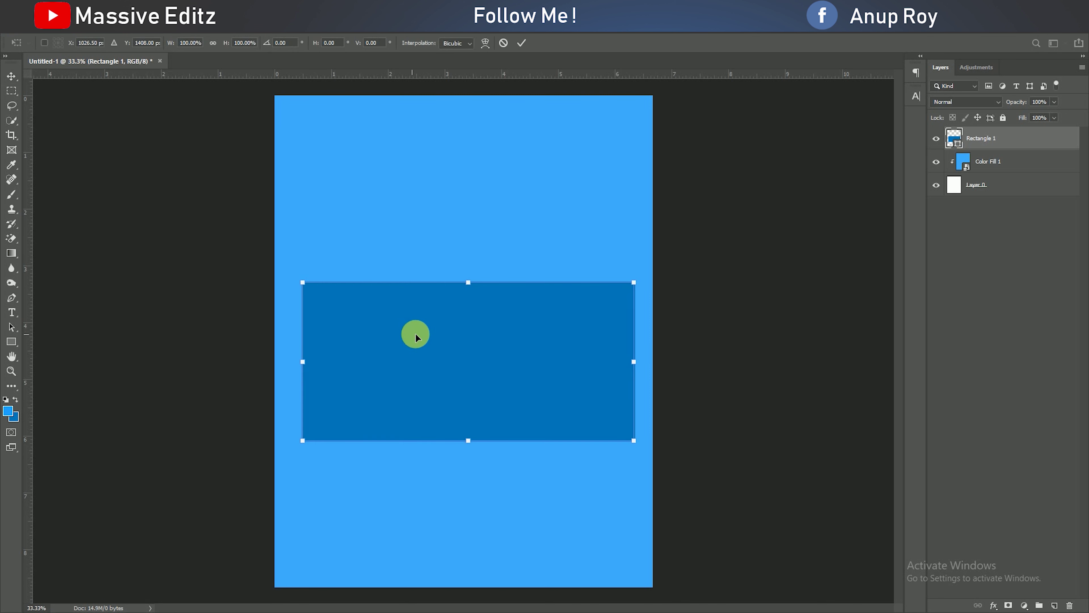
click(485, 43)
click(150, 43)
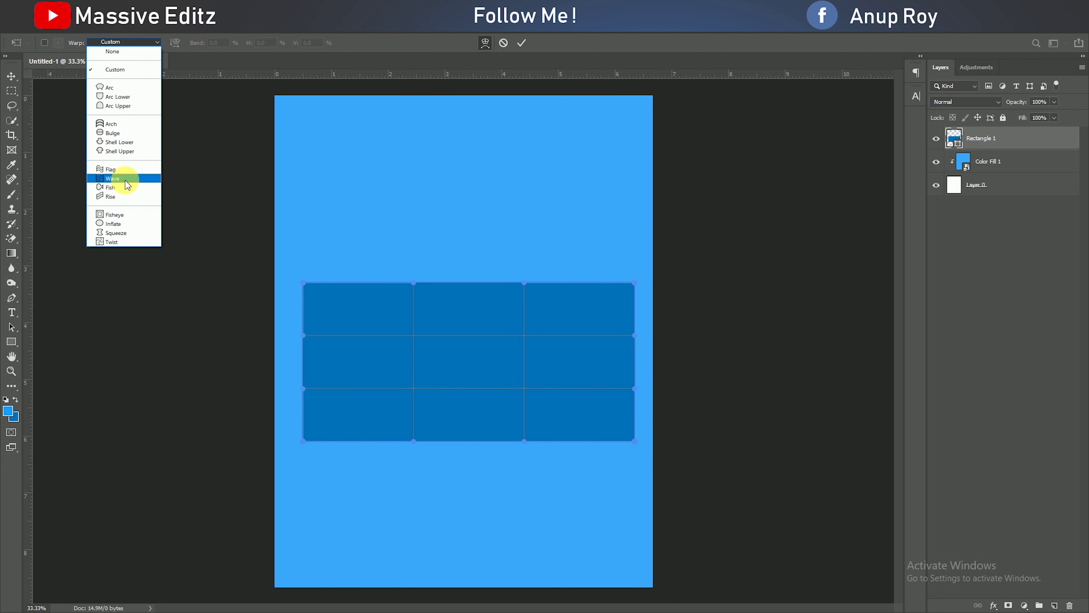
click(125, 169)
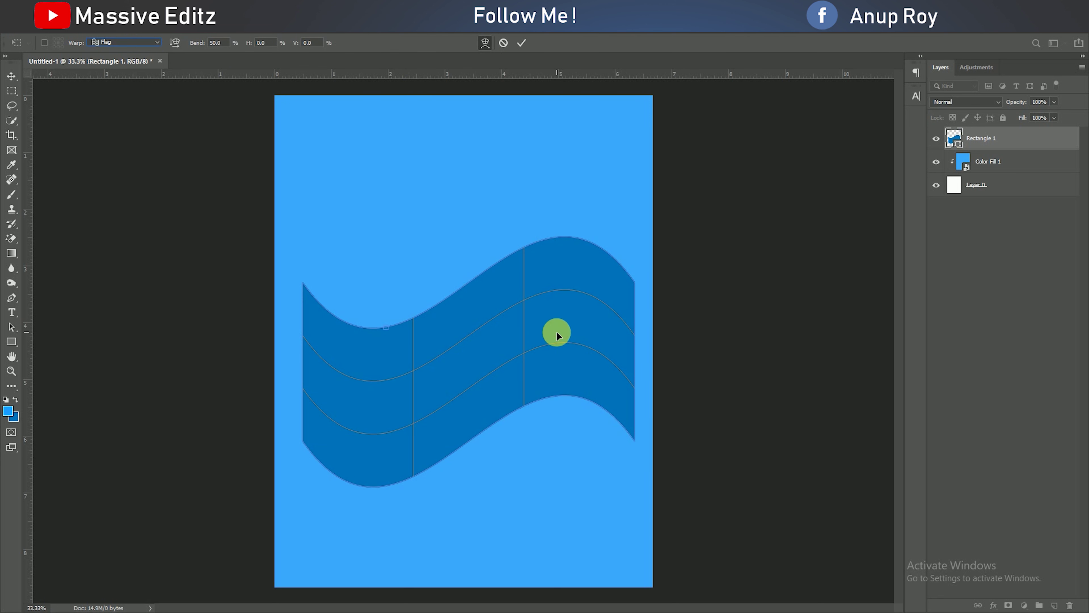
click(518, 44)
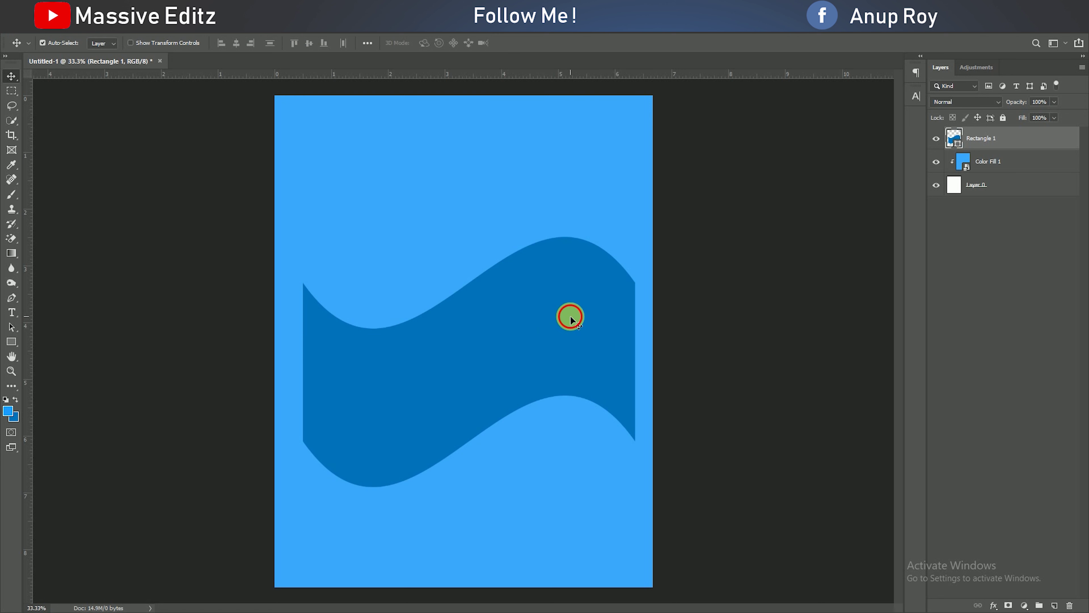
Rotate the wave about 26°, enlarge it slightly, and settle it along the poster's bottom
drag(570, 319, 512, 409)
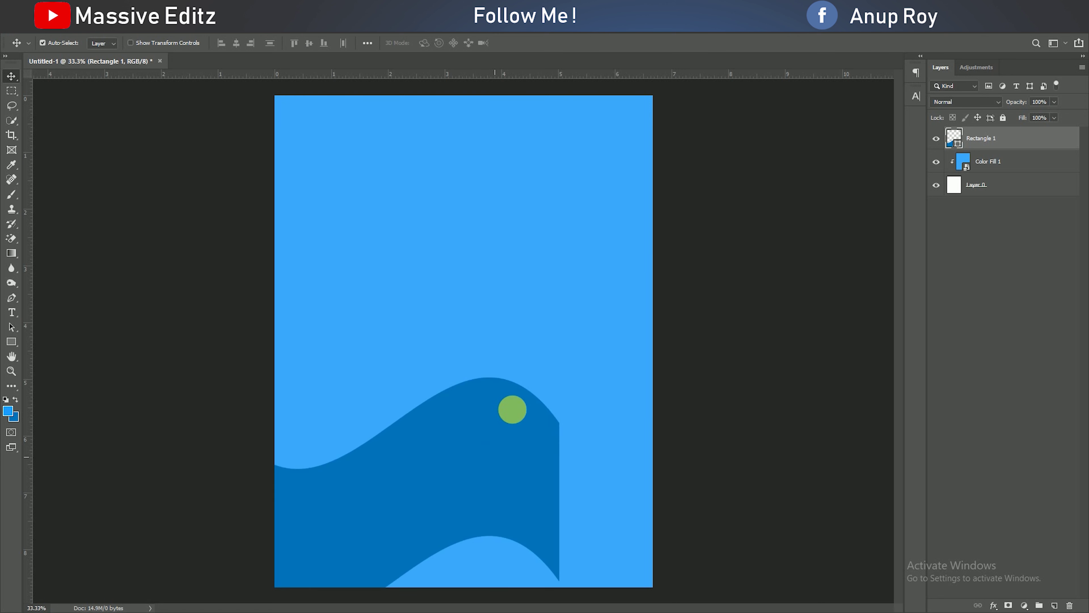
click(56, 35)
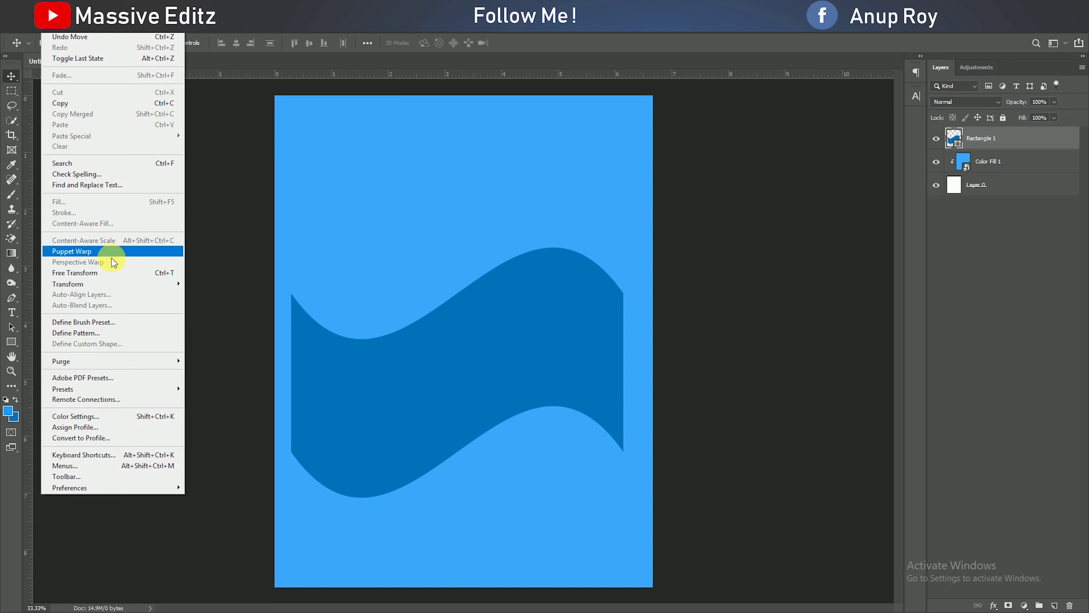
click(112, 271)
mouse_move(635, 243)
mouse_down()
mouse_move(647, 305)
mouse_move(642, 357)
mouse_up()
drag(544, 372, 501, 579)
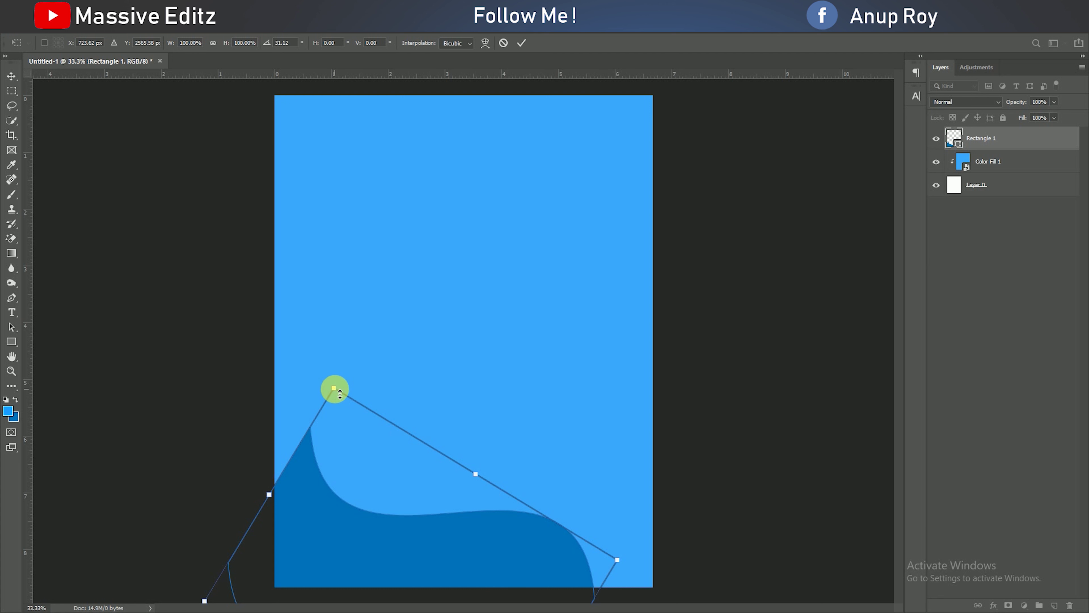
drag(334, 387, 331, 346)
mouse_move(472, 523)
mouse_down()
mouse_move(477, 557)
mouse_move(458, 542)
mouse_up()
drag(612, 521, 625, 530)
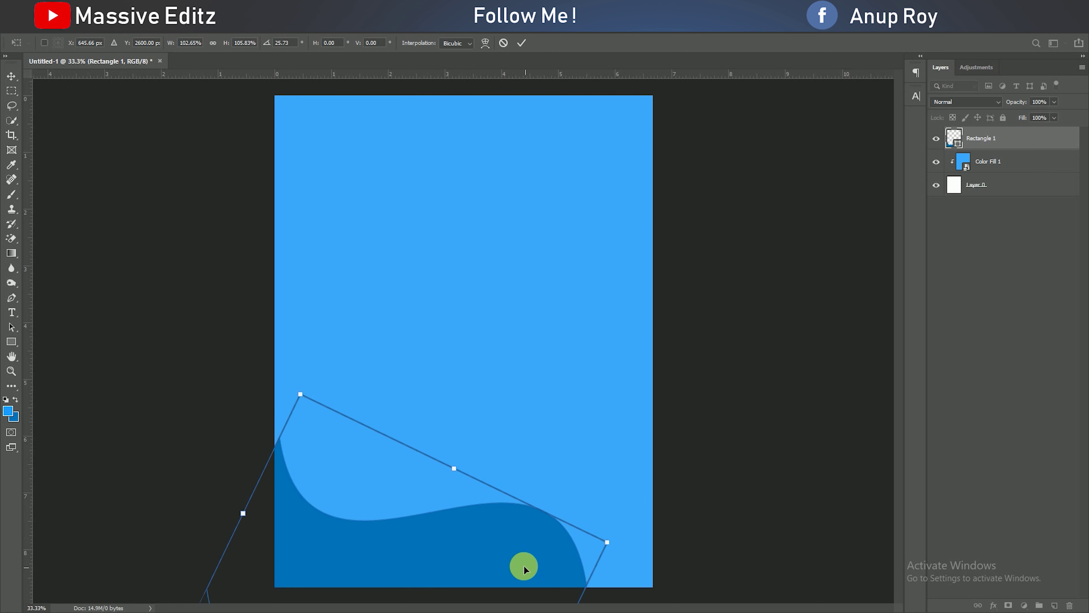
drag(521, 568, 519, 568)
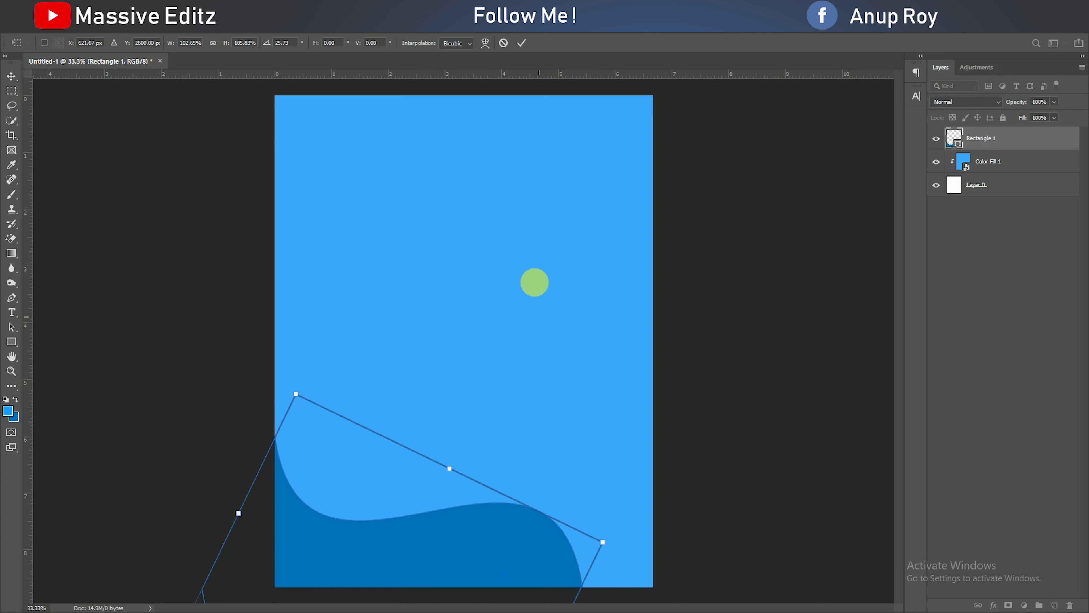
click(521, 43)
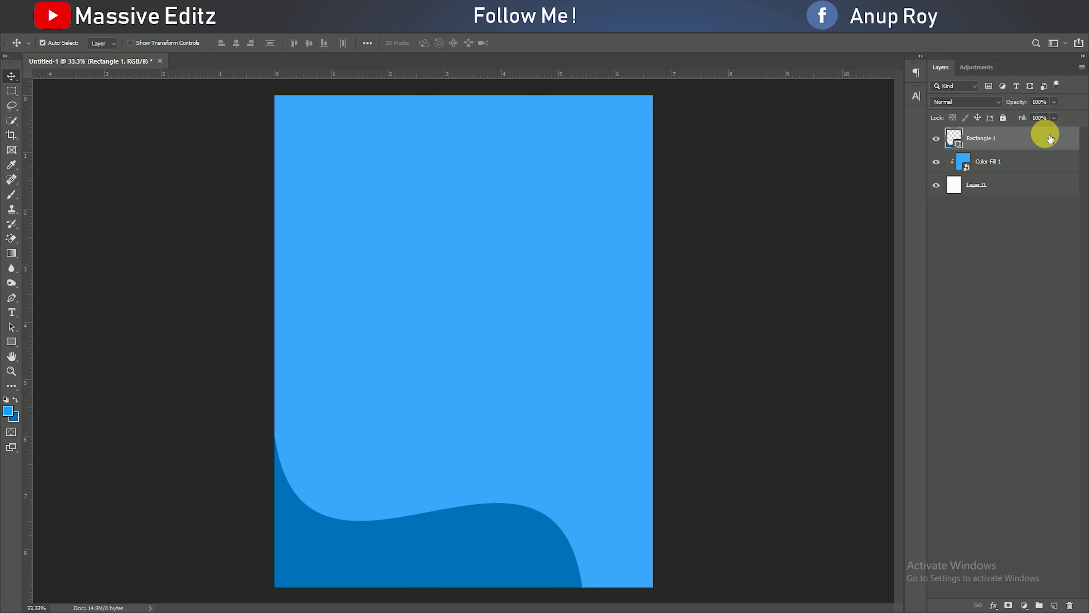
double_click(1049, 138)
Give the wave a Normal-blend Gradient Overlay at 94% opacity and 90° angle
click(645, 271)
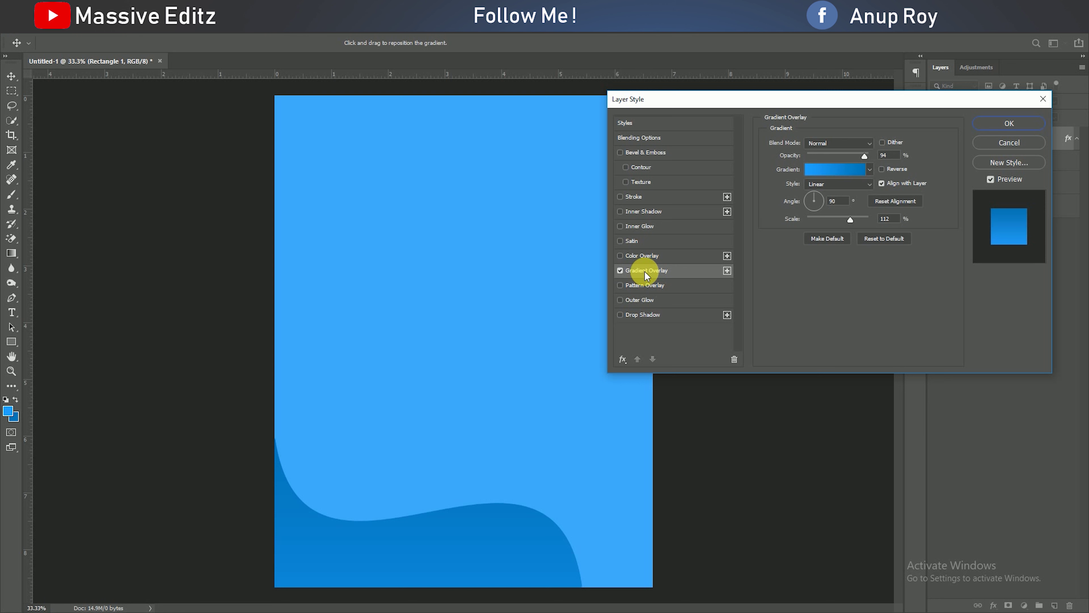
click(873, 169)
drag(849, 224, 847, 221)
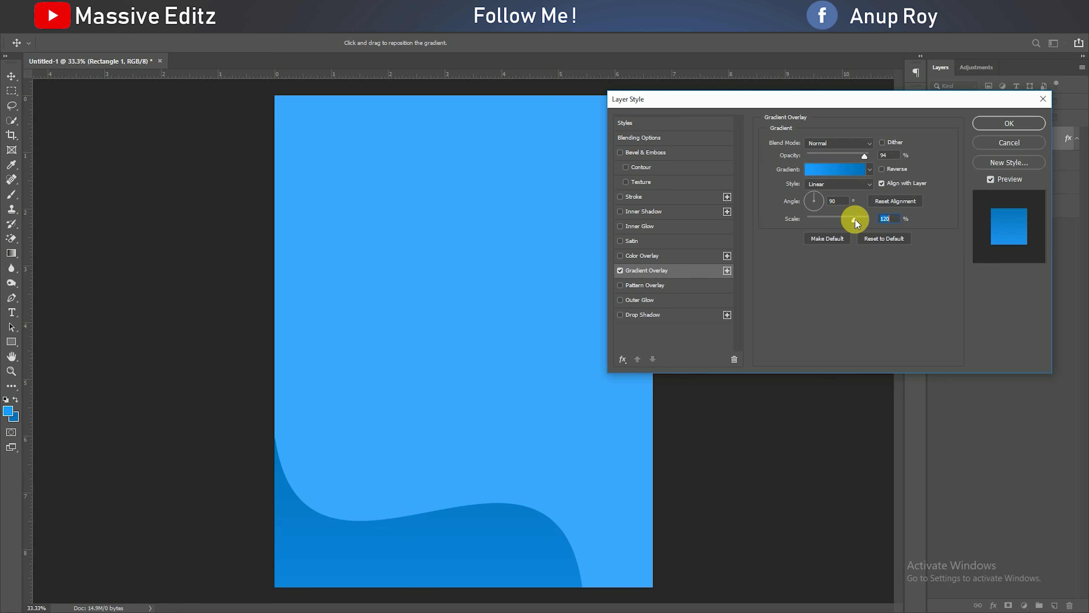
click(871, 141)
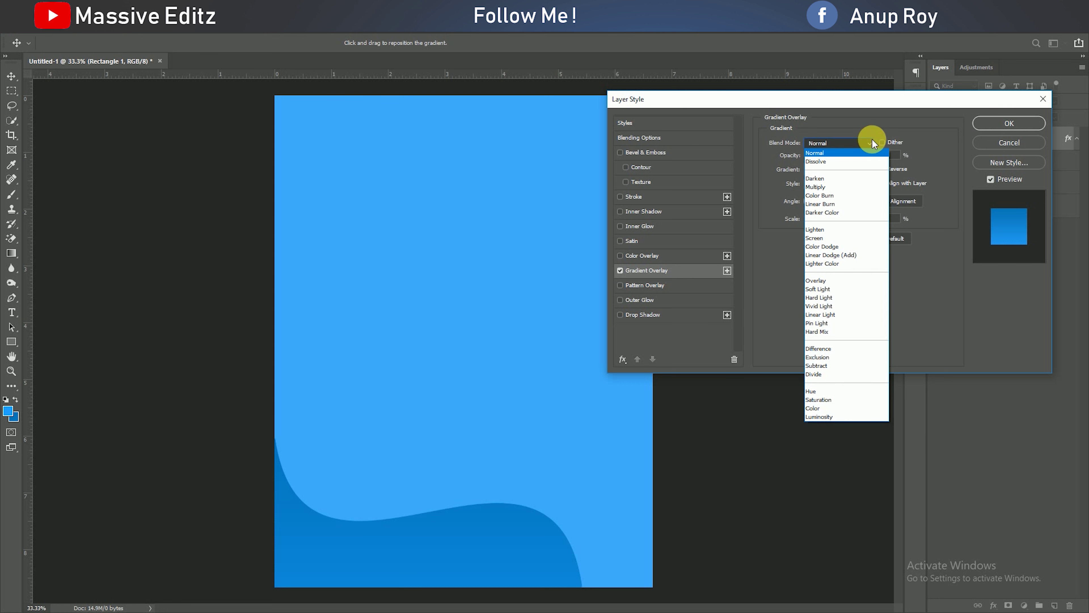
click(863, 153)
click(1026, 125)
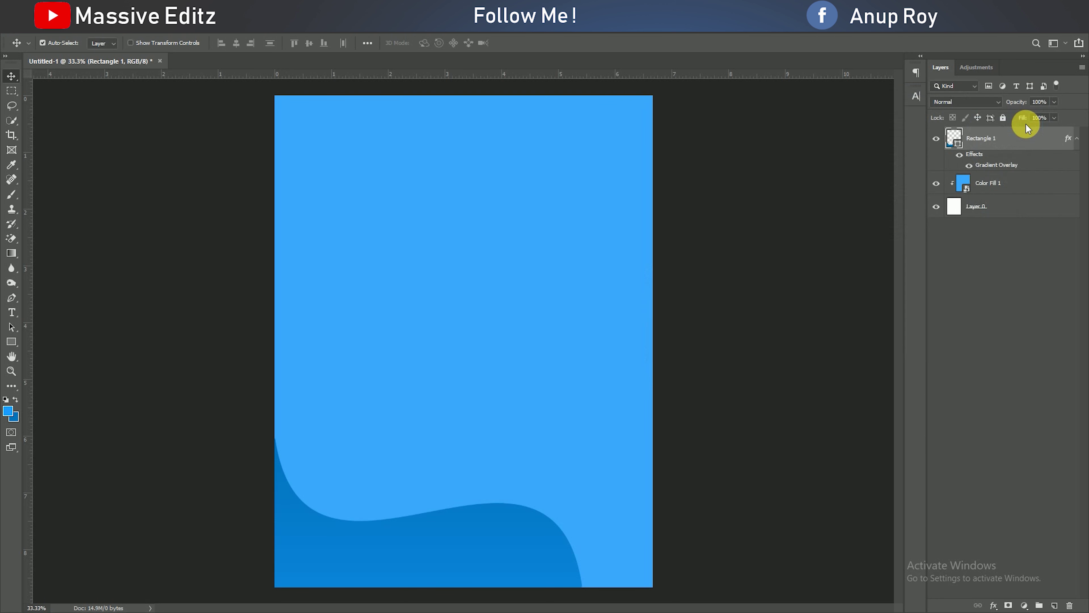
Open the doctor cartoon, Magic Eraser its white background, and drag it onto the poster
click(32, 35)
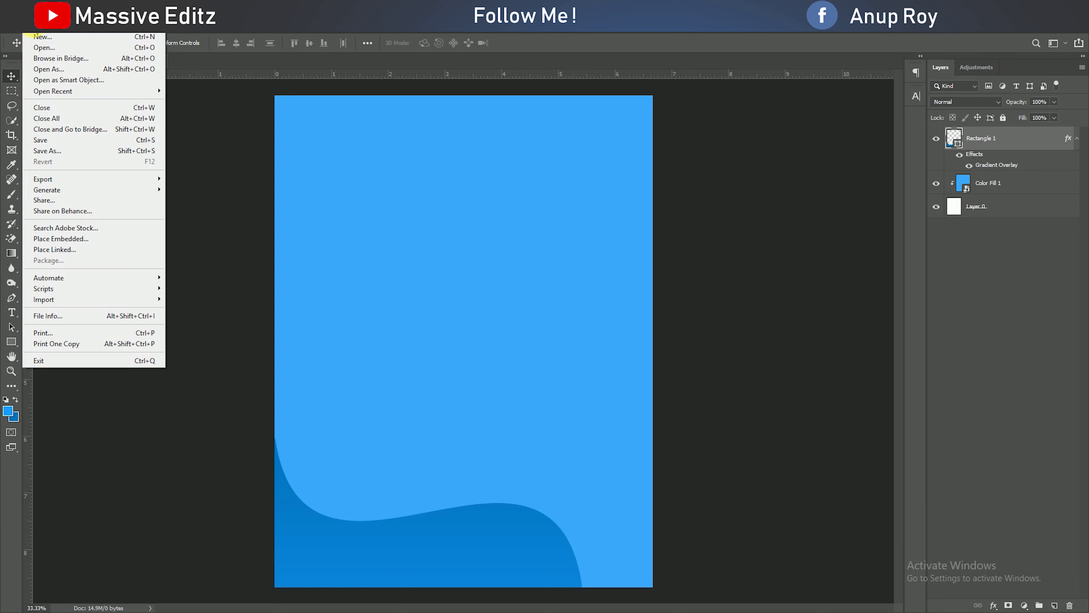
double_click(380, 105)
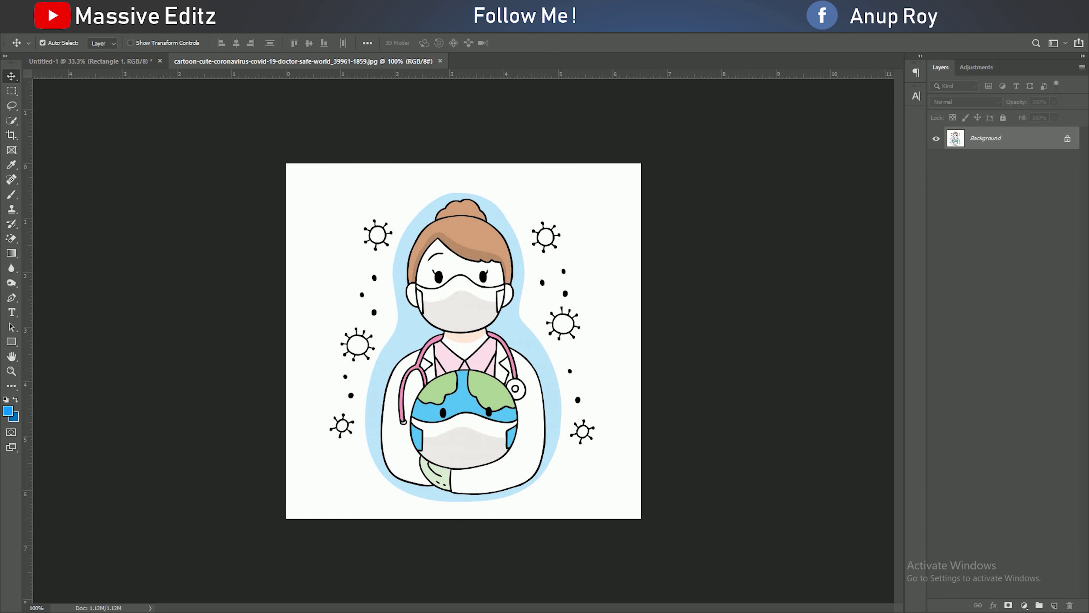
click(1067, 139)
click(11, 238)
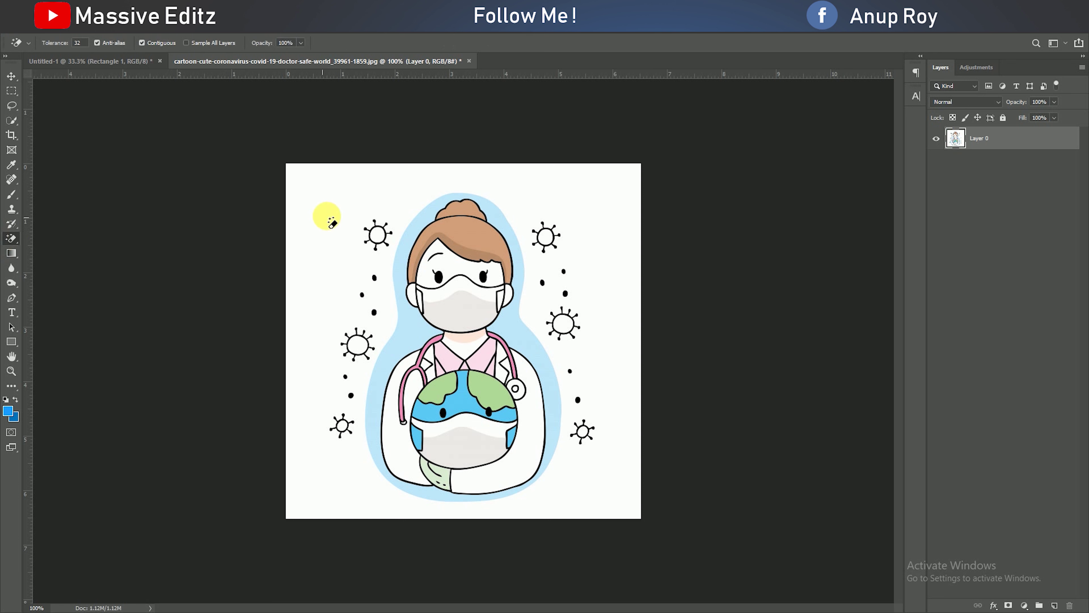
click(350, 215)
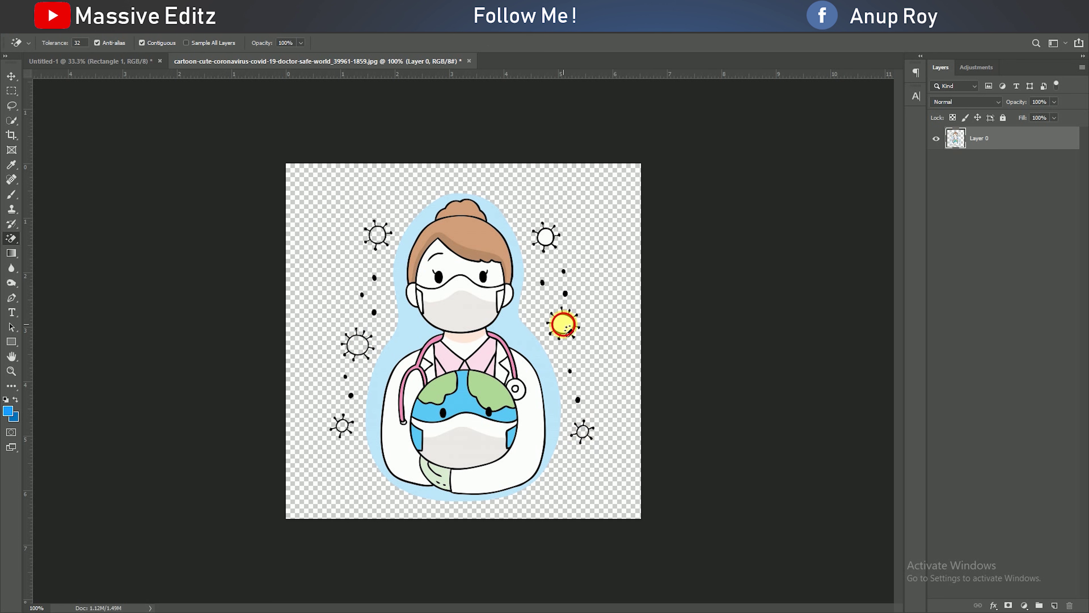
click(12, 76)
mouse_move(360, 219)
mouse_down()
mouse_move(126, 59)
mouse_move(435, 304)
mouse_up()
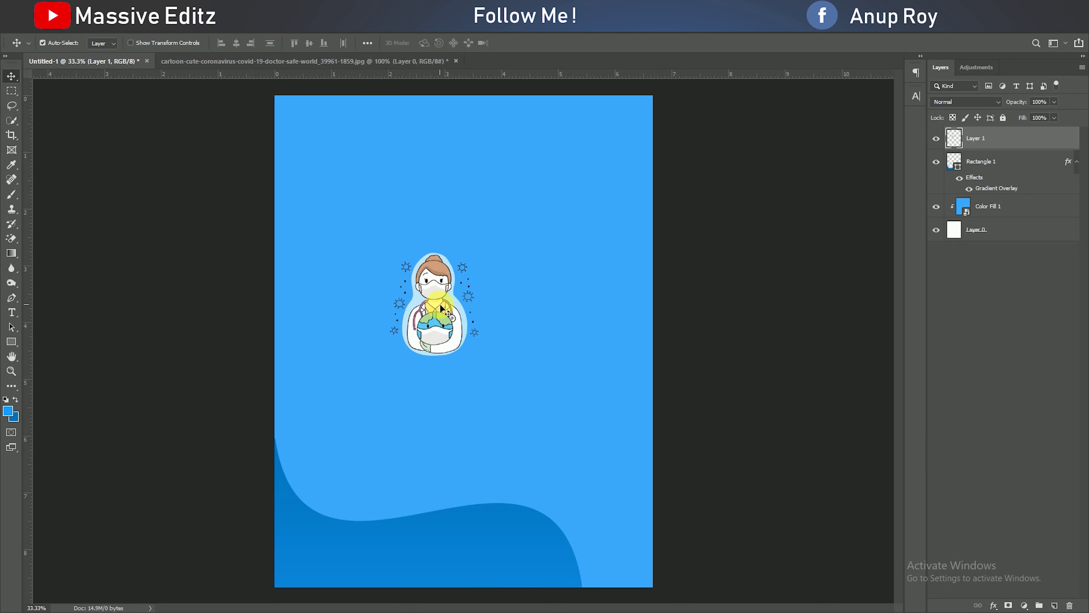
Close the cartoon unsaved and scale the doctor to about 207%, right of centre above the wave
click(450, 62)
click(528, 241)
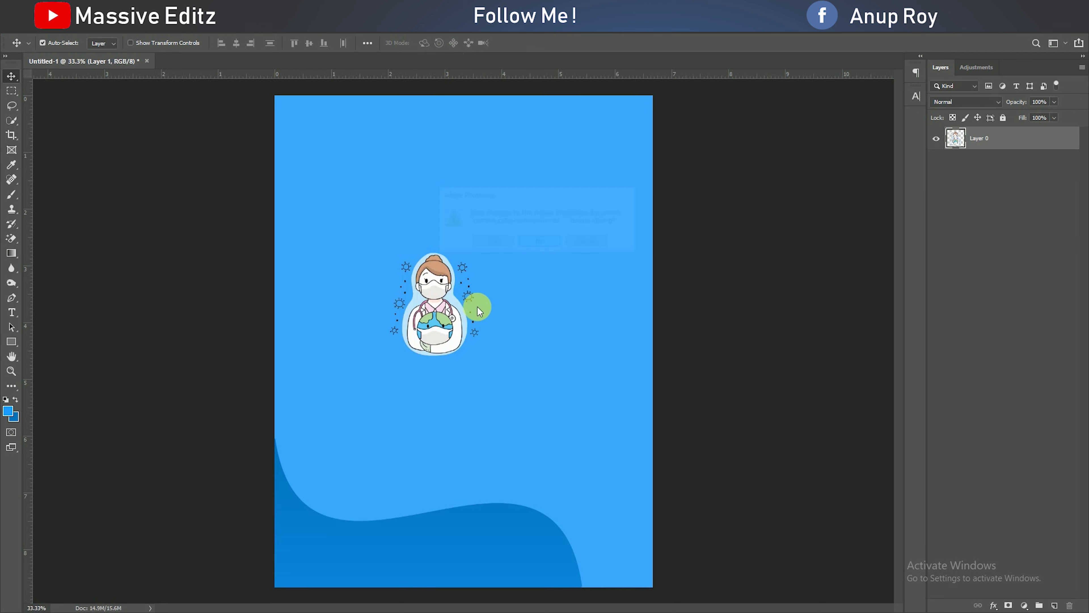
mouse_move(439, 296)
mouse_down()
mouse_move(489, 375)
mouse_move(489, 419)
mouse_up()
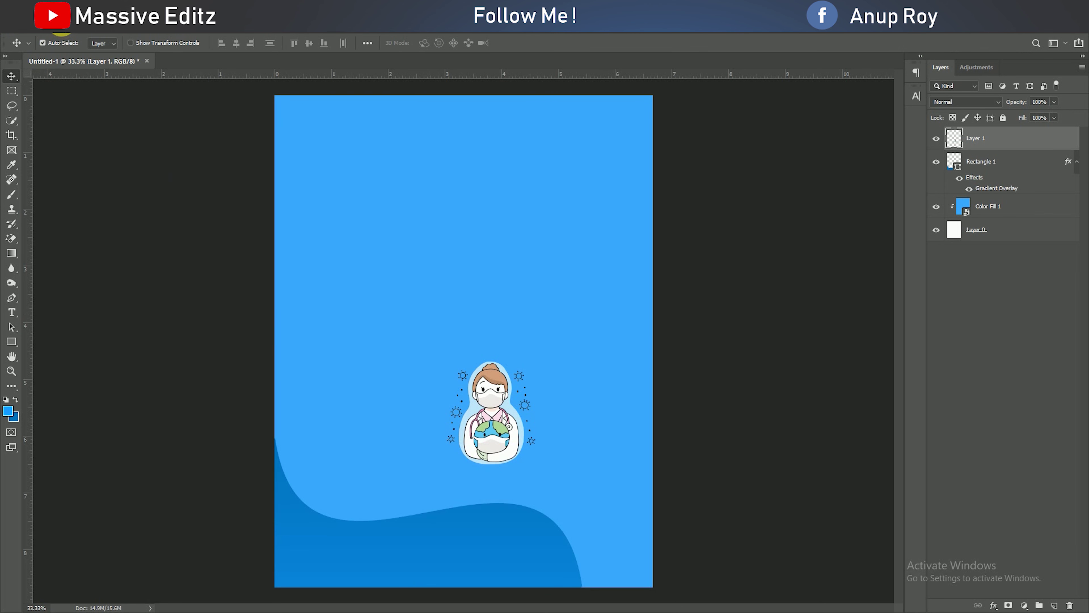
click(61, 33)
click(142, 275)
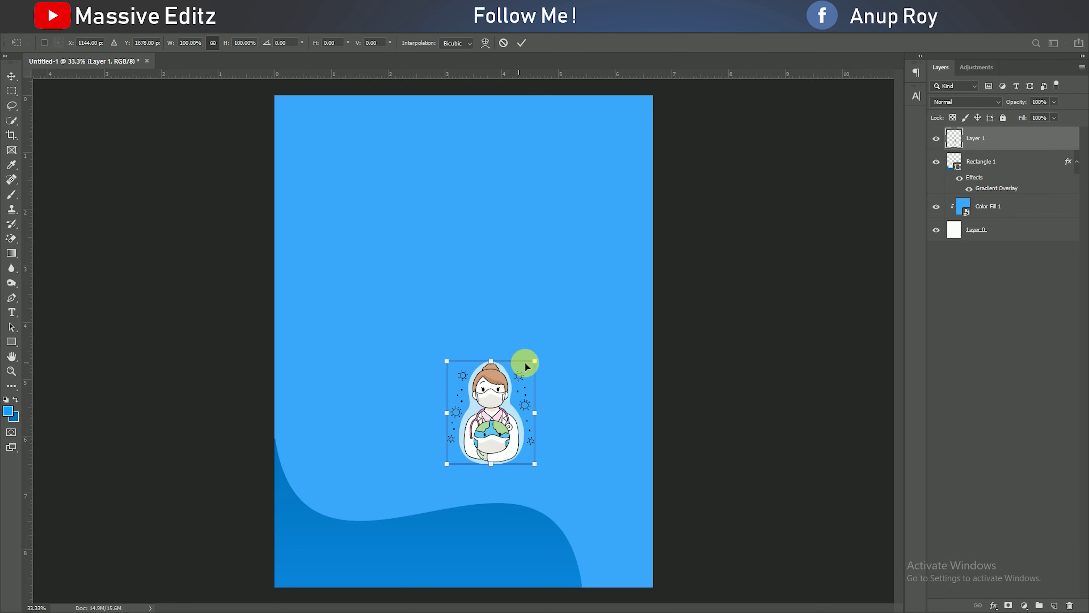
drag(527, 366, 628, 251)
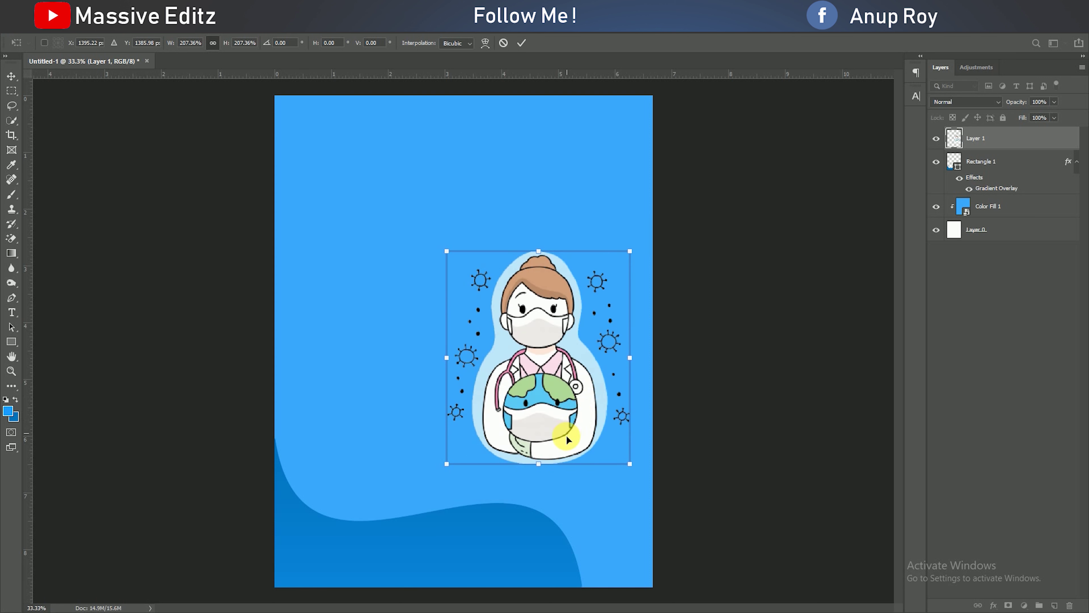
drag(567, 438, 556, 456)
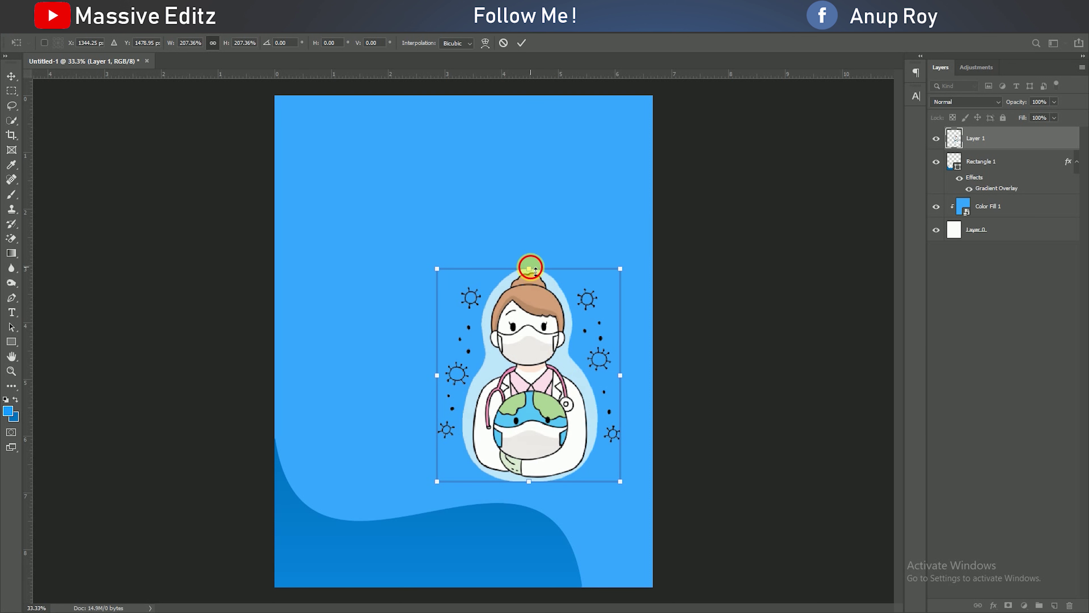
drag(535, 270, 534, 256)
click(519, 40)
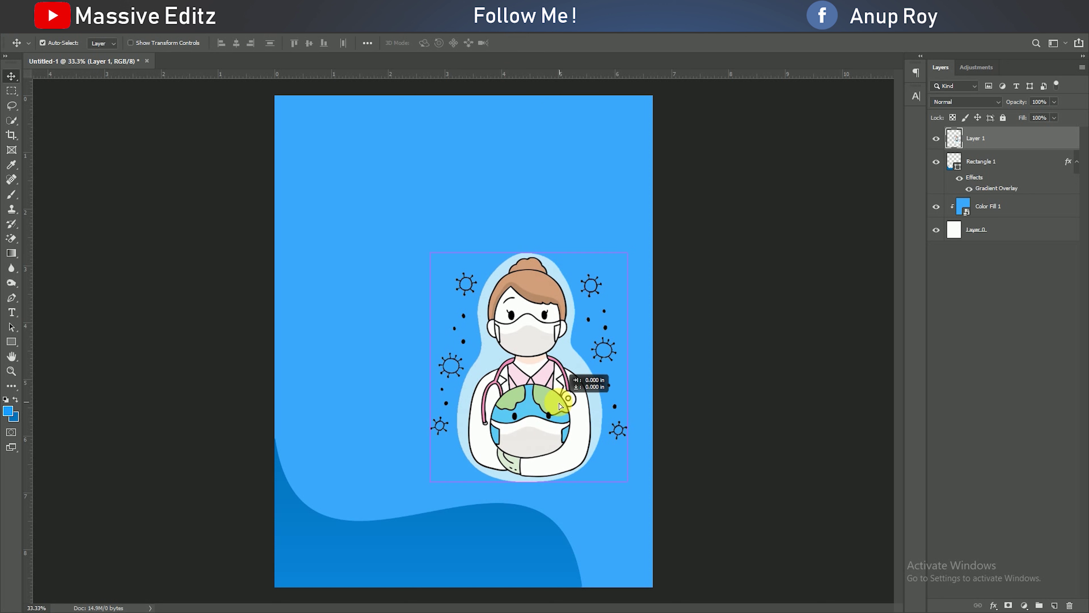
drag(560, 406, 558, 393)
Draw a dark blue, stroke-free rectangle near the poster's top-left
click(11, 342)
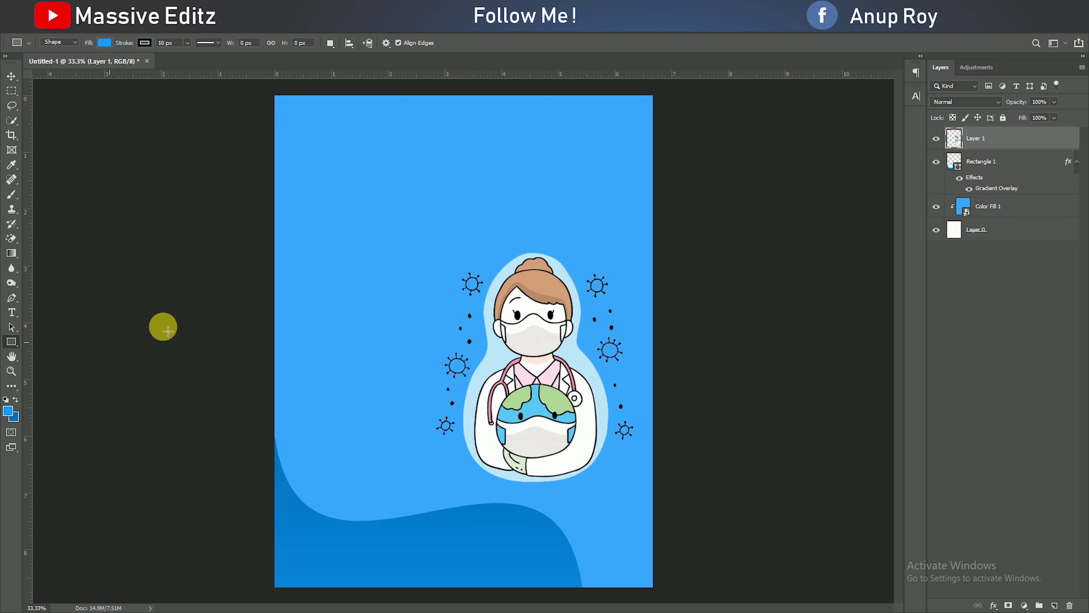
drag(331, 140, 441, 217)
click(774, 166)
click(763, 189)
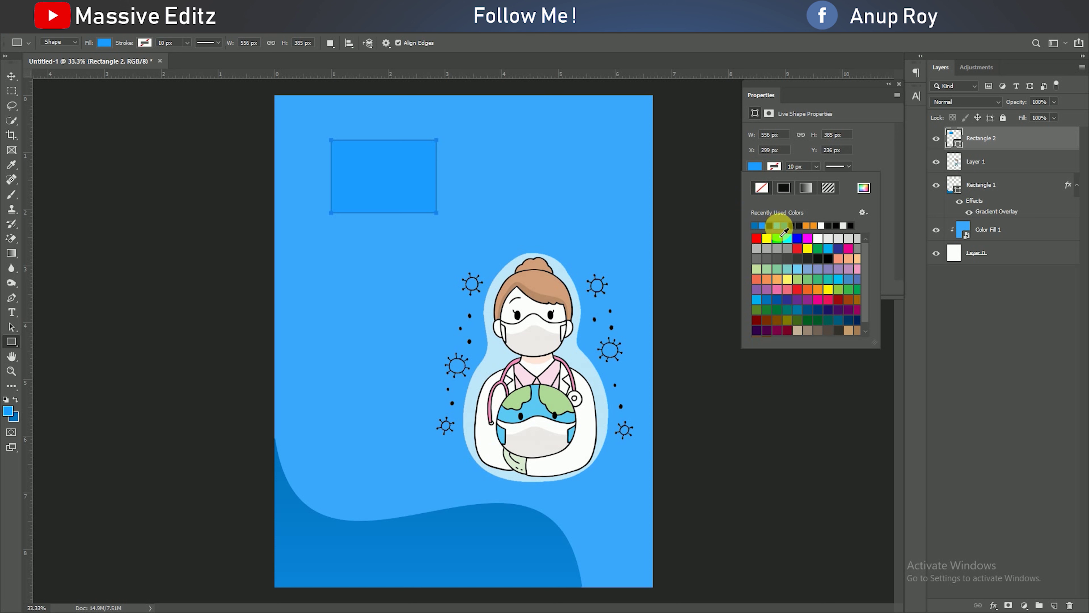
click(762, 187)
click(755, 166)
click(768, 226)
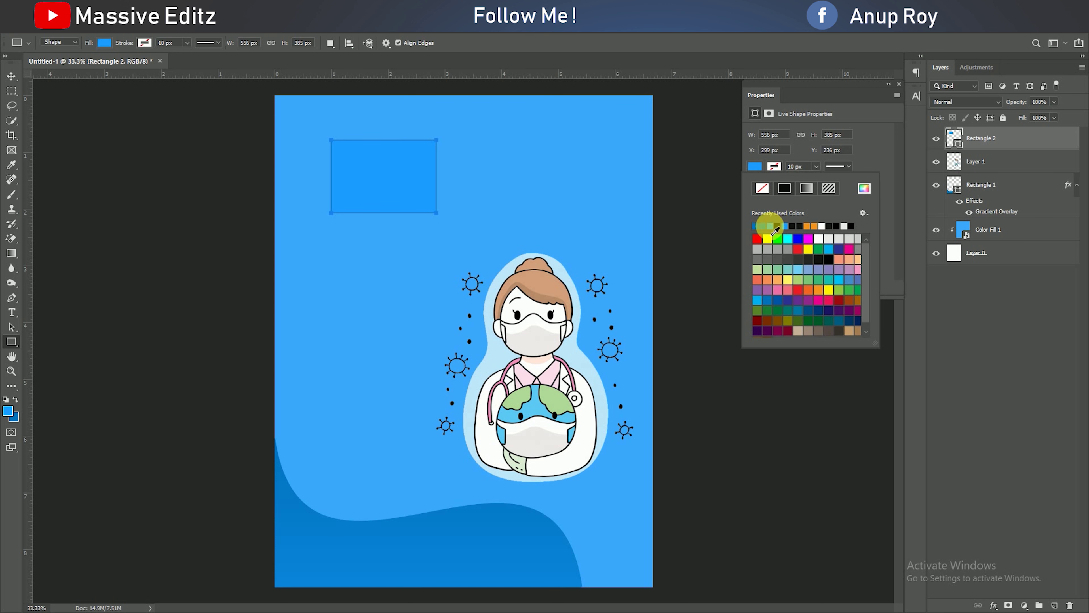
click(898, 85)
Warp the rectangle with the Shell Lower style and nudge it up and right
click(12, 76)
click(50, 31)
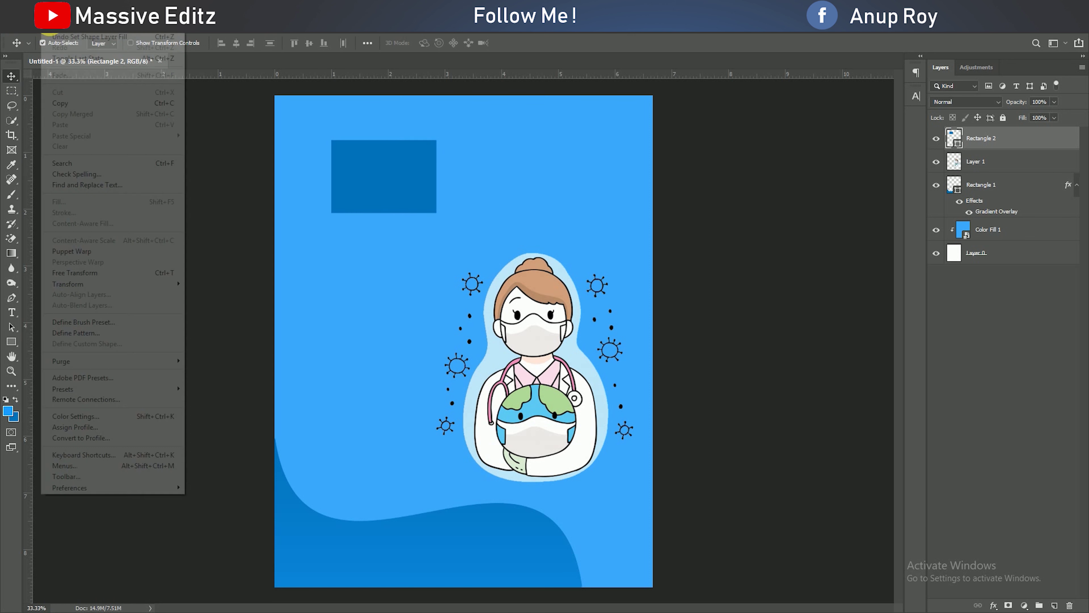
click(85, 272)
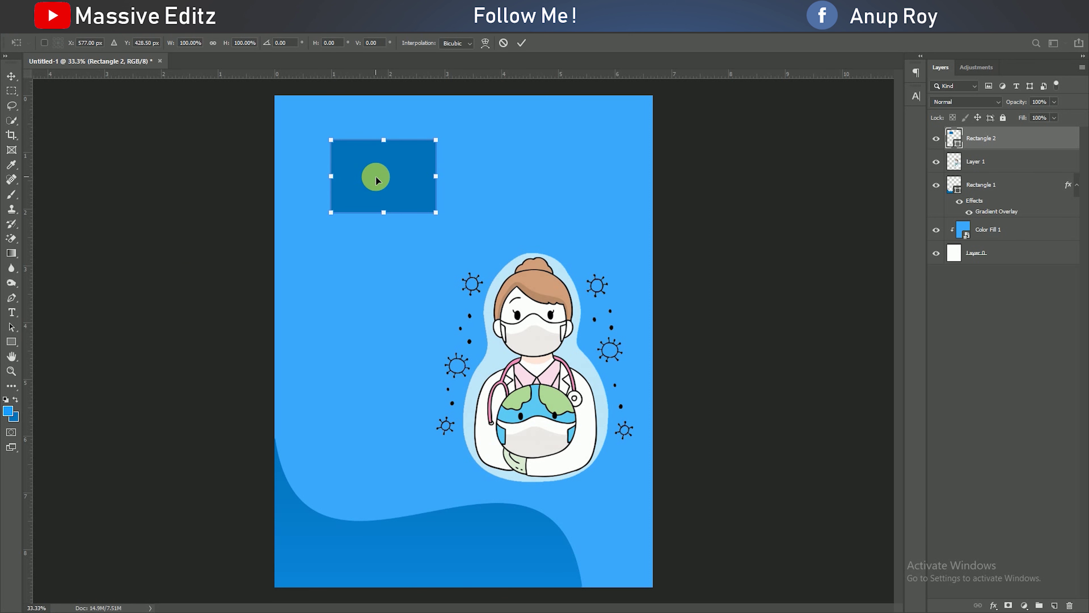
click(485, 43)
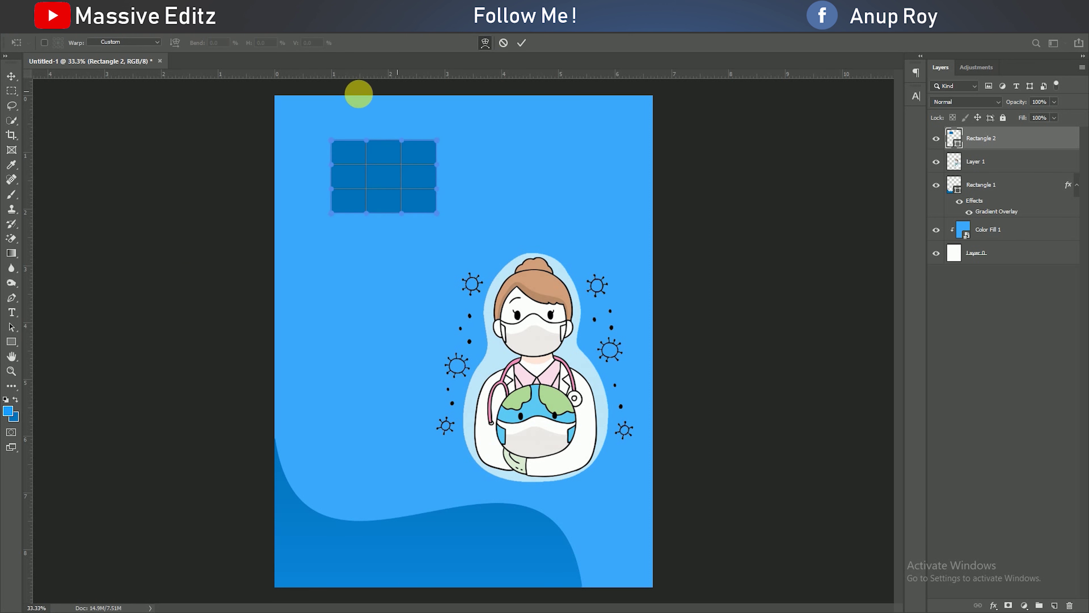
click(91, 44)
click(129, 146)
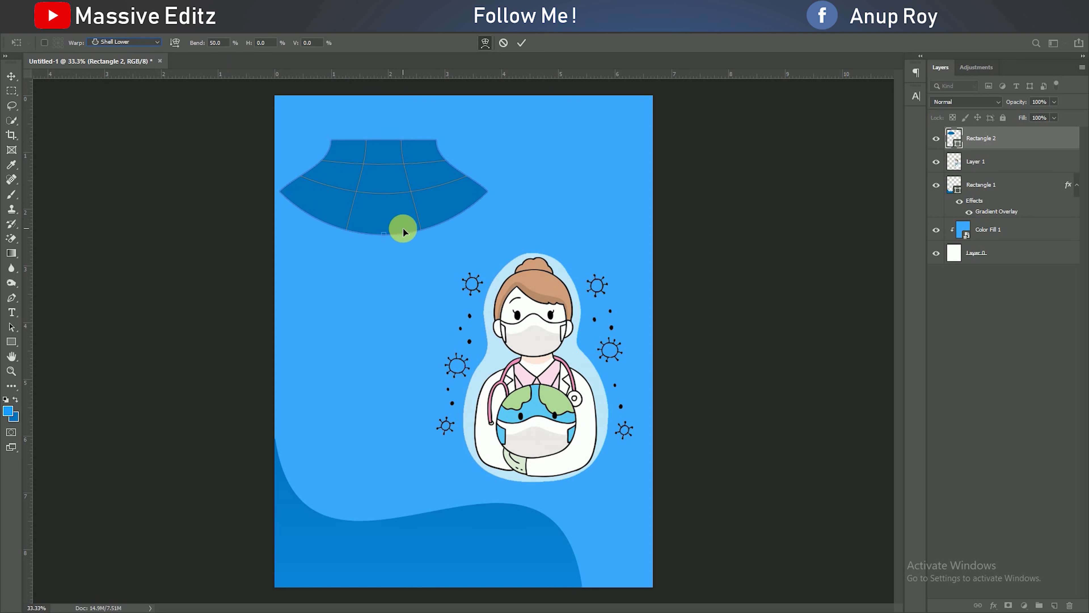
drag(420, 207, 428, 193)
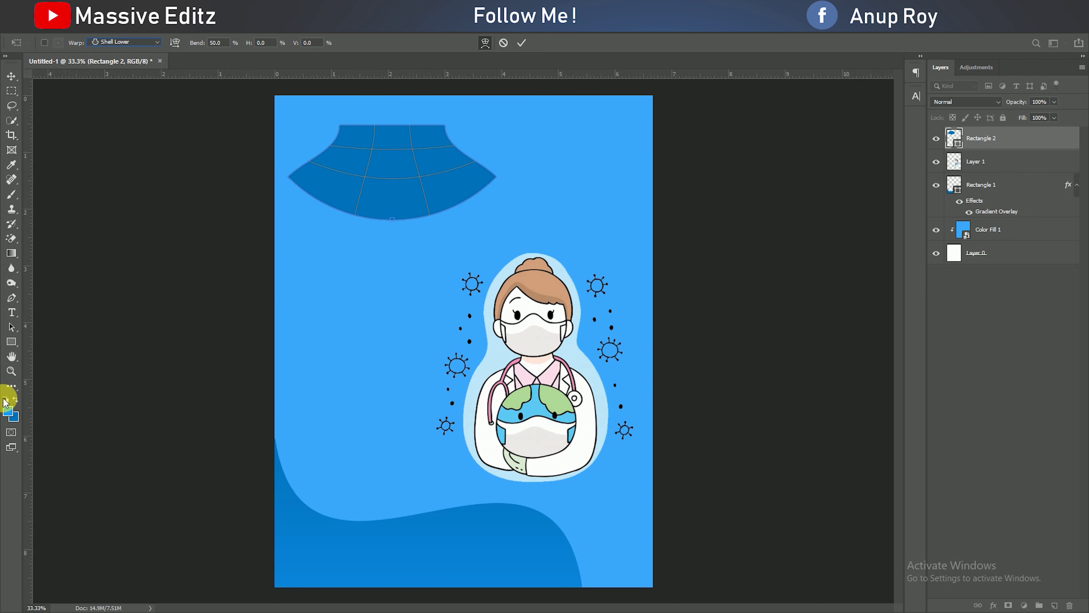
Delete a corner anchor point to reshape the blob, then shift it slightly right
drag(11, 298, 56, 335)
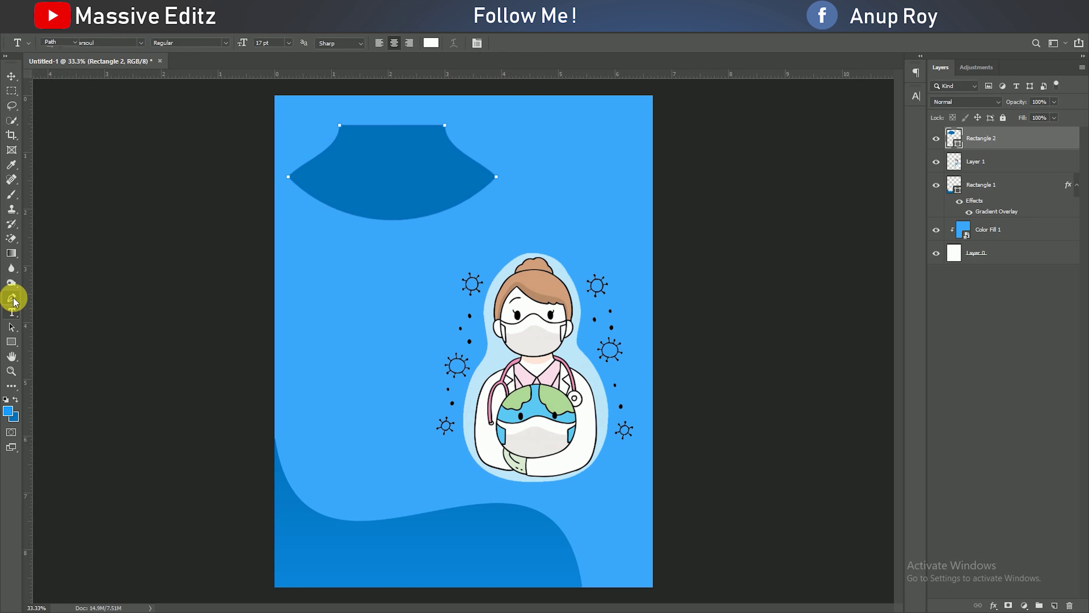
click(304, 170)
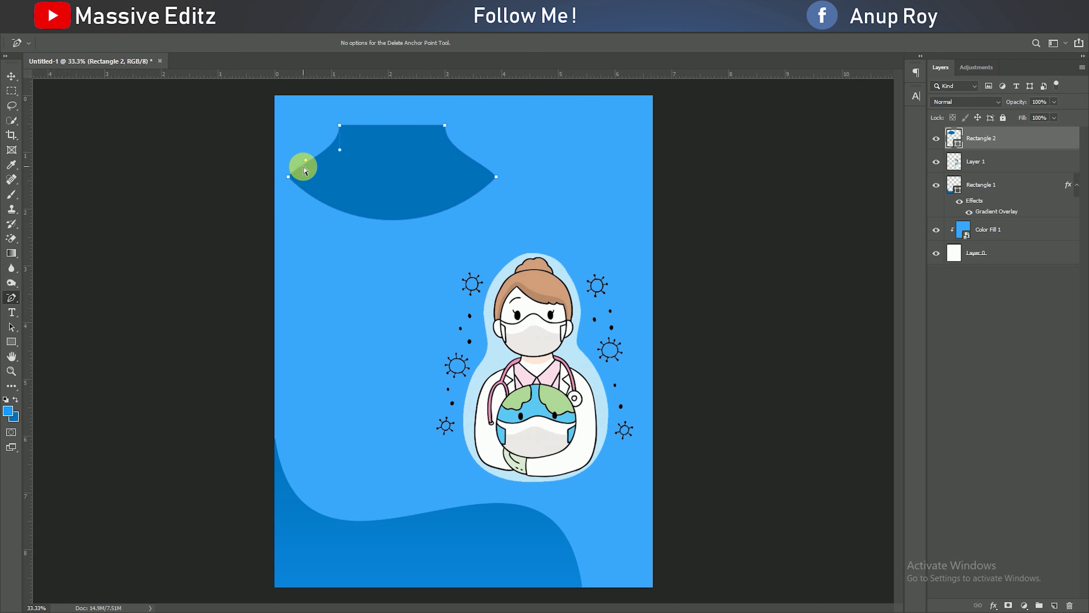
click(288, 178)
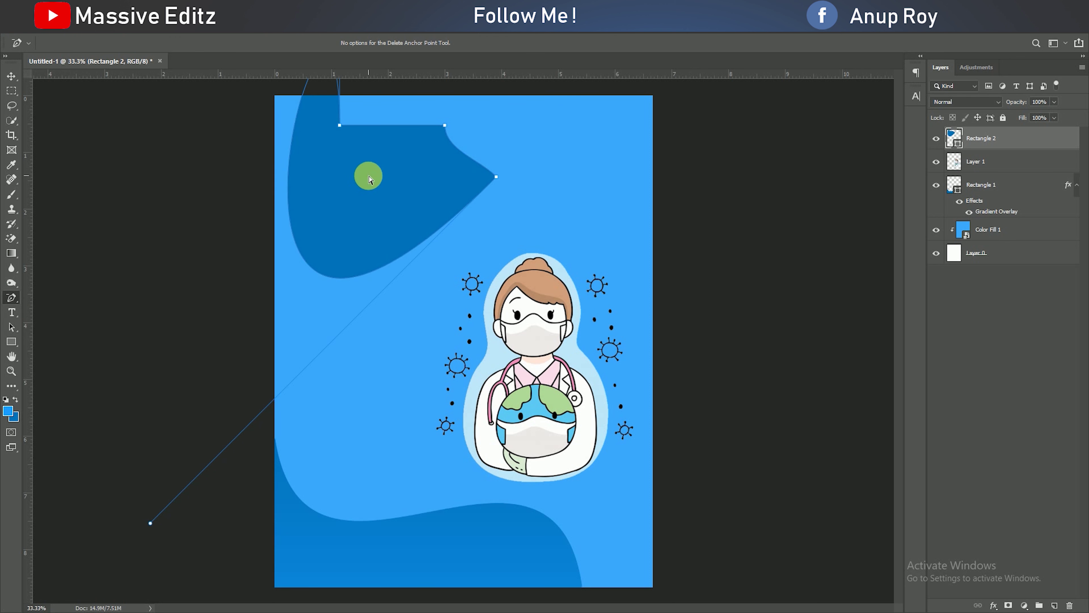
click(16, 79)
drag(389, 200, 406, 200)
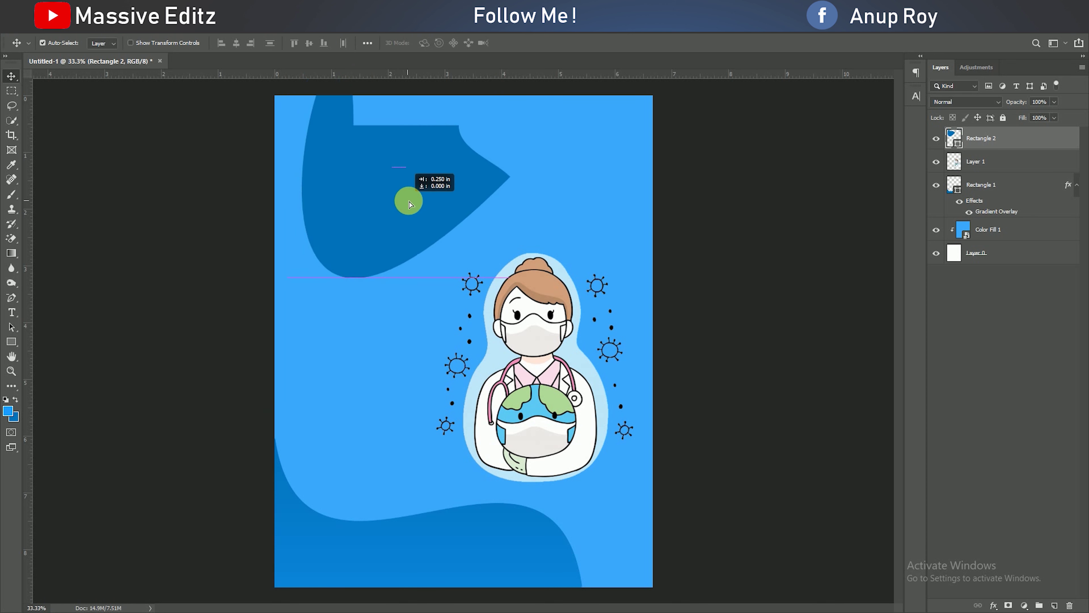
click(48, 34)
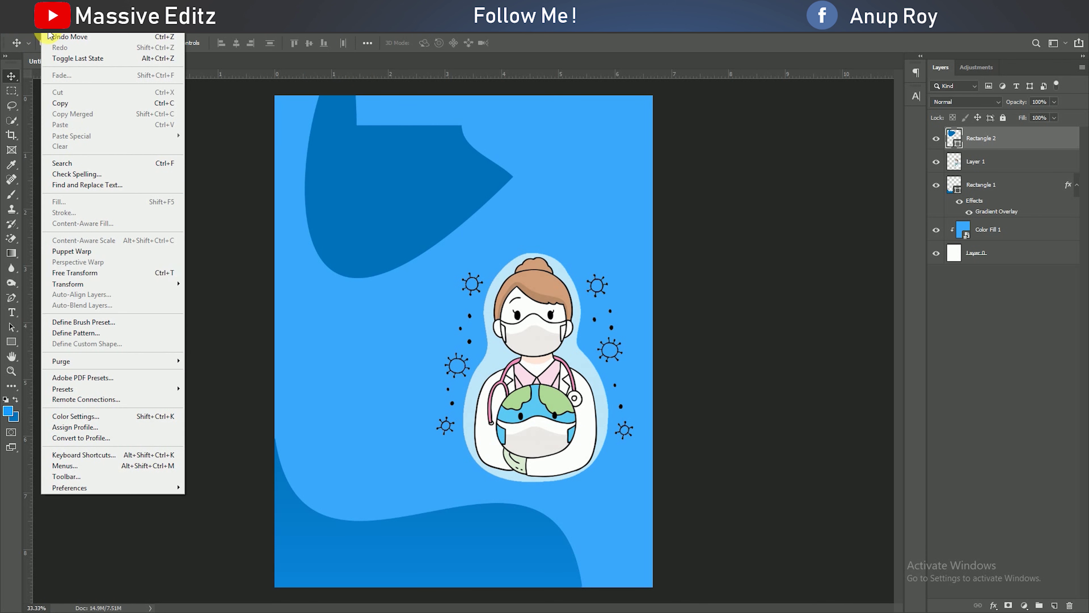
Flip the dark blob horizontally, move it to the top-left corner, and rotate it about -6.66°
click(93, 273)
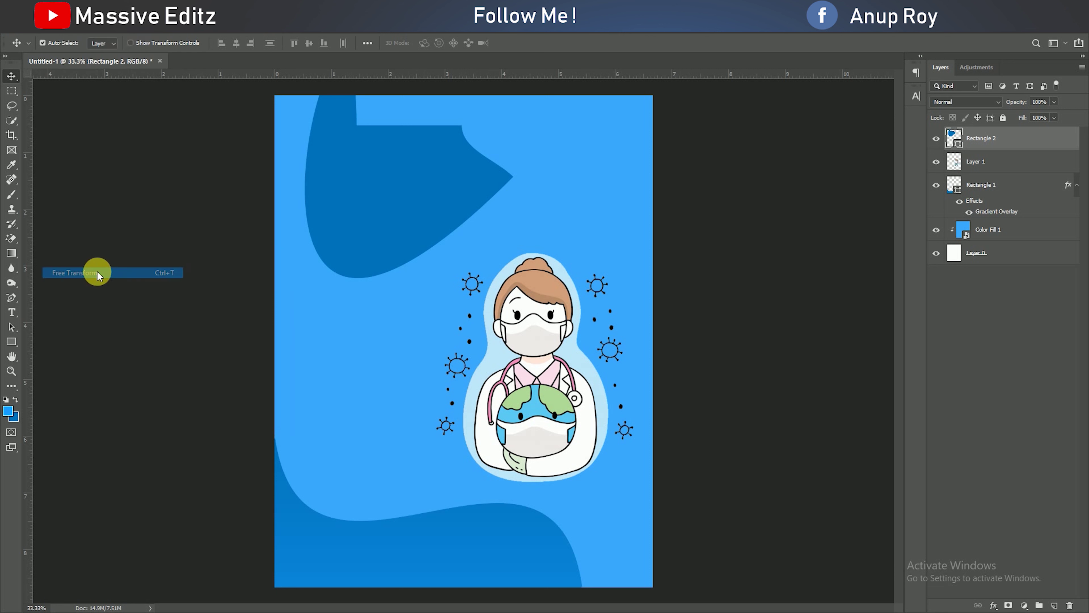
right_click(381, 214)
click(414, 347)
mouse_move(442, 224)
mouse_down()
mouse_move(360, 188)
mouse_move(371, 177)
mouse_up()
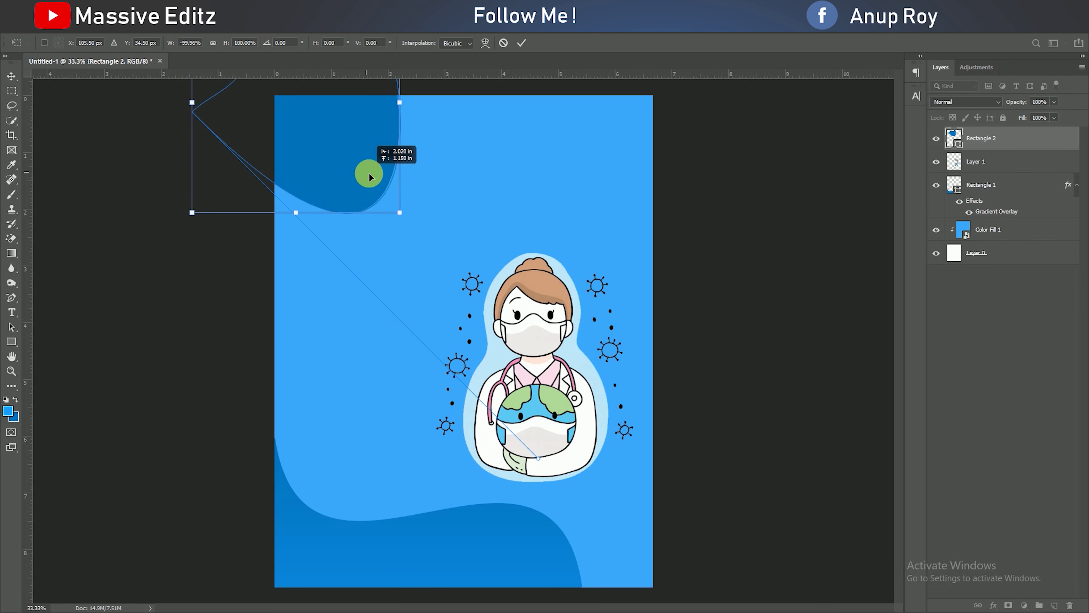
drag(371, 177, 378, 174)
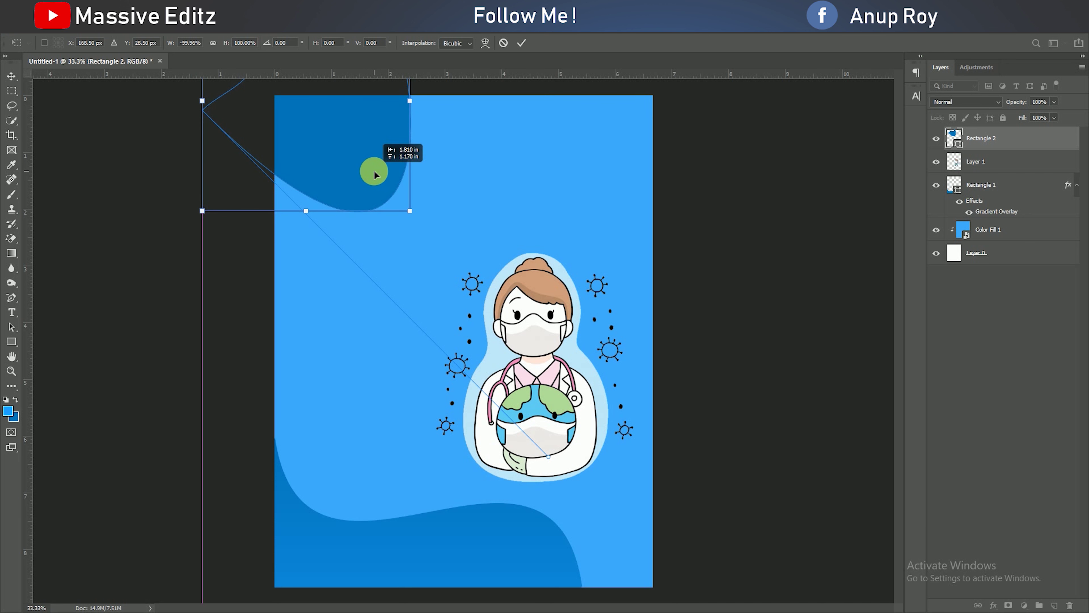
drag(418, 229, 389, 175)
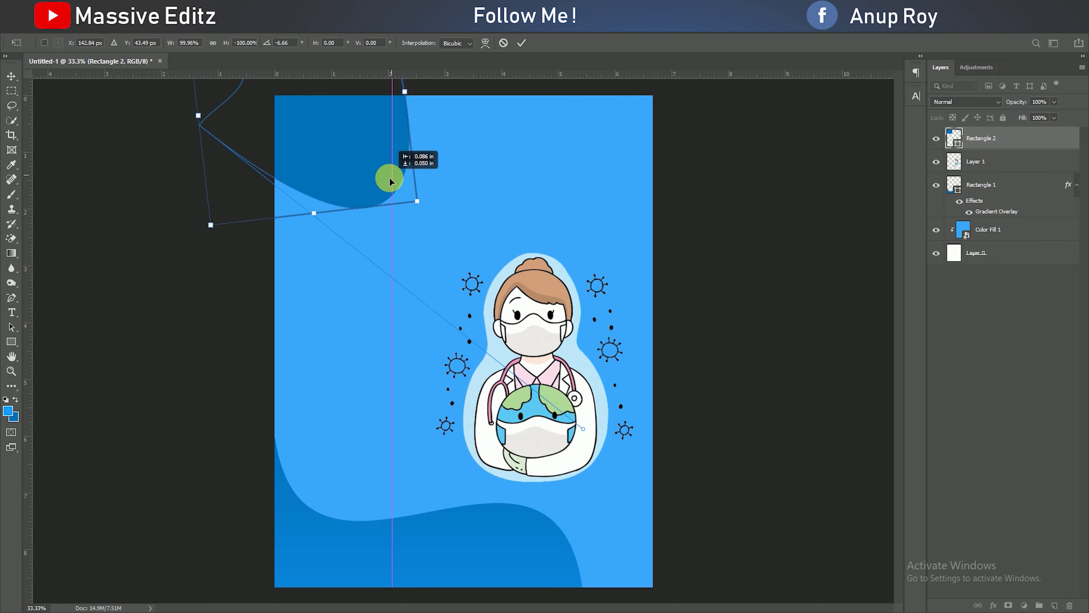
click(522, 42)
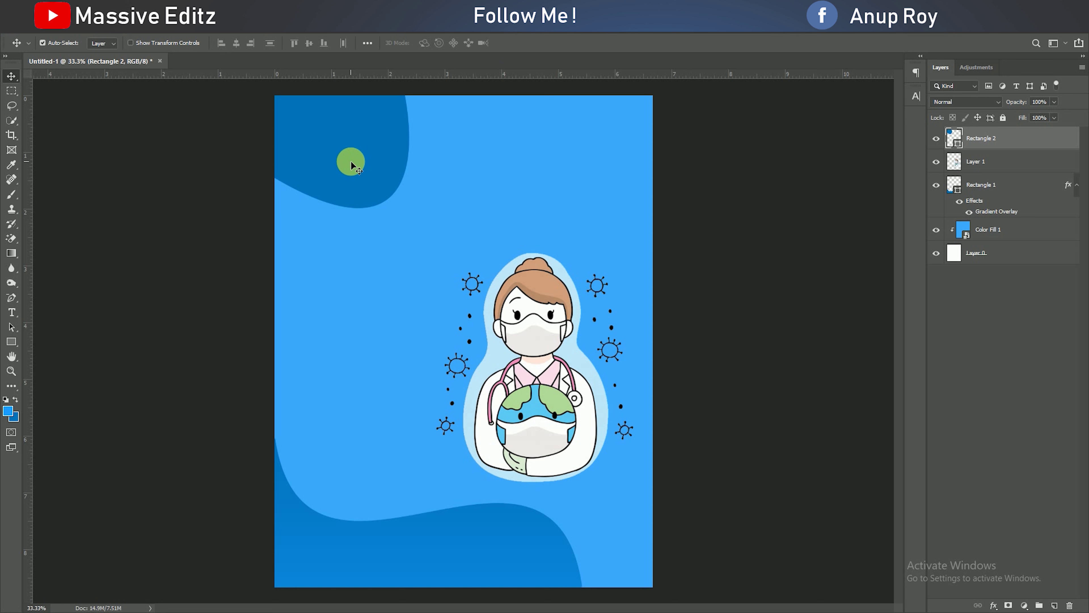
Duplicate the dark blue corner shape and recolour the copy grey #bbbbbb
drag(354, 165, 359, 148)
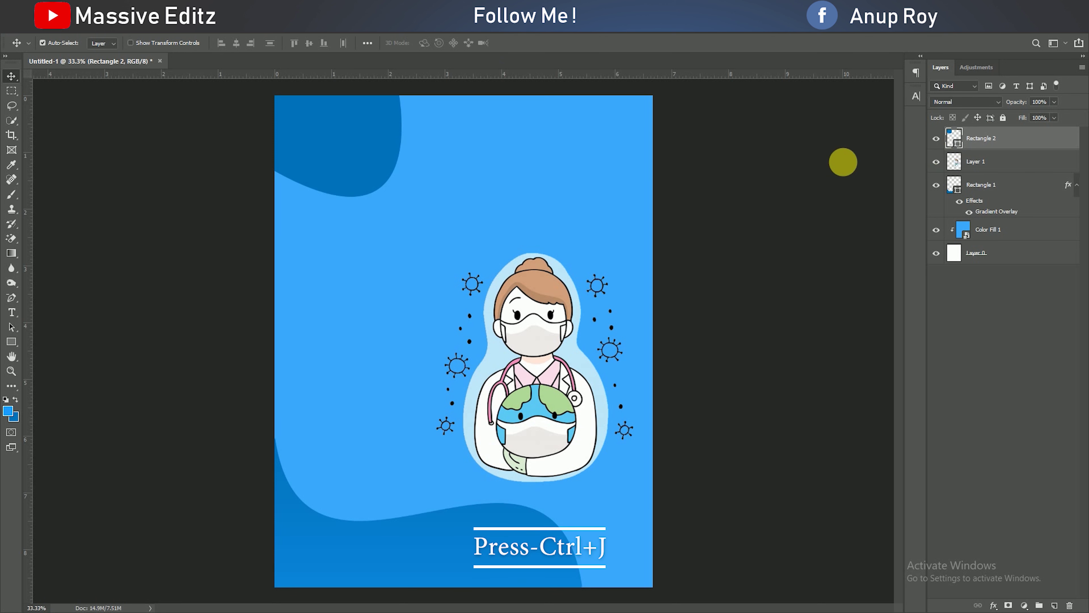
key(ctrl+j)
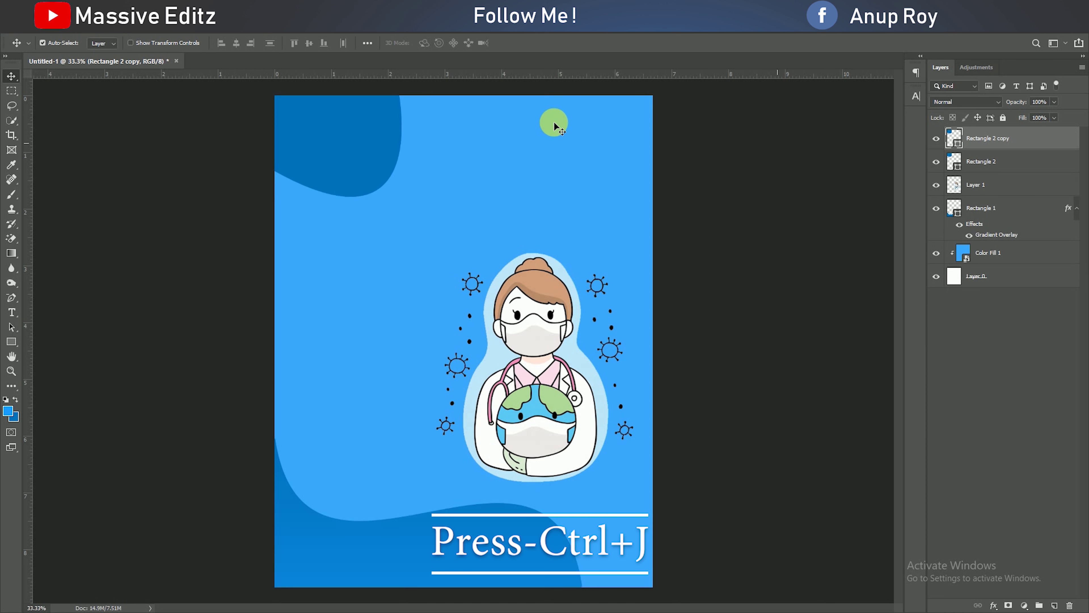
drag(334, 126, 477, 187)
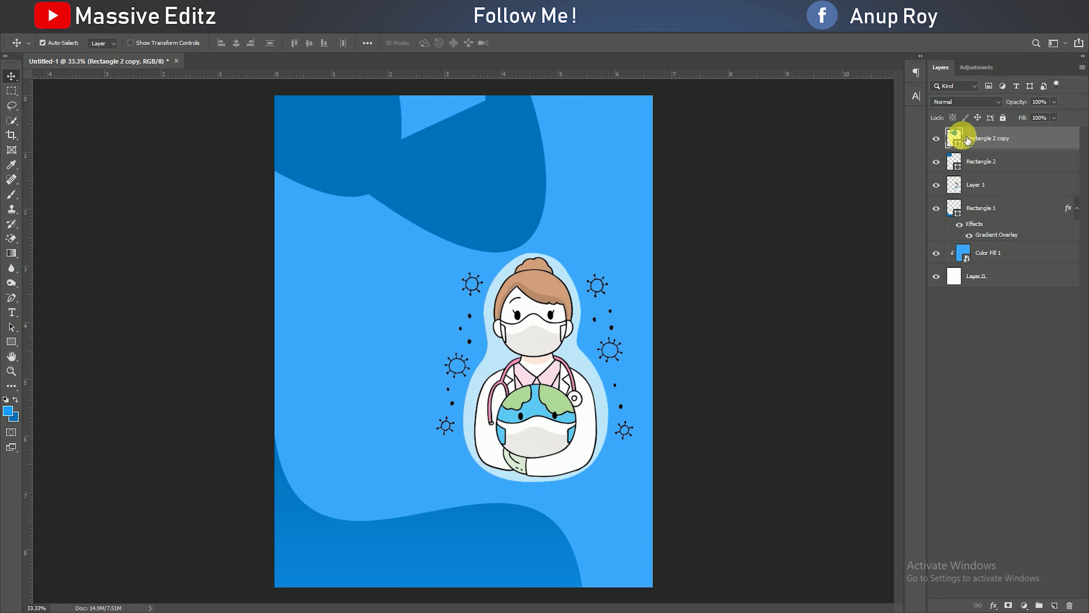
double_click(960, 149)
drag(848, 172, 731, 142)
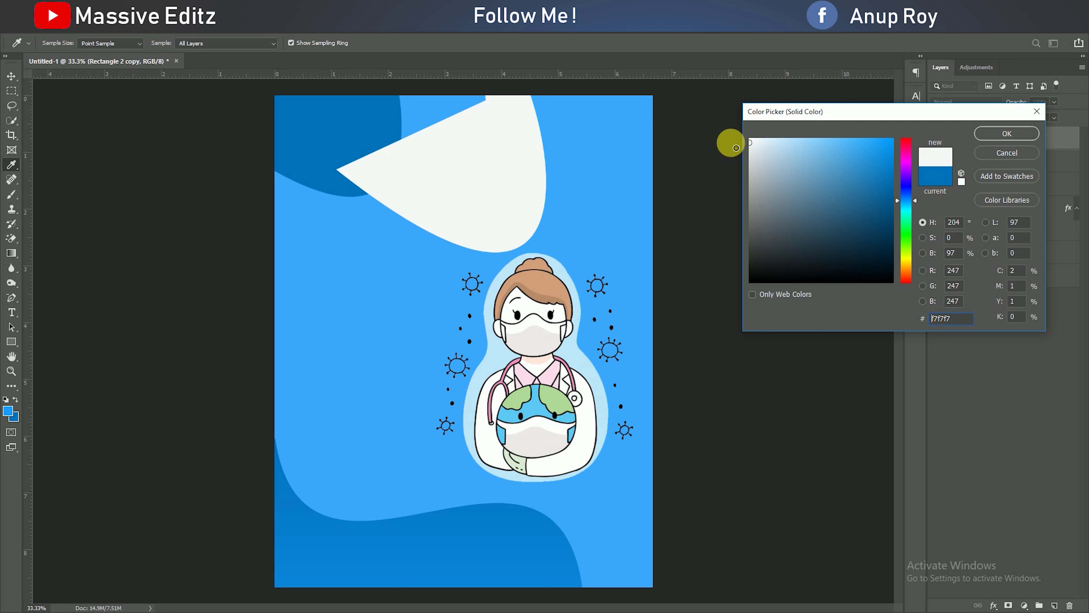
click(782, 184)
drag(782, 183, 741, 185)
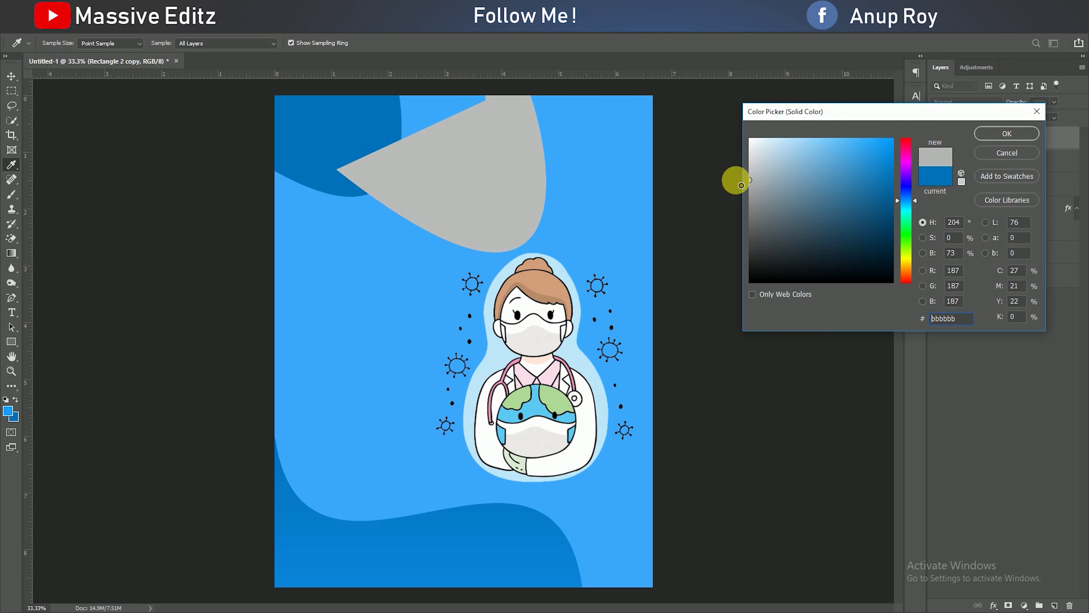
click(994, 134)
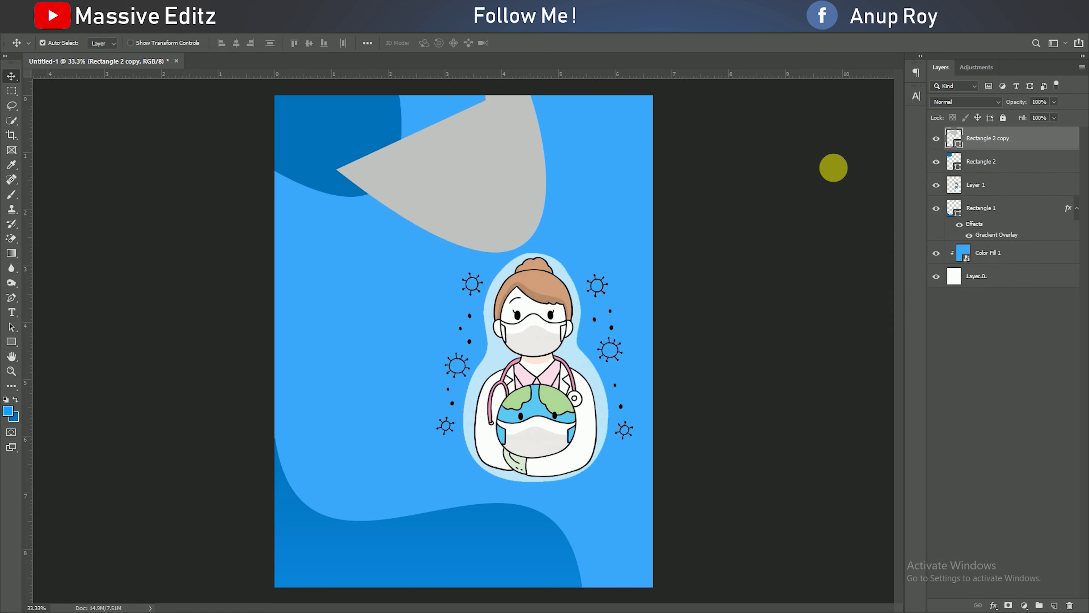
Shrink, rotate slightly, and move the grey copy into the top-left corner
click(45, 32)
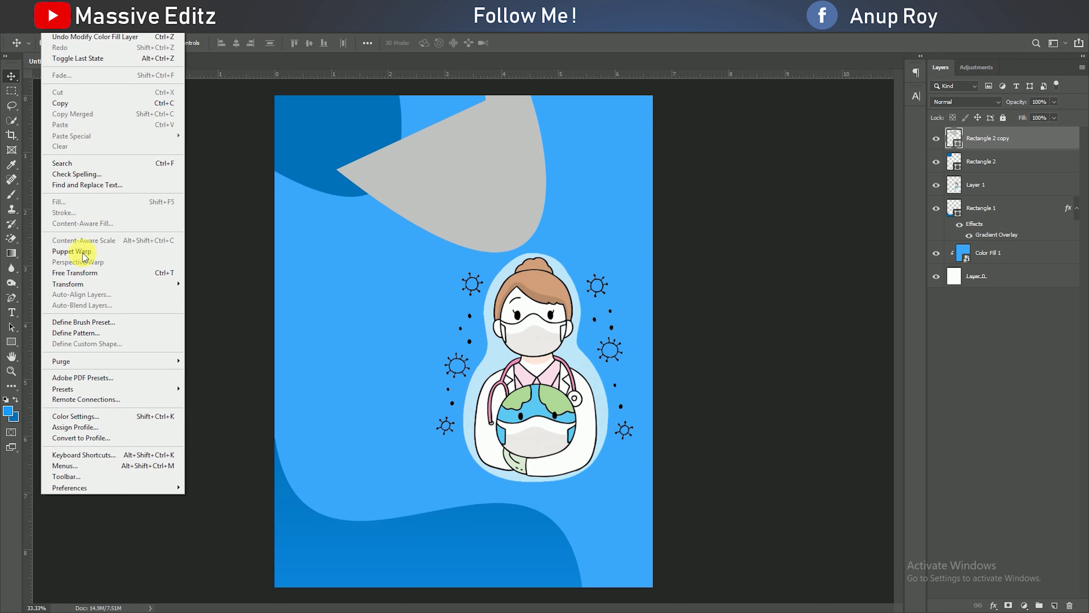
click(81, 272)
drag(336, 251, 345, 240)
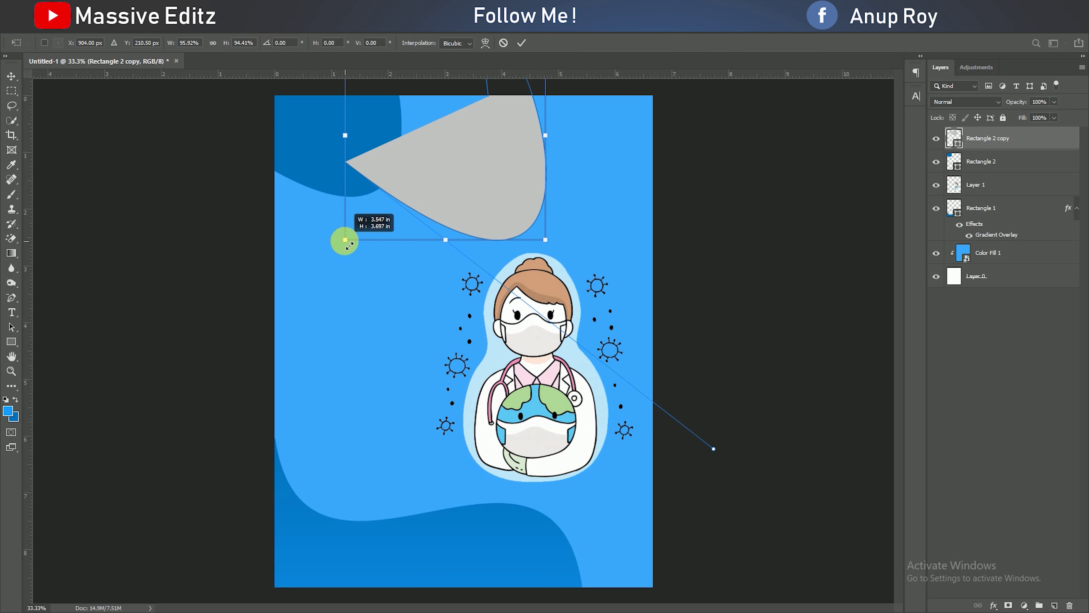
drag(505, 211, 353, 153)
drag(450, 199, 391, 181)
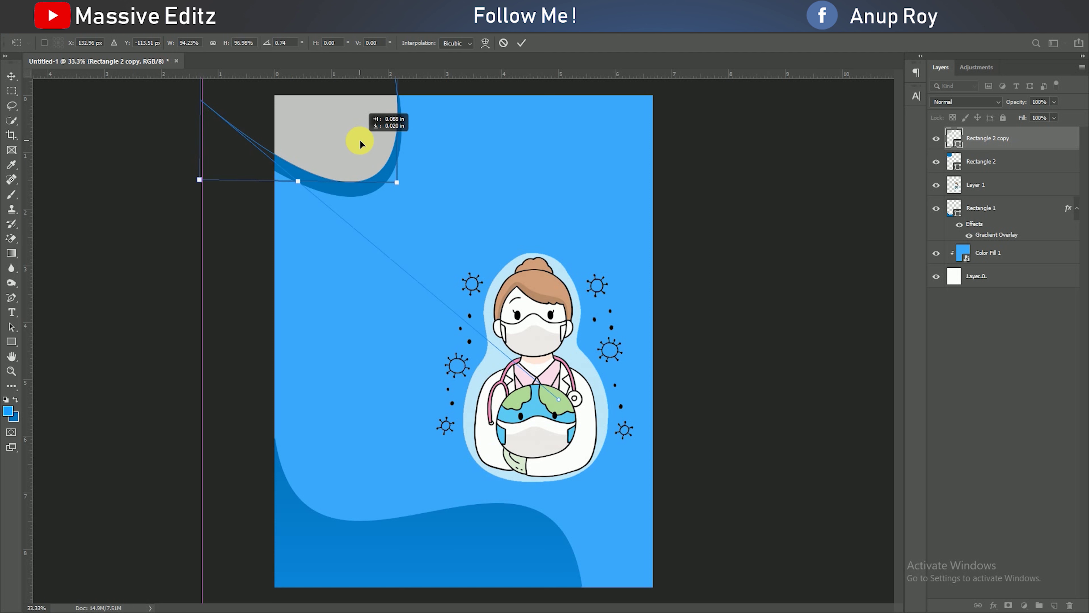
drag(360, 139, 361, 135)
click(522, 43)
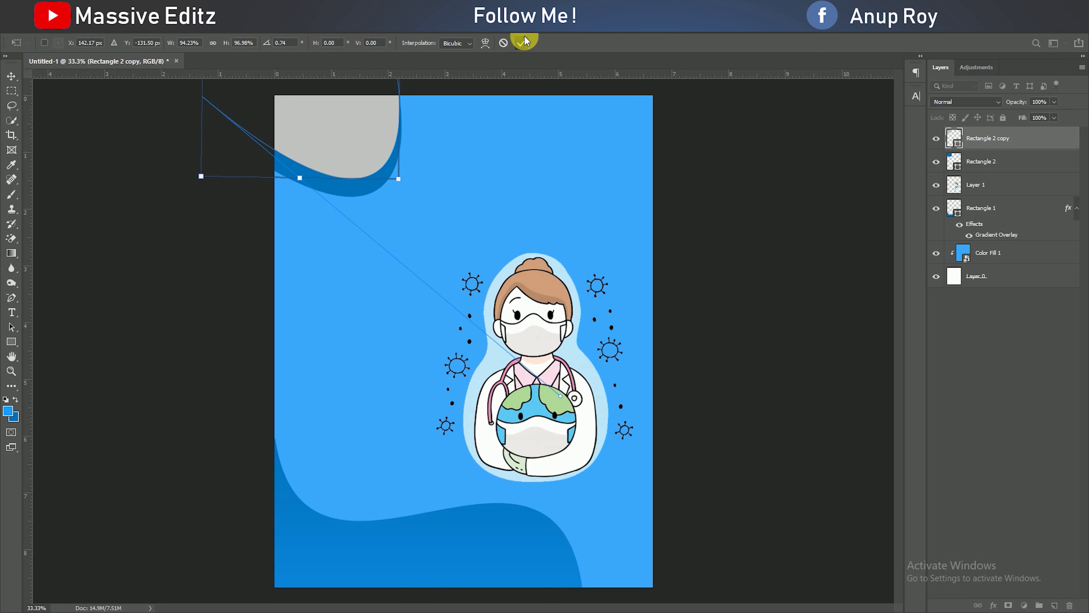
click(26, 30)
Open the STAY HOME logo, erase its white background, and bring it onto the poster, closing the original unsaved
click(41, 47)
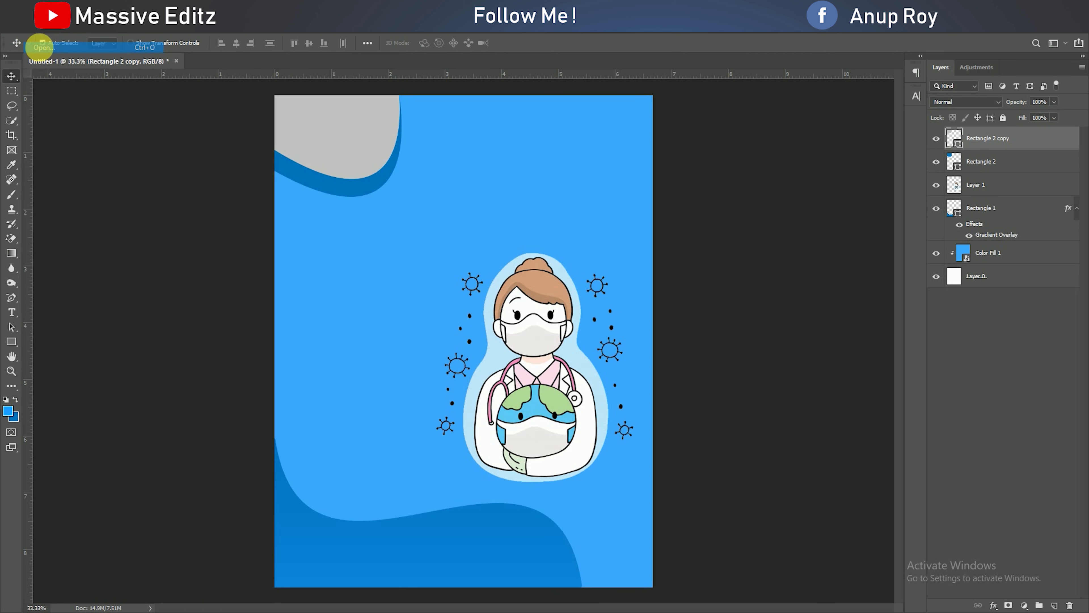
double_click(319, 111)
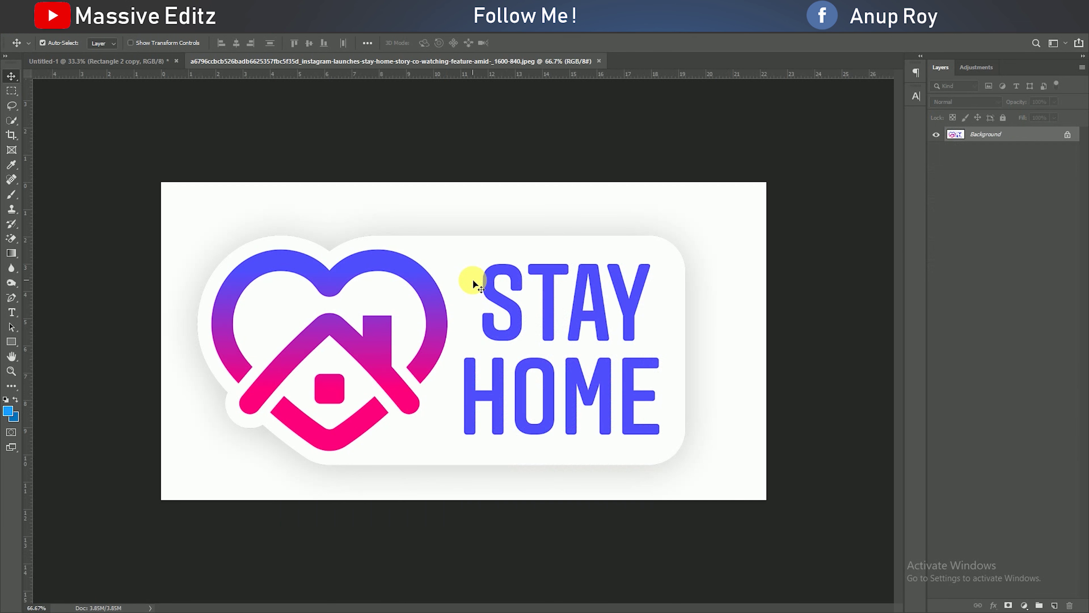
click(11, 238)
click(230, 217)
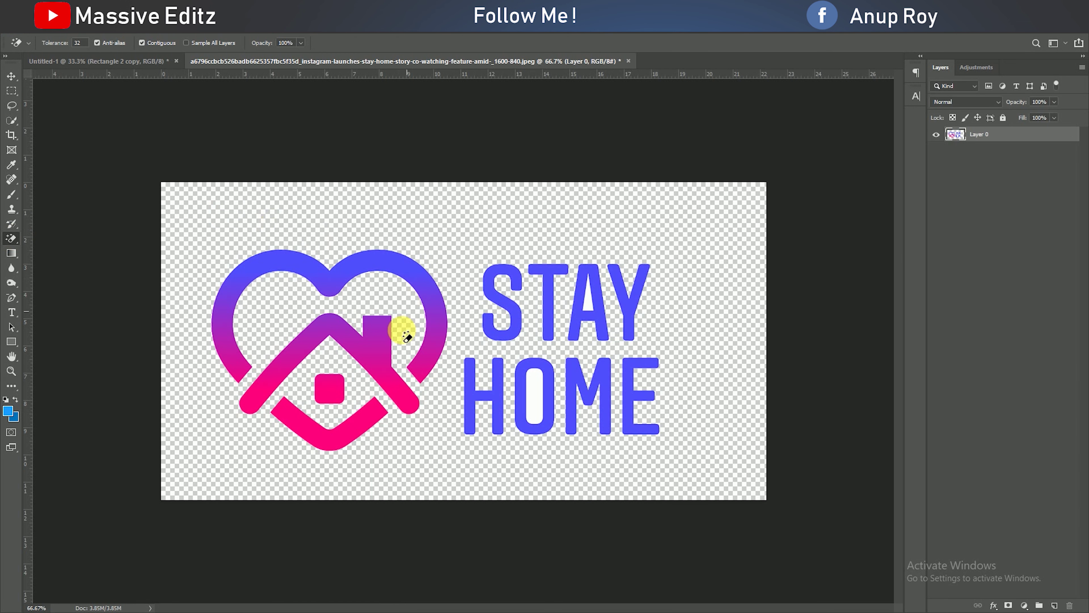
click(534, 399)
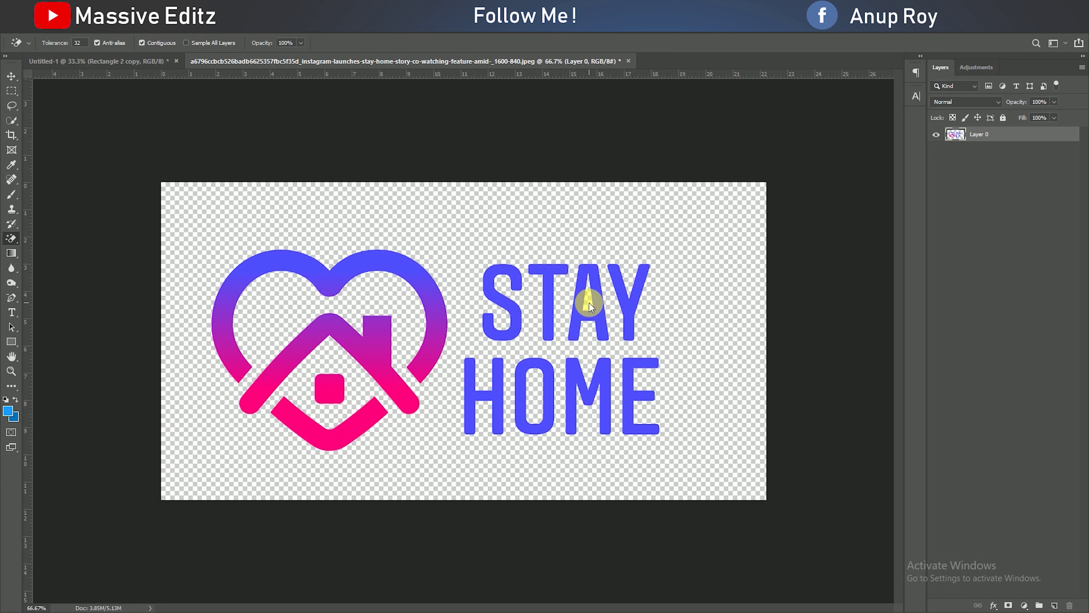
click(11, 76)
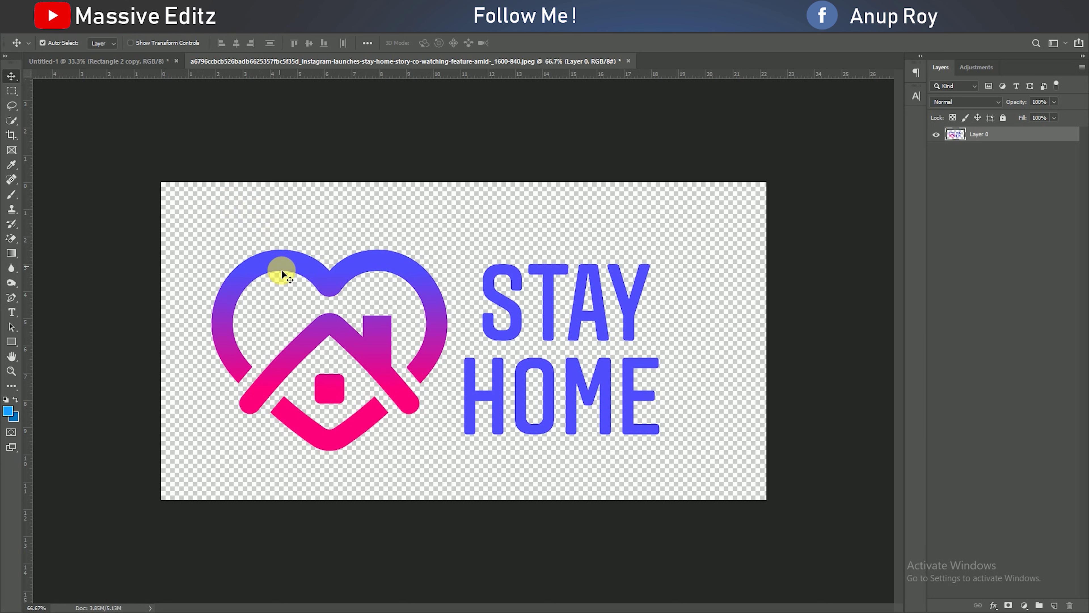
drag(282, 270, 377, 336)
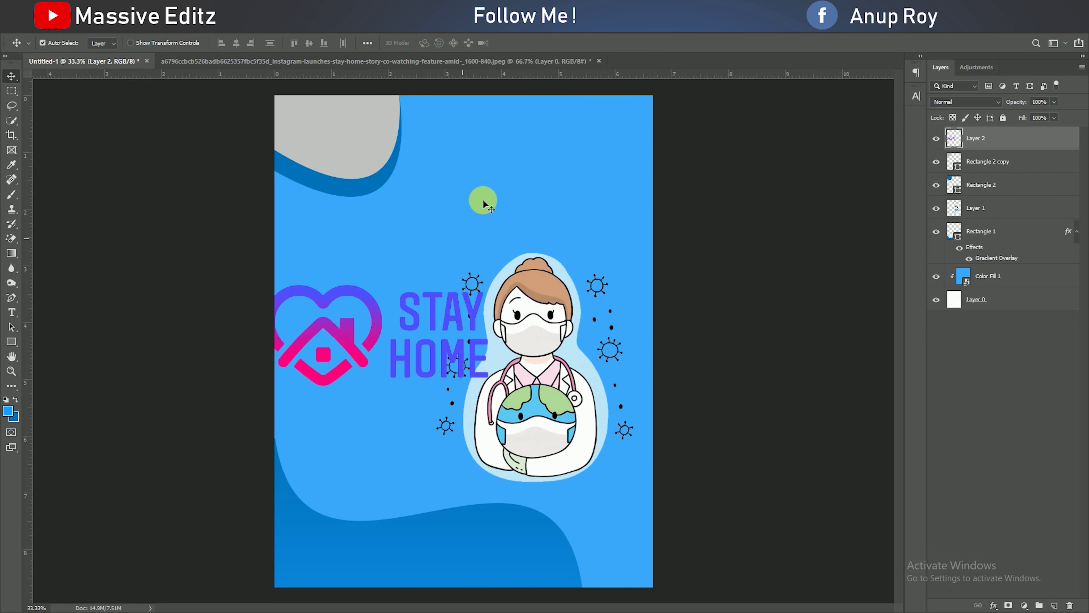
click(599, 61)
click(547, 251)
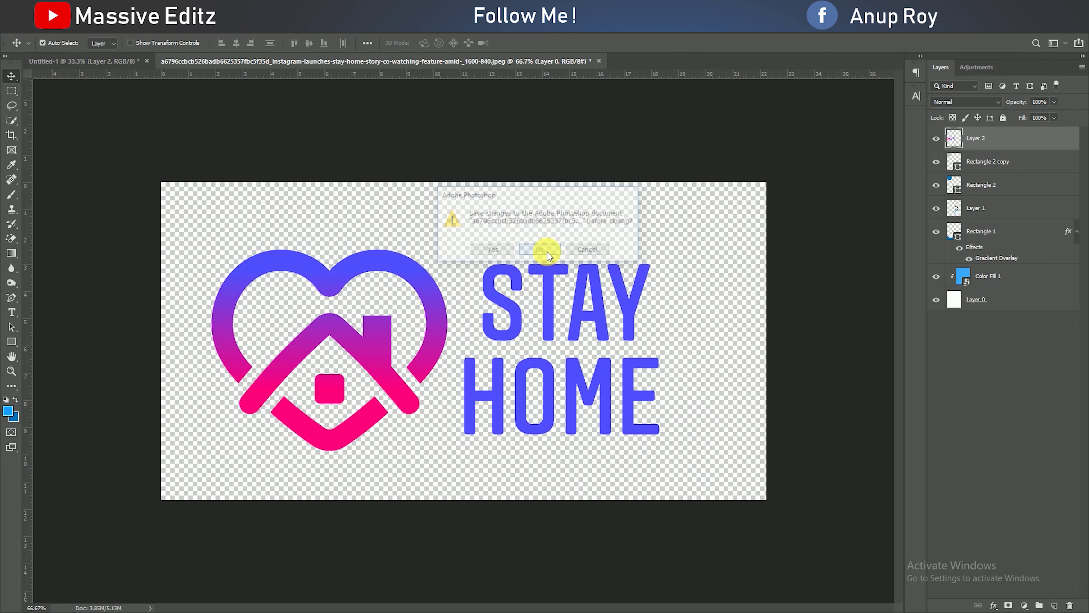
Scale the logo to about 37% and place it on the grey top-left blob
drag(380, 323, 437, 248)
click(54, 27)
click(75, 273)
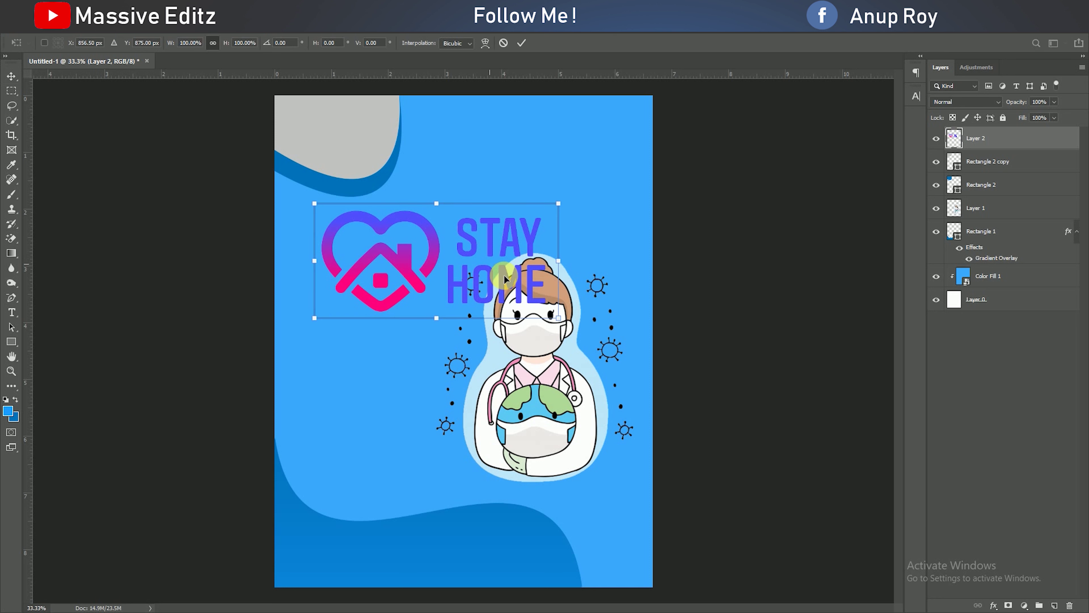
mouse_move(558, 317)
mouse_down()
mouse_move(386, 235)
mouse_move(365, 137)
mouse_up()
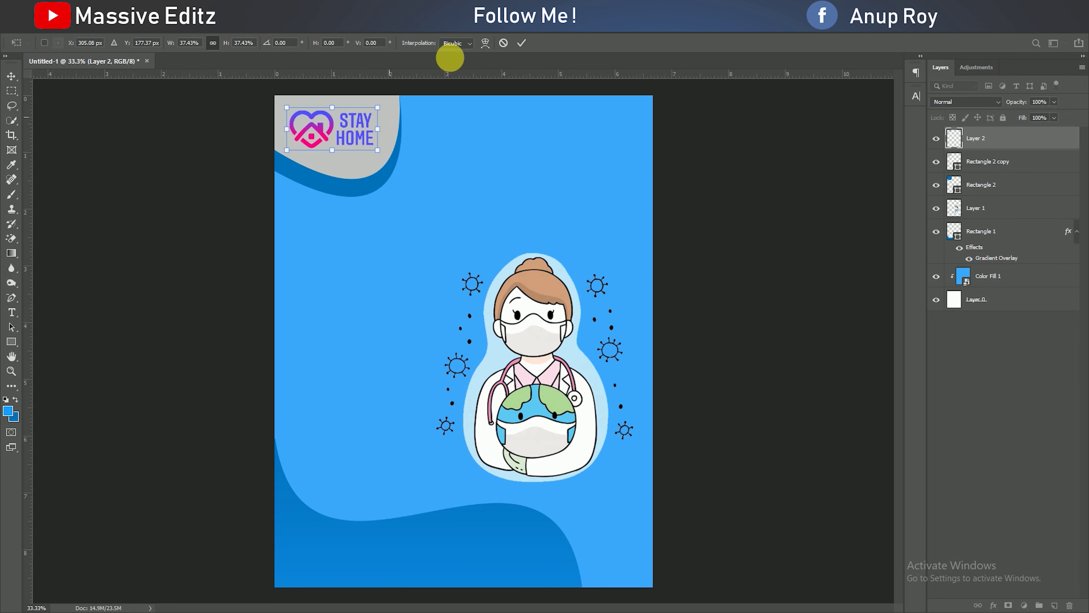
click(521, 42)
Nudge the two corner shapes and the doctor illustration slightly upward, then bring up File > Open
click(999, 162)
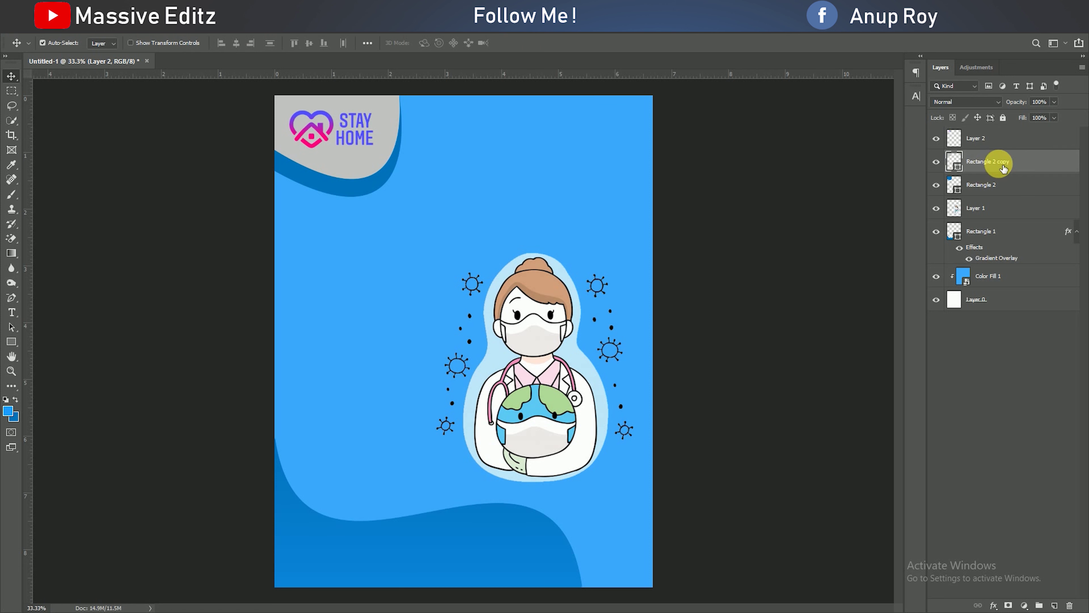
shift+click(999, 184)
drag(377, 172, 377, 162)
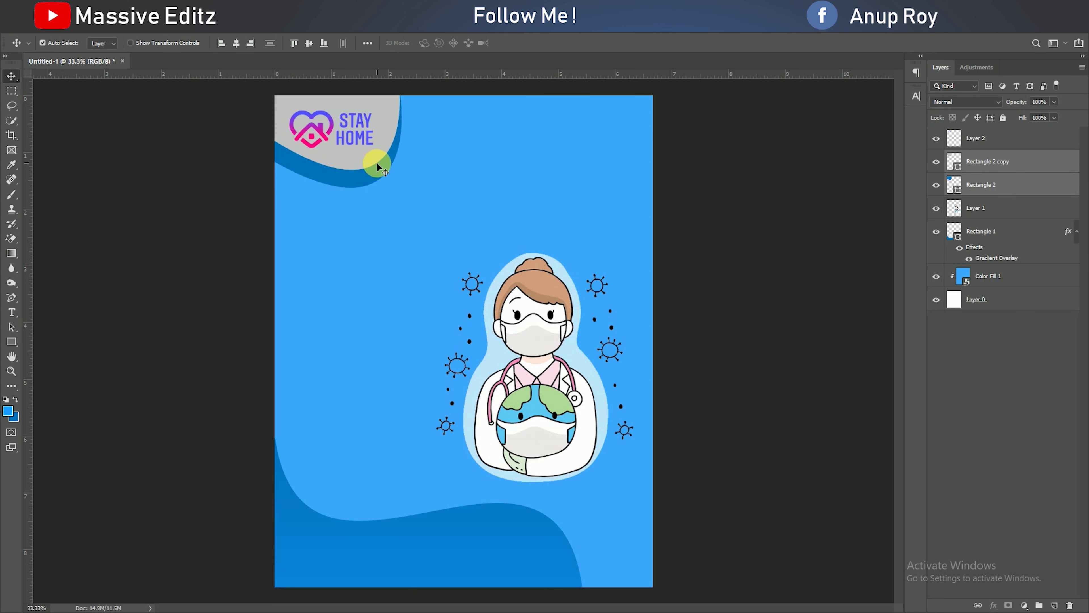
drag(503, 360, 503, 354)
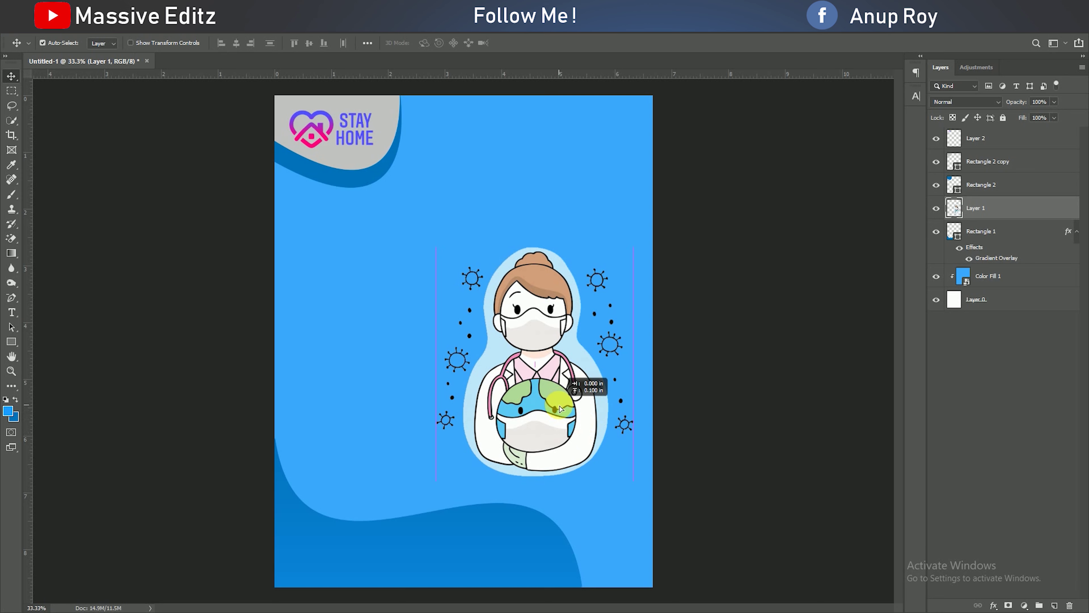
click(28, 25)
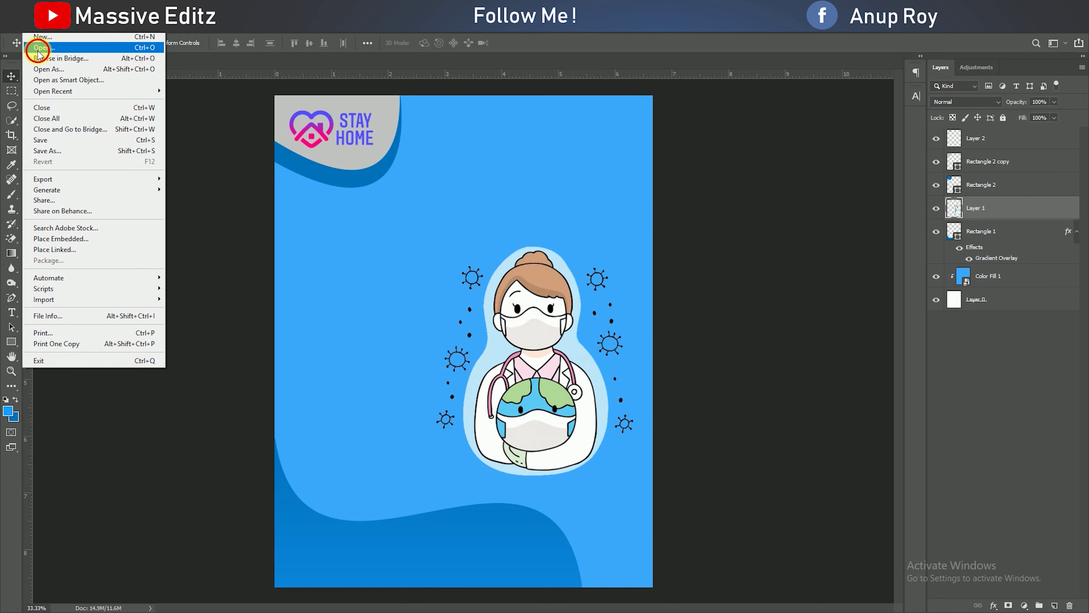
click(34, 49)
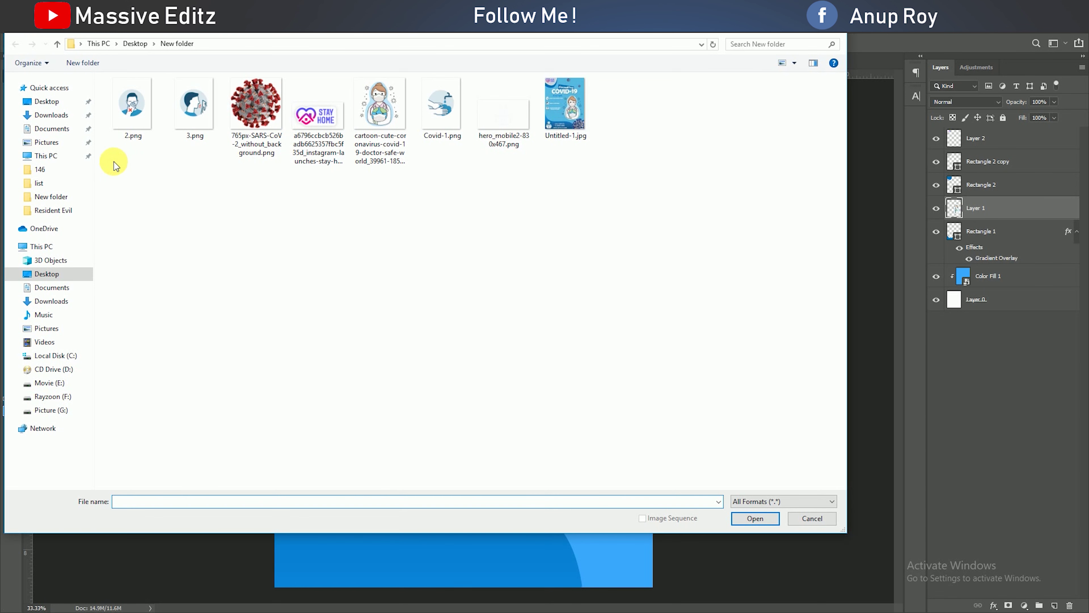
Open 2.png, 3.png and Covid-1.png together
drag(110, 163, 209, 92)
ctrl+click(436, 111)
click(749, 518)
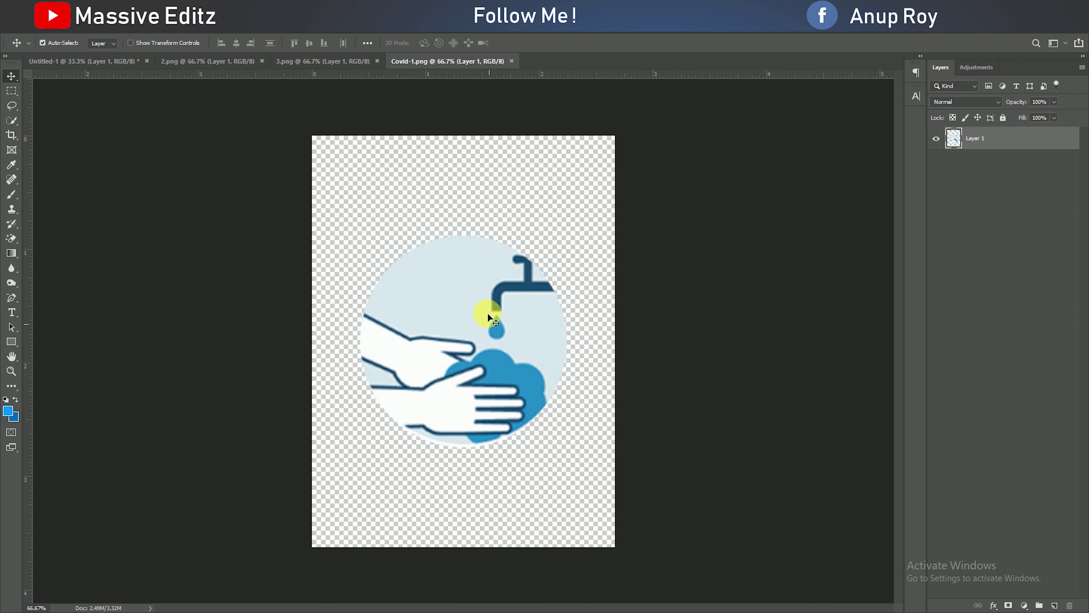
Bring the hand-washing image into the poster, scale it to 40%, and place it lower left
drag(470, 328, 361, 288)
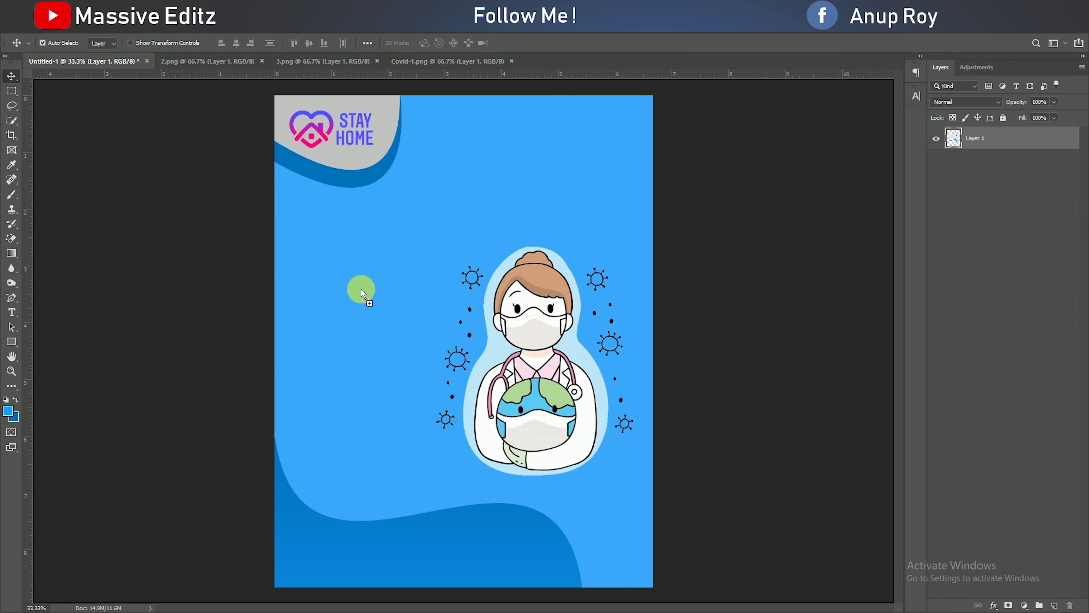
click(48, 21)
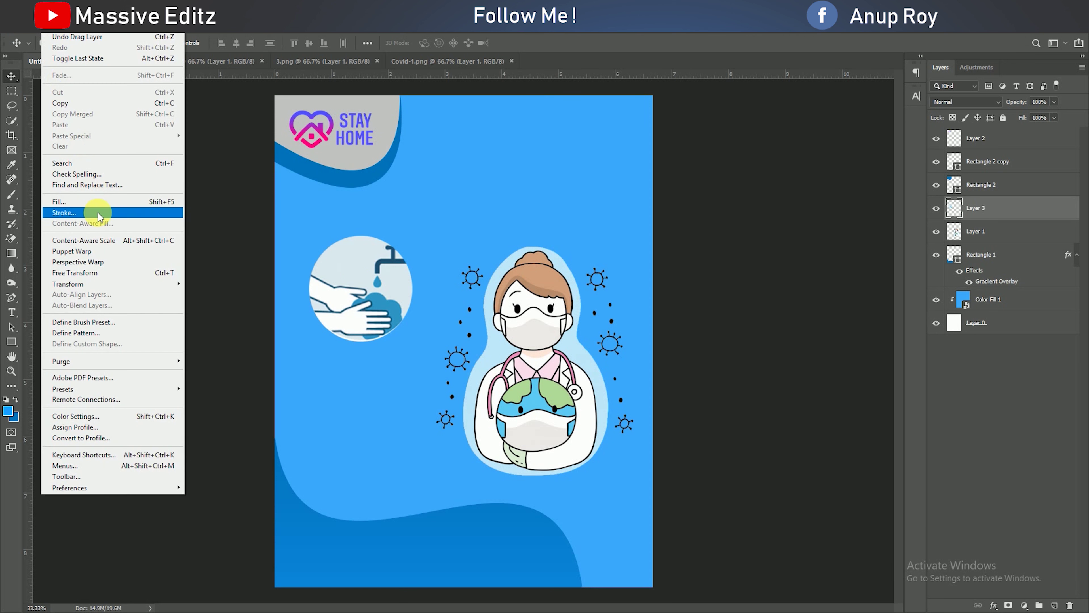
click(96, 272)
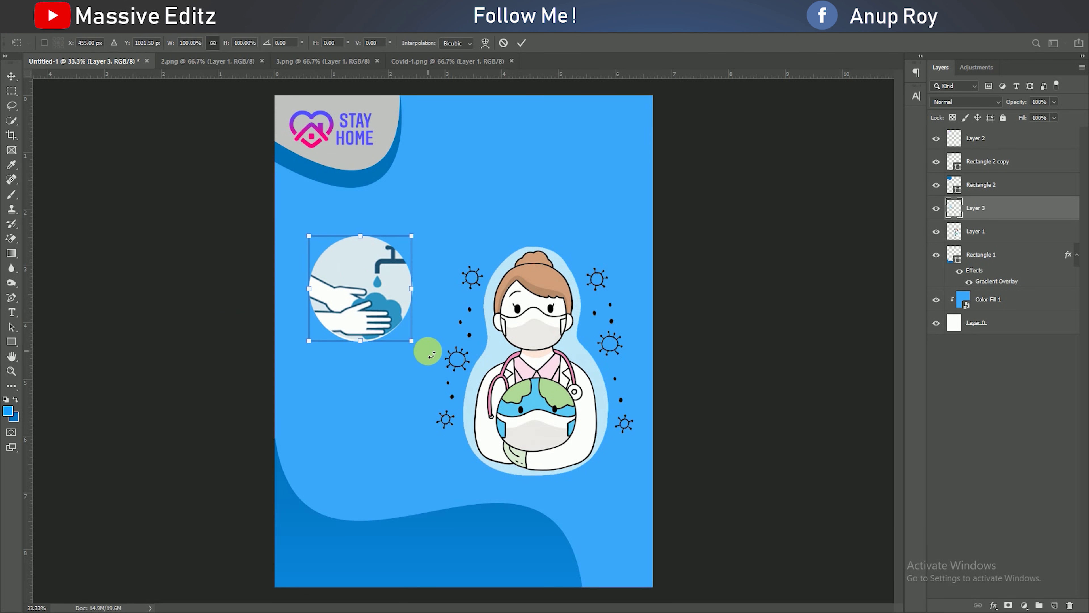
drag(413, 341, 360, 280)
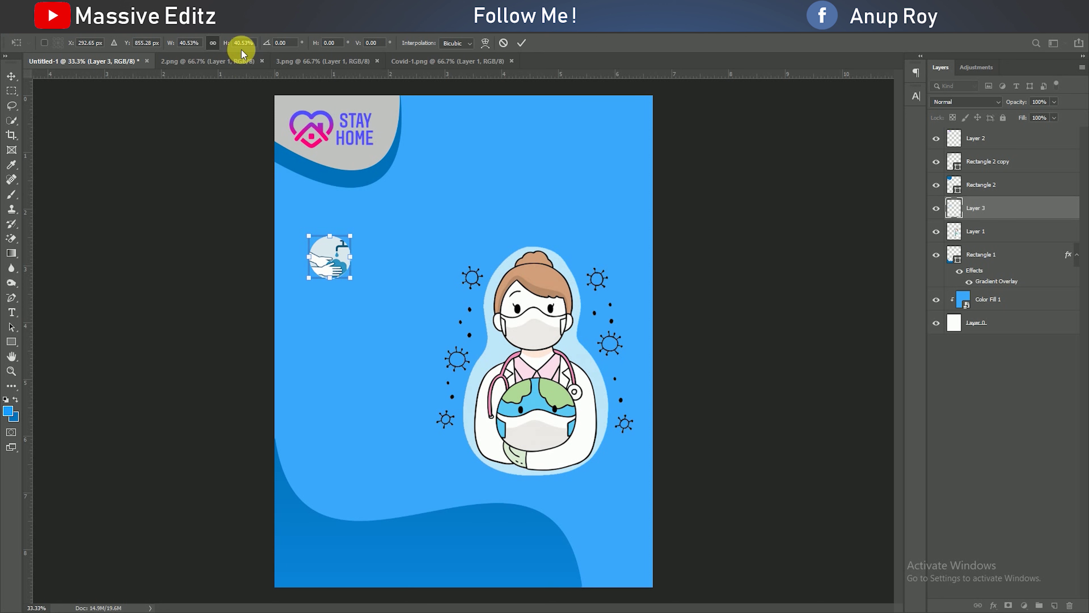
text(40)
click(526, 42)
drag(326, 258, 305, 298)
Add the 2.png icon at 40% size just below the hand-washing icon
click(224, 63)
mouse_move(401, 275)
mouse_down()
mouse_move(351, 251)
mouse_move(393, 309)
mouse_up()
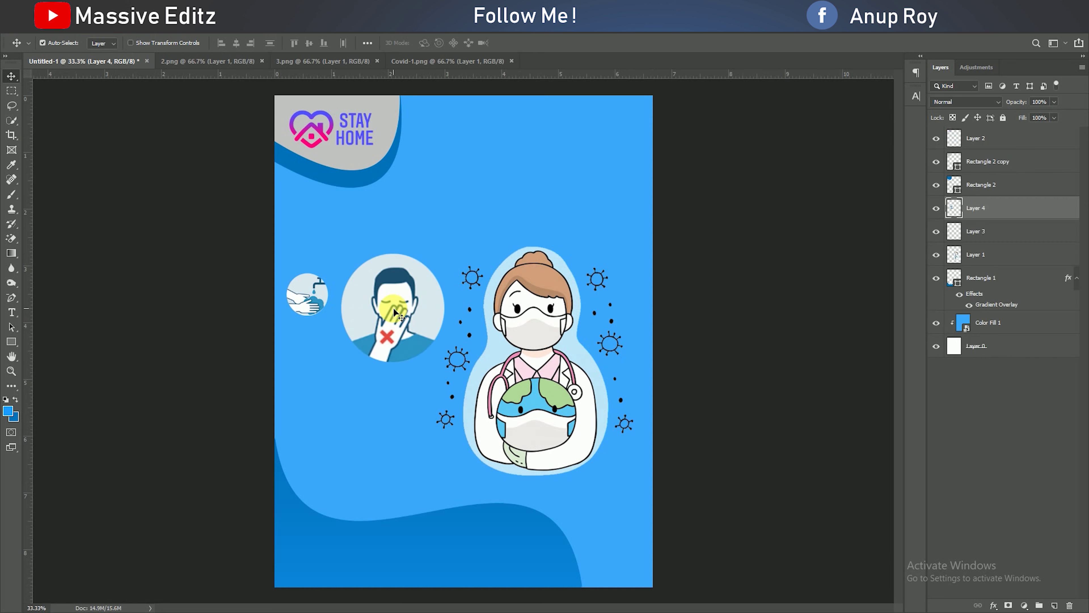
click(57, 44)
click(105, 271)
click(257, 43)
text(40)
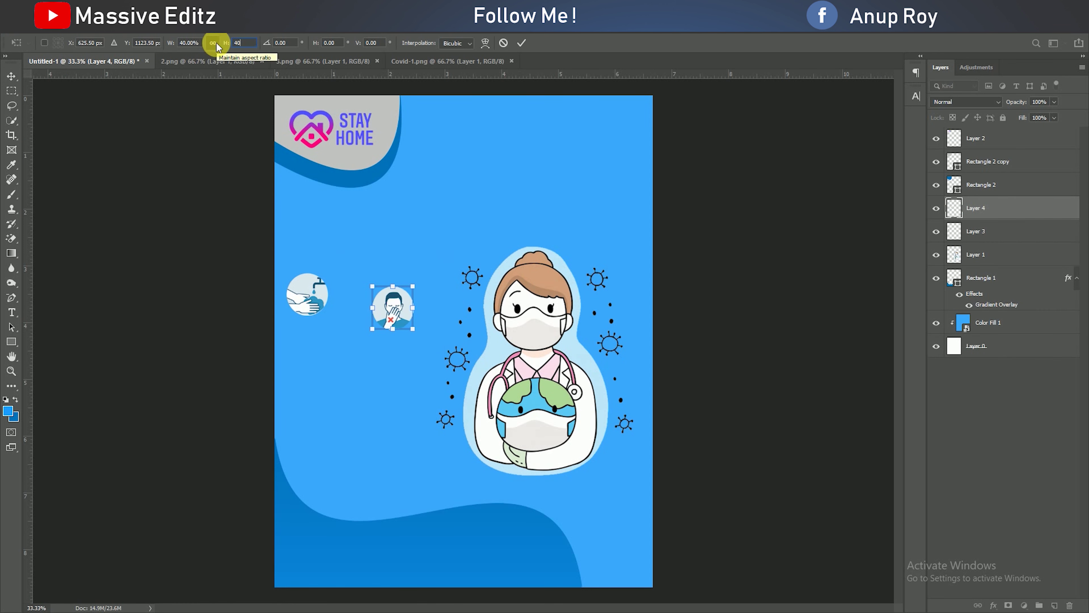
key(Return)
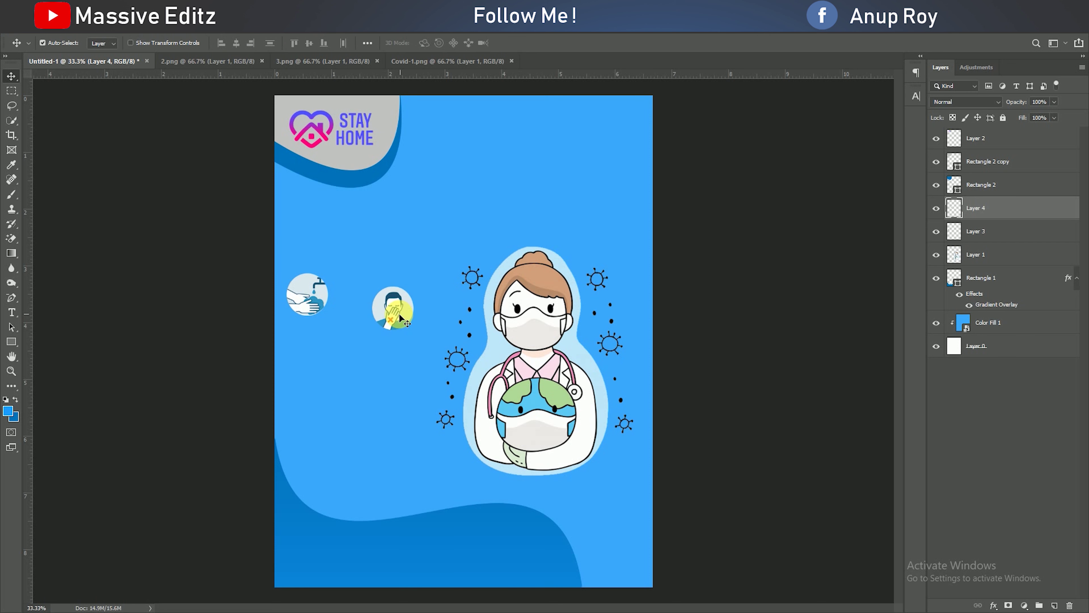
drag(390, 313, 306, 356)
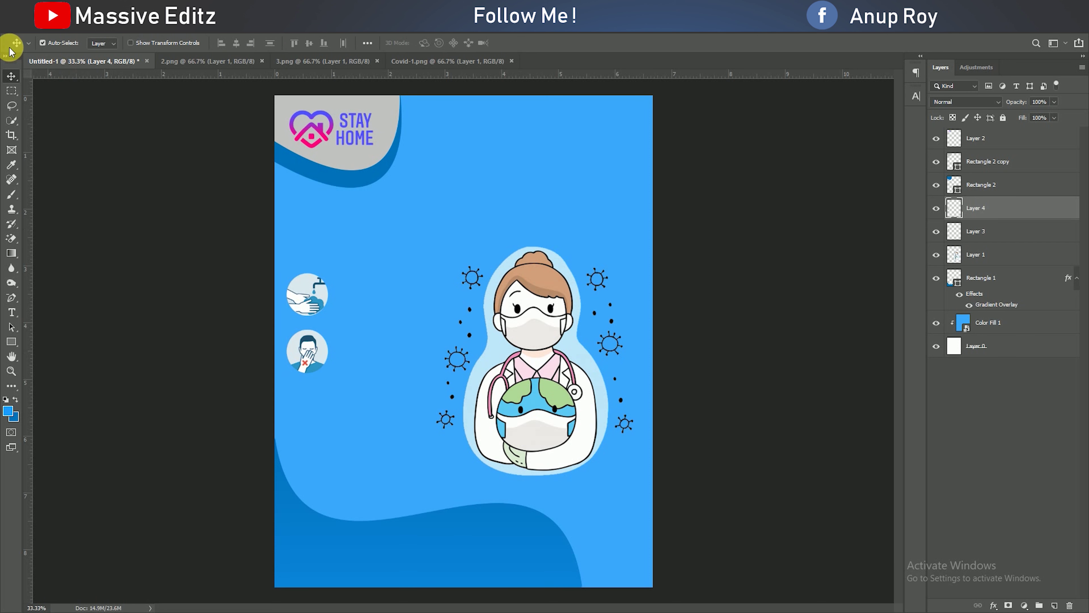
click(217, 62)
Close the 2.png and Covid-1.png documents, leaving 3.png showing
click(261, 61)
click(205, 61)
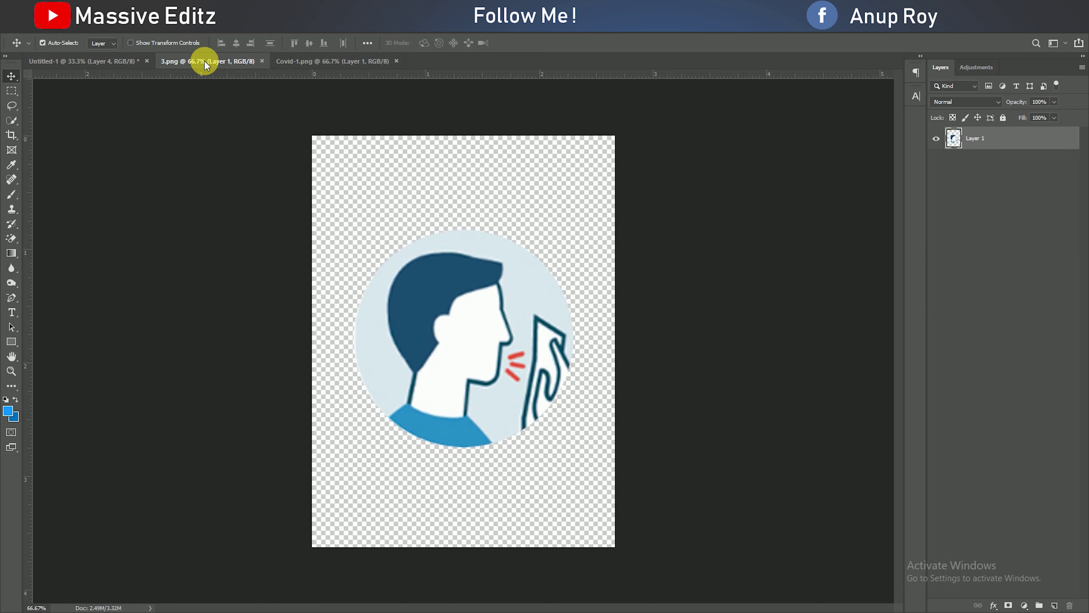
click(294, 62)
click(396, 61)
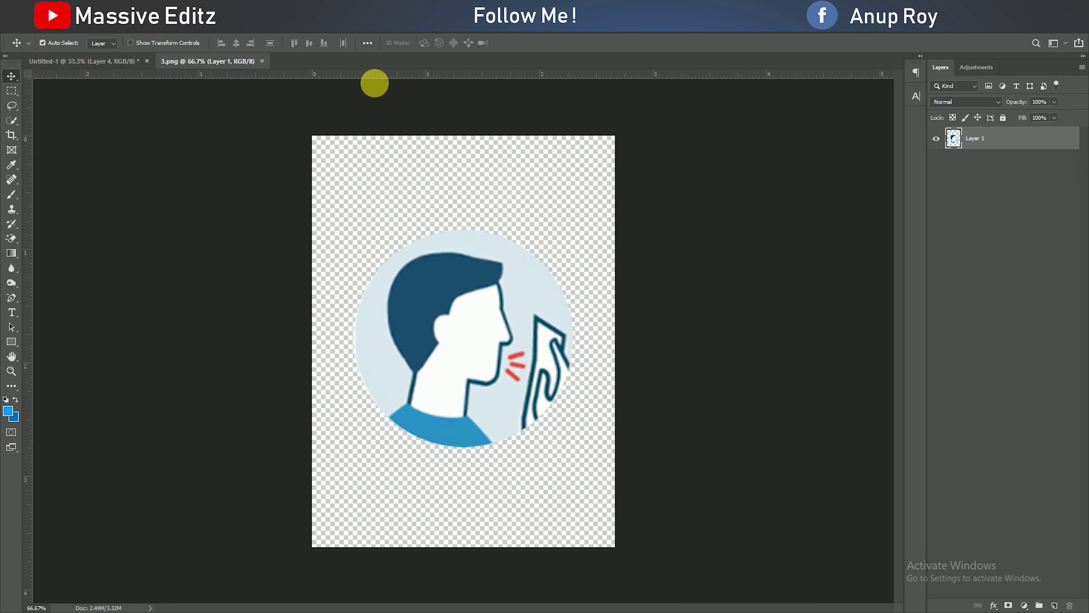
Copy the 3.png coughing-man image onto the poster at 40% proportional size, placed down-left
drag(375, 82, 412, 342)
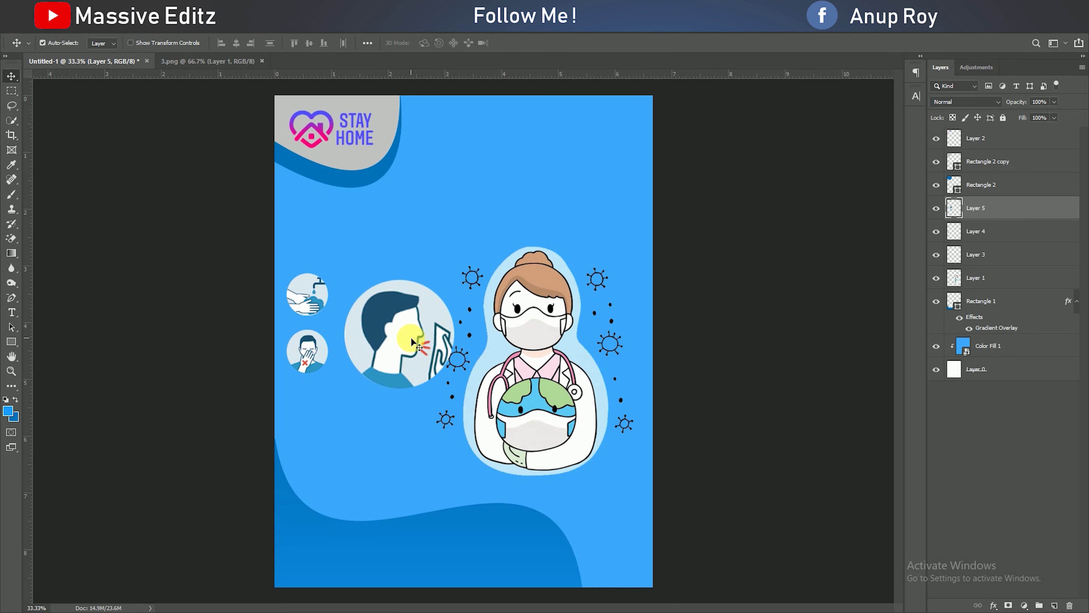
click(54, 37)
click(90, 272)
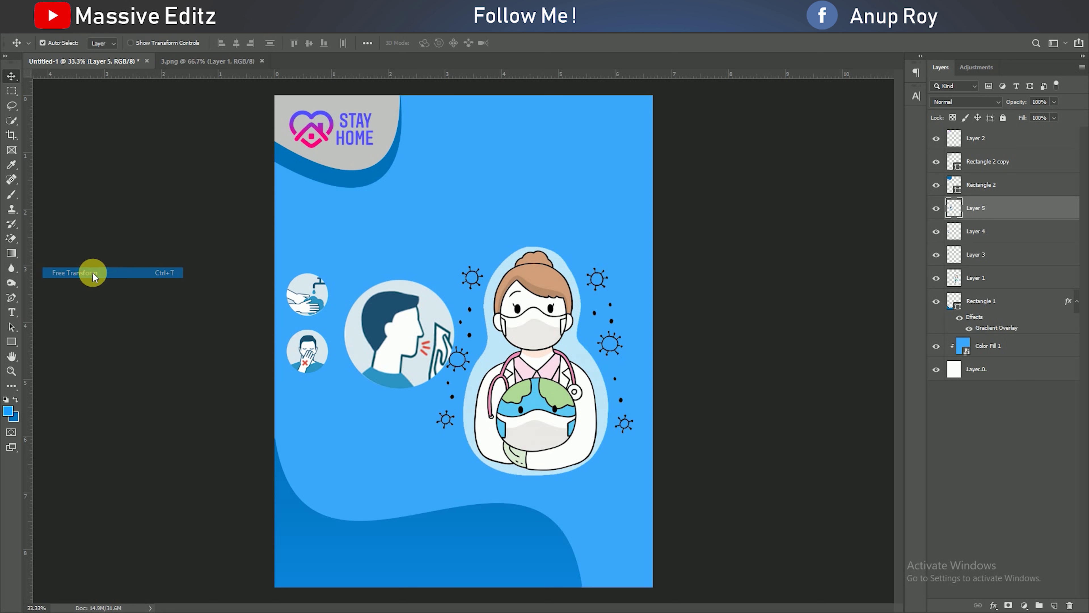
click(196, 43)
text(40)
key(Tab)
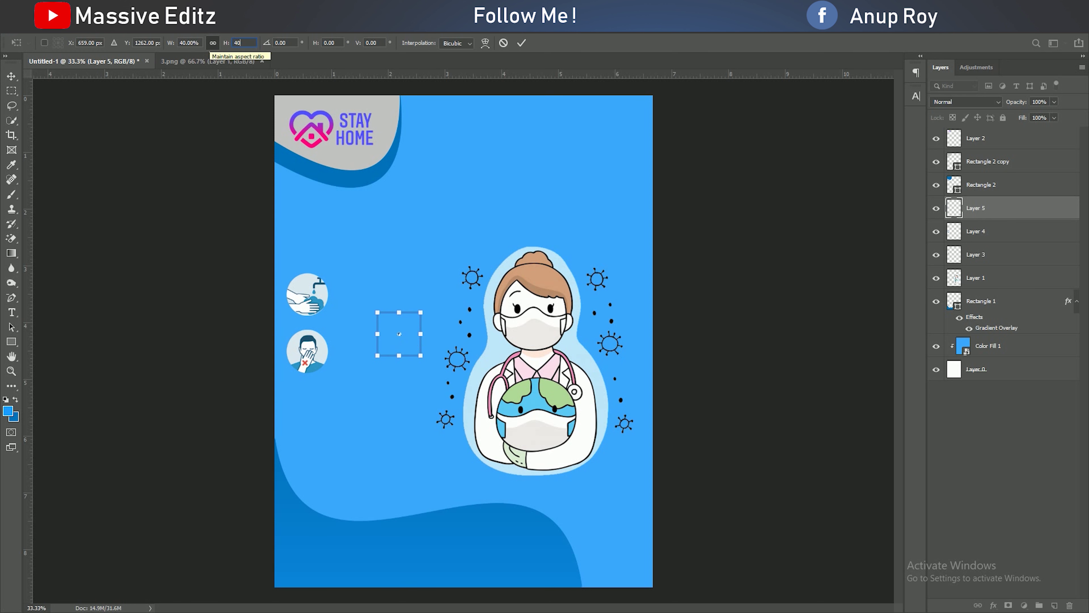
click(521, 43)
mouse_move(397, 340)
mouse_down()
mouse_move(329, 413)
mouse_move(283, 427)
mouse_up()
Align the three icons into a left-edge column and shrink them together to about 89%
drag(300, 296, 308, 309)
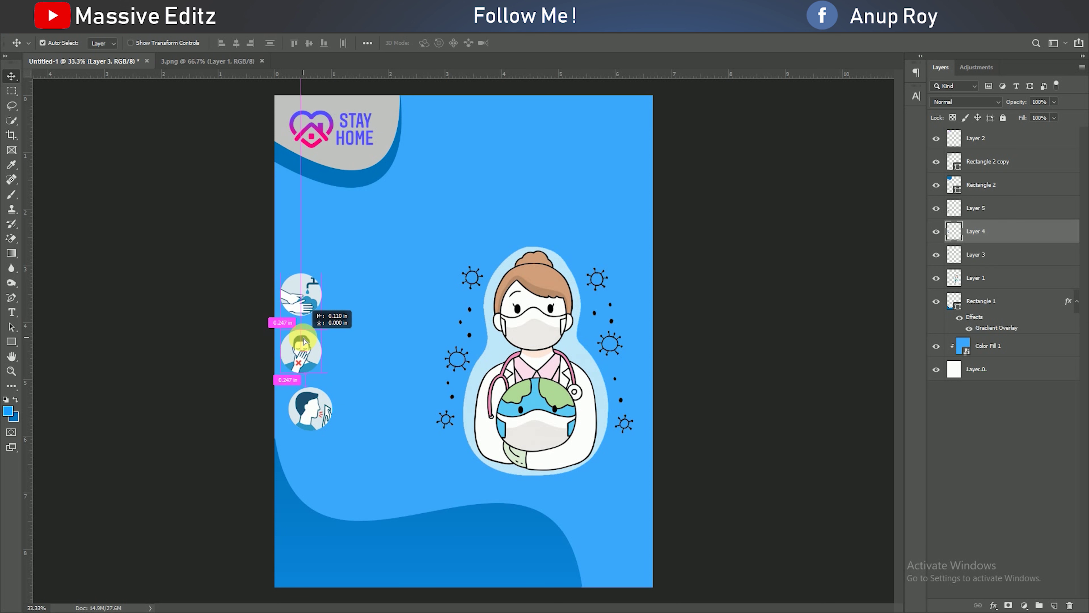
drag(318, 410, 310, 410)
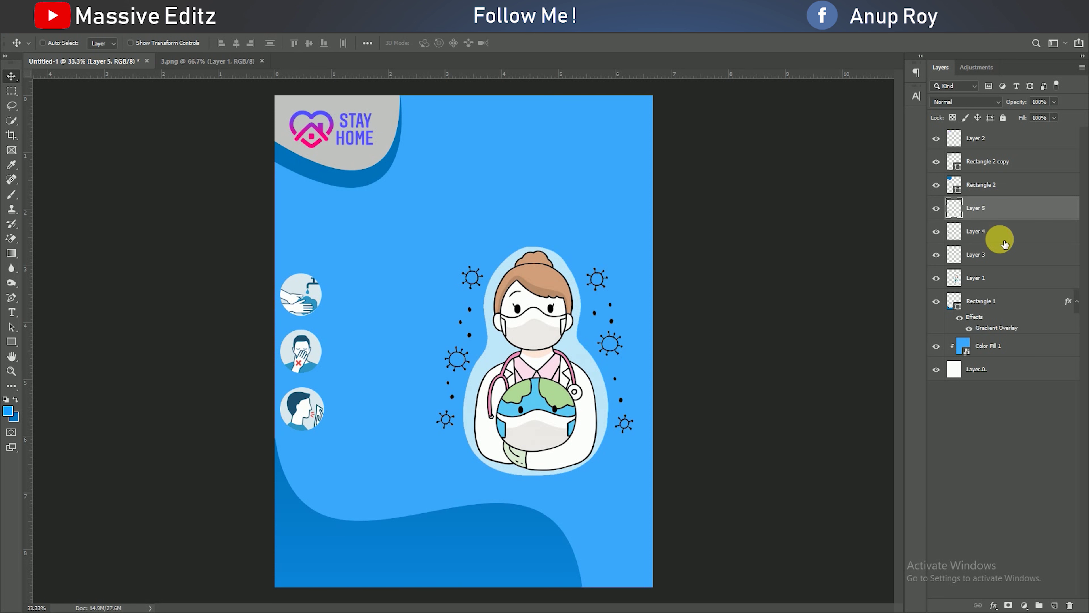
ctrl+click(999, 234)
ctrl+click(1002, 257)
key(ctrl+t)
mouse_move(321, 274)
mouse_down()
mouse_move(314, 286)
mouse_move(321, 271)
mouse_up()
click(522, 43)
Type the 'wash your hands often' caption in Arial Rounded MT Bold, All Caps, at a smaller size
click(11, 312)
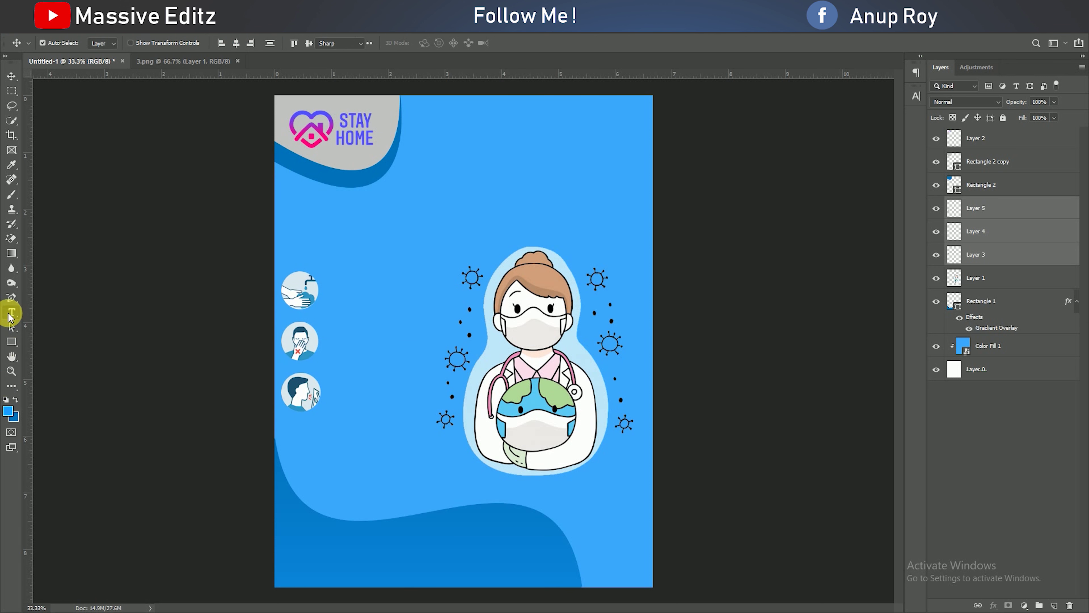
click(346, 304)
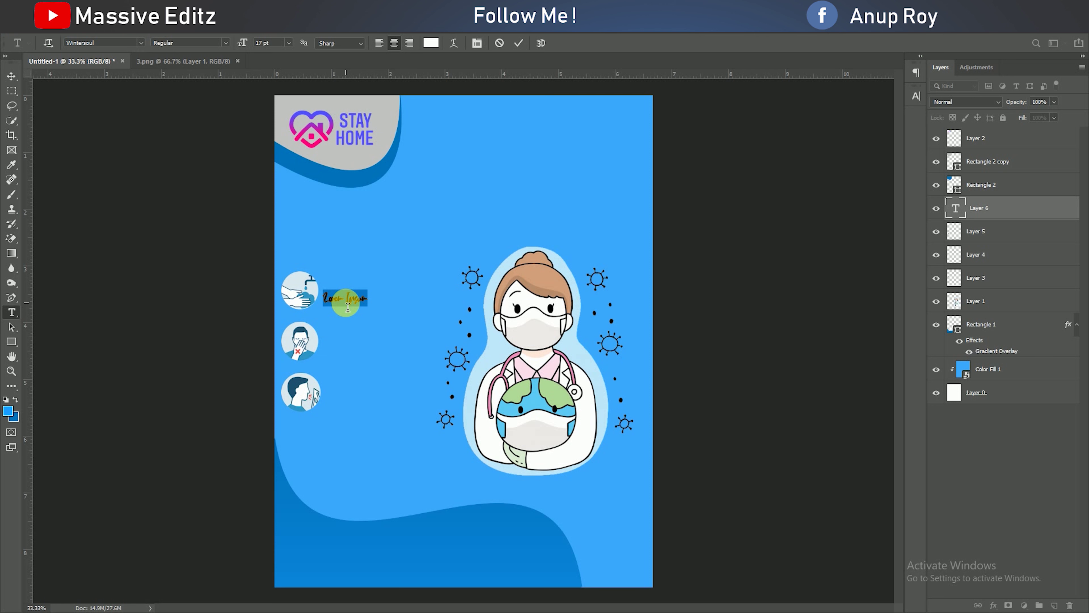
key(BackSpace)
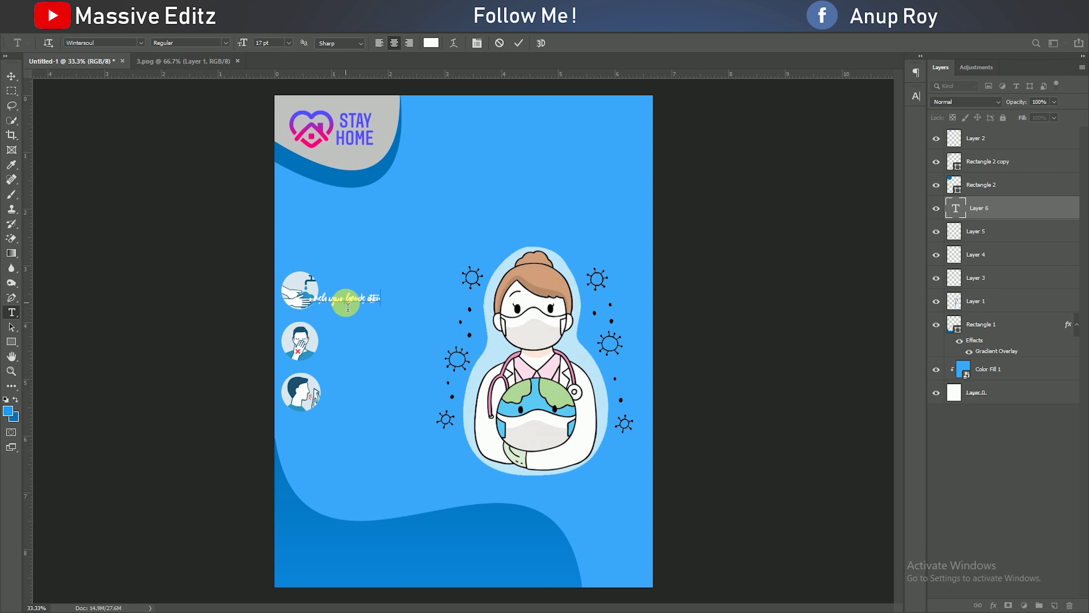
key(ctrl+a)
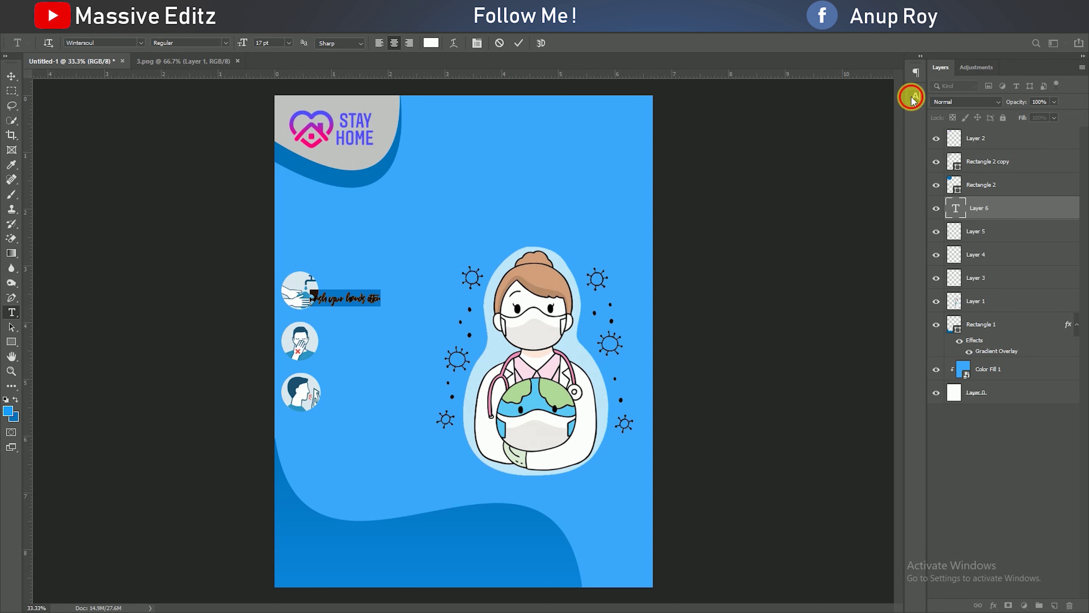
click(915, 97)
click(847, 113)
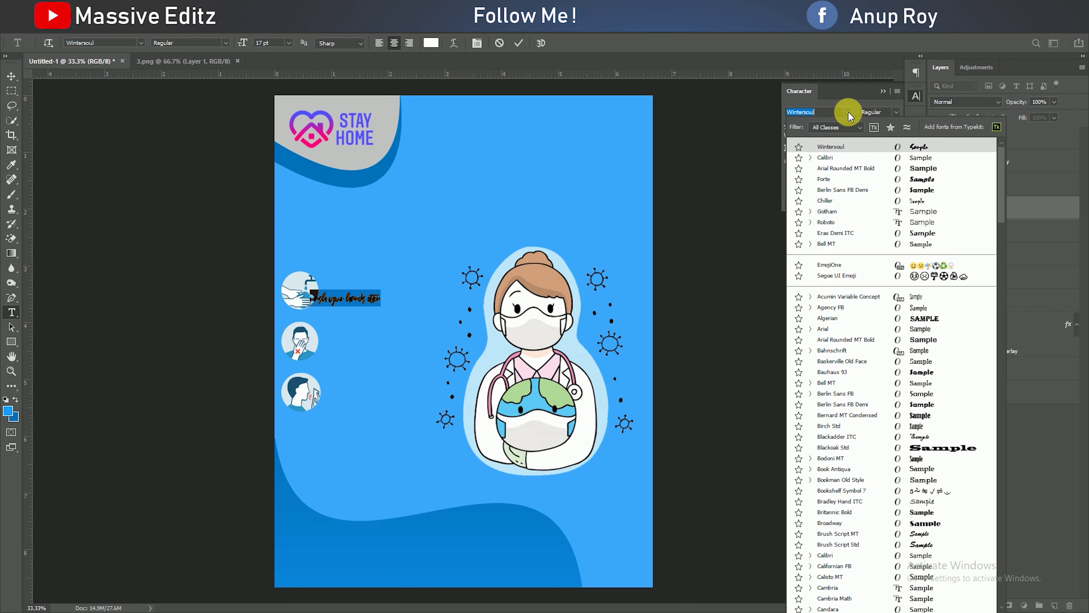
click(856, 170)
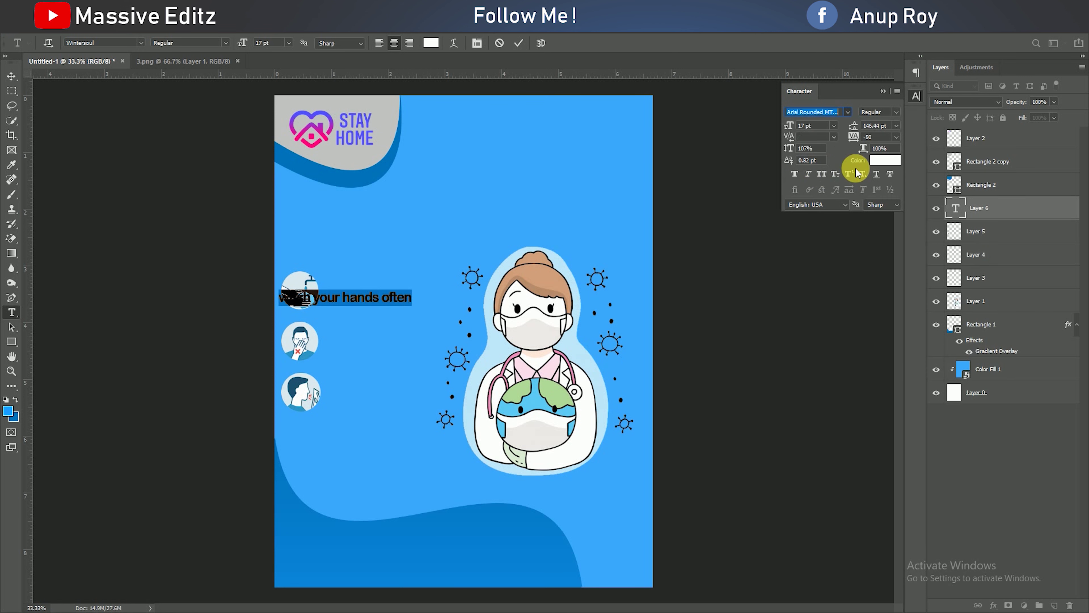
click(821, 174)
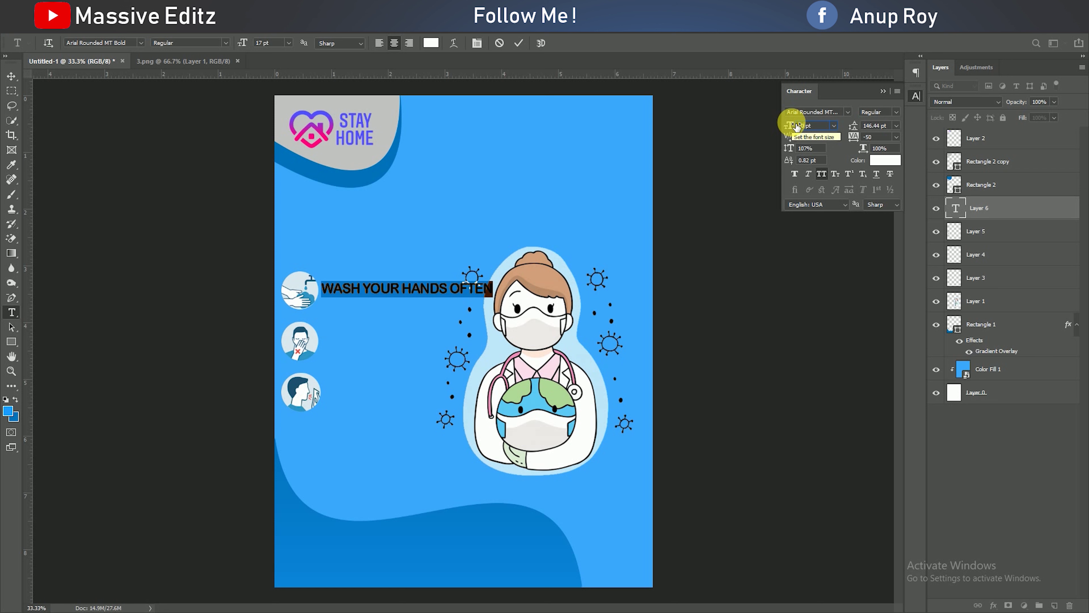
drag(795, 125, 856, 160)
click(518, 43)
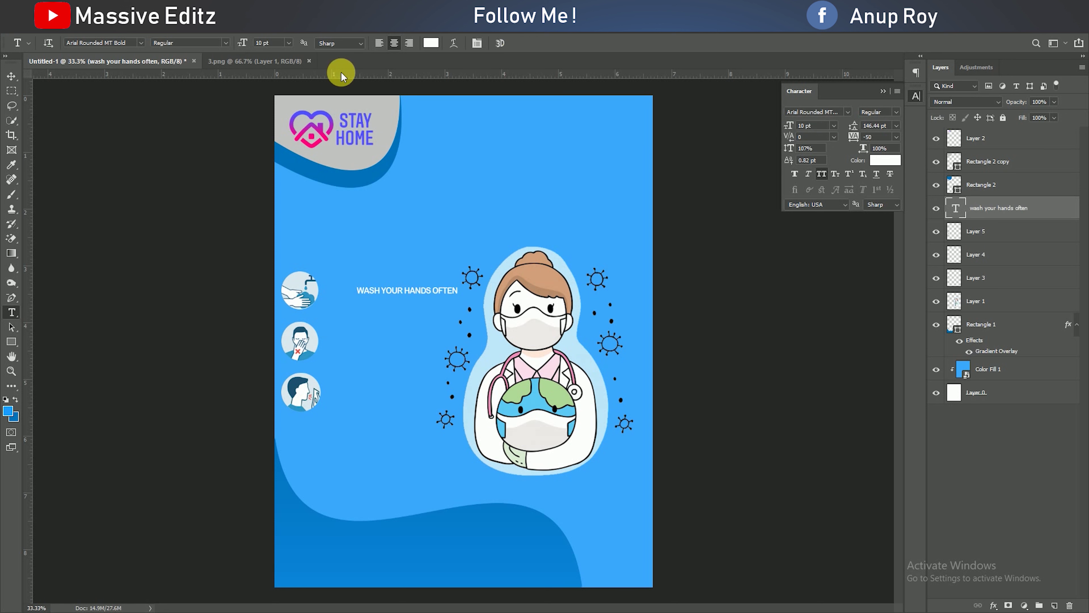
Set the caption to 12 pt and position it next to the hand-washing icon
click(432, 291)
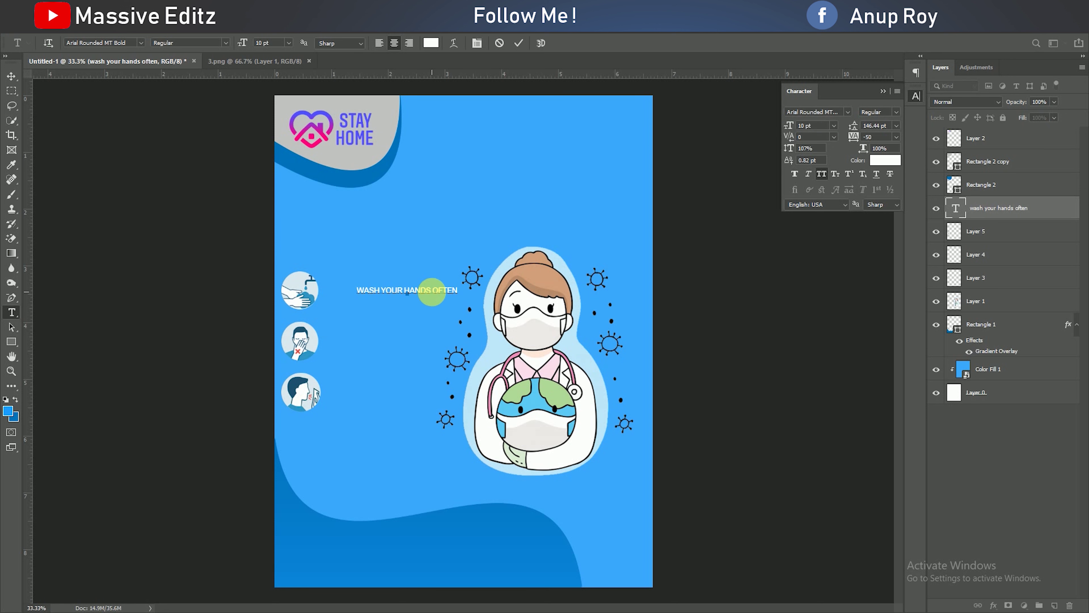
click(835, 126)
click(822, 202)
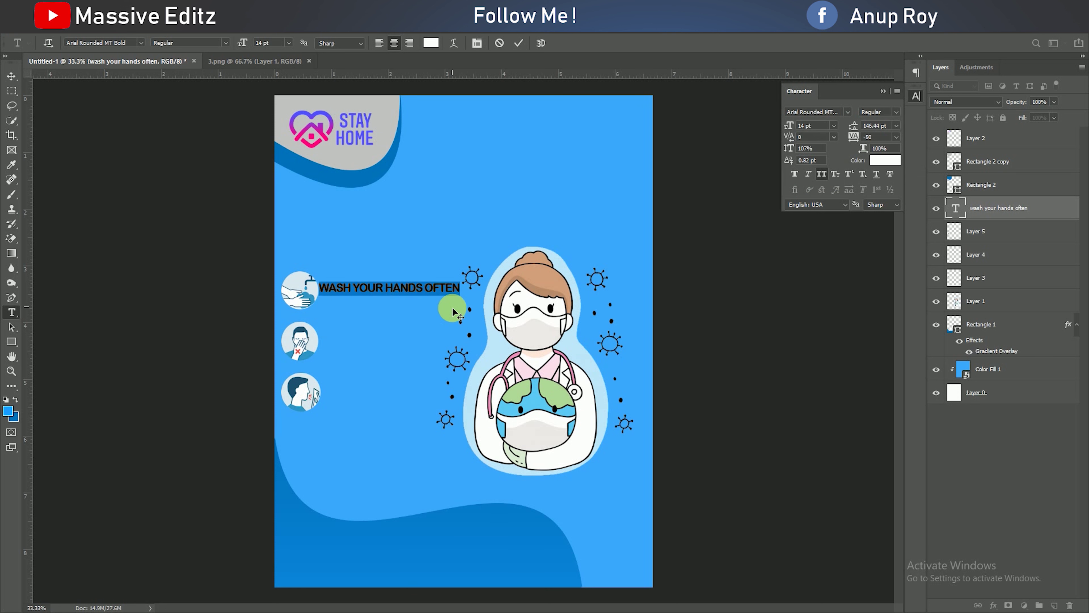
click(835, 126)
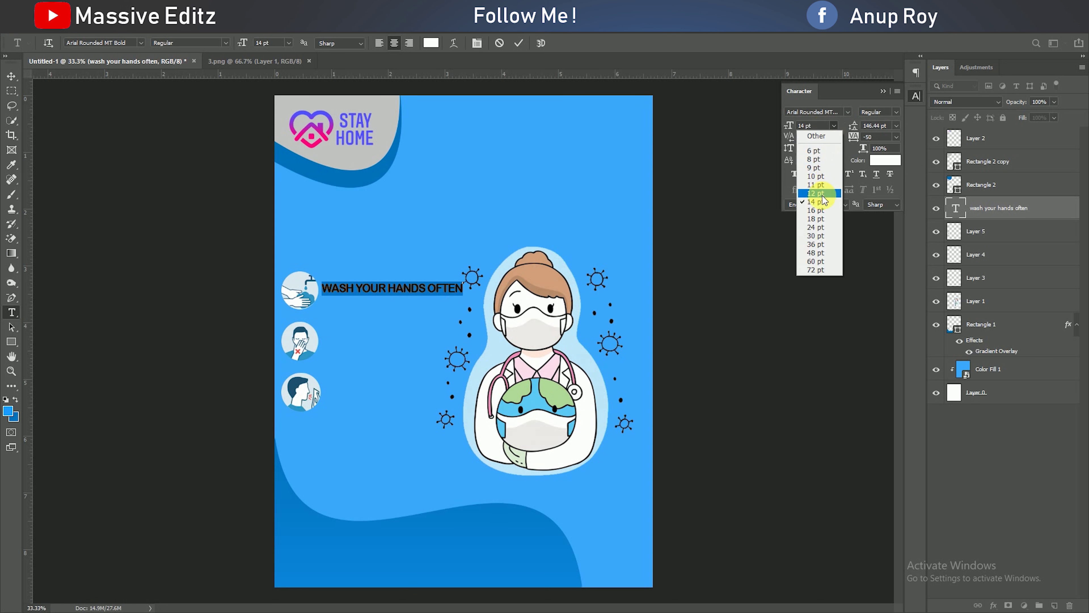
click(815, 193)
click(519, 43)
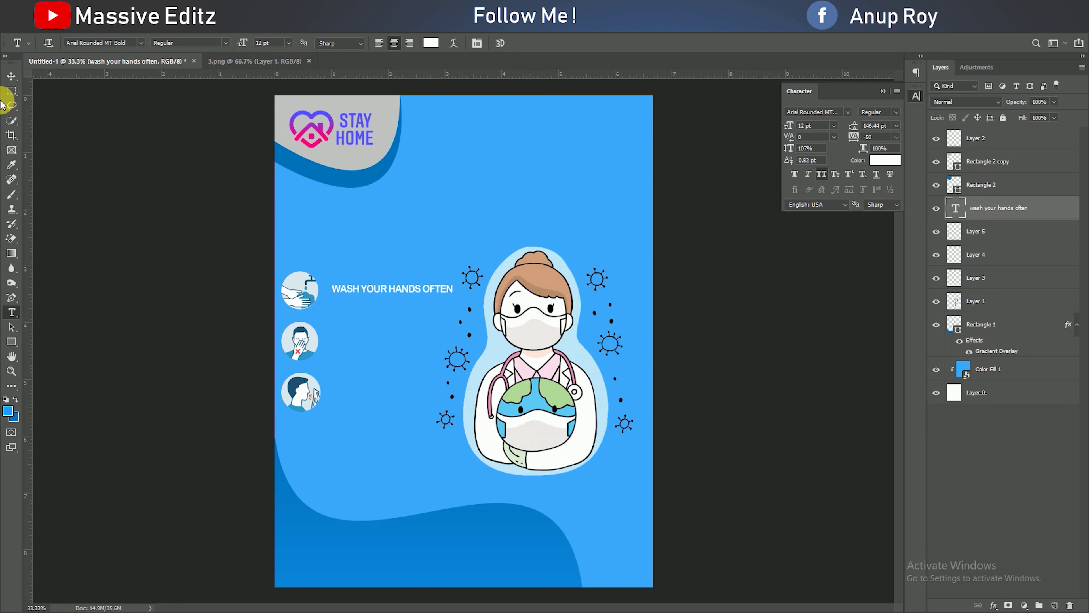
click(11, 76)
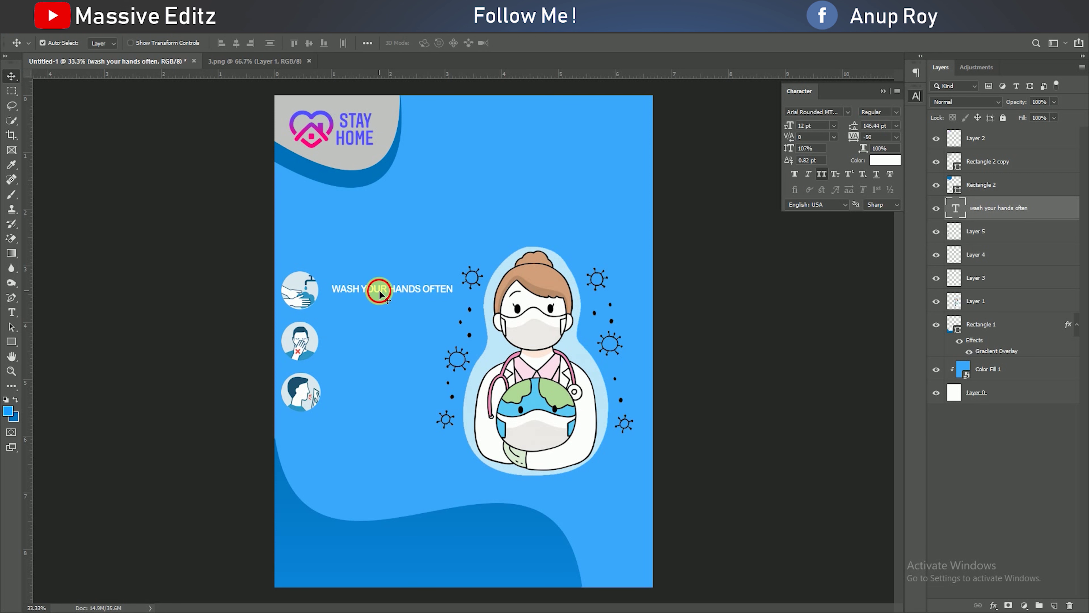
drag(379, 291, 378, 298)
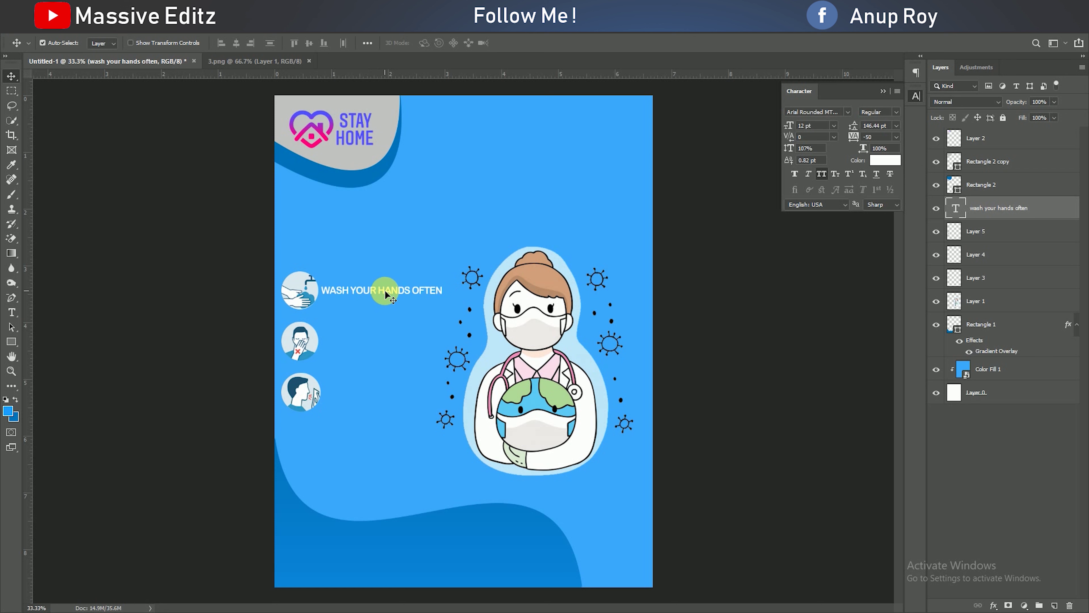
Type the WEAR A FACE MASK caption beside the middle icon
click(11, 312)
click(395, 356)
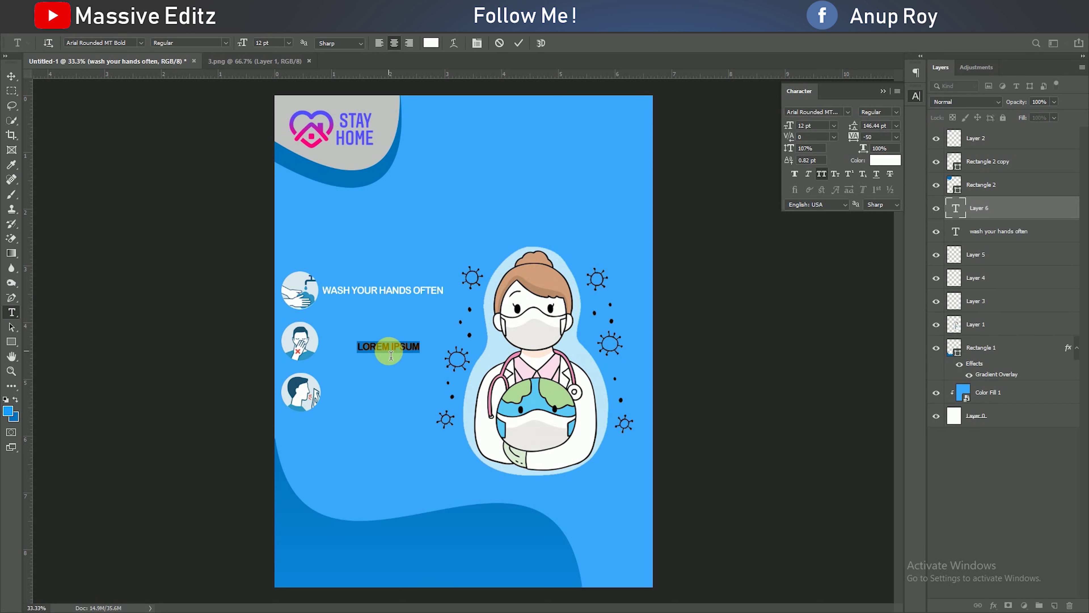
text(WEAR A FACE MAS)
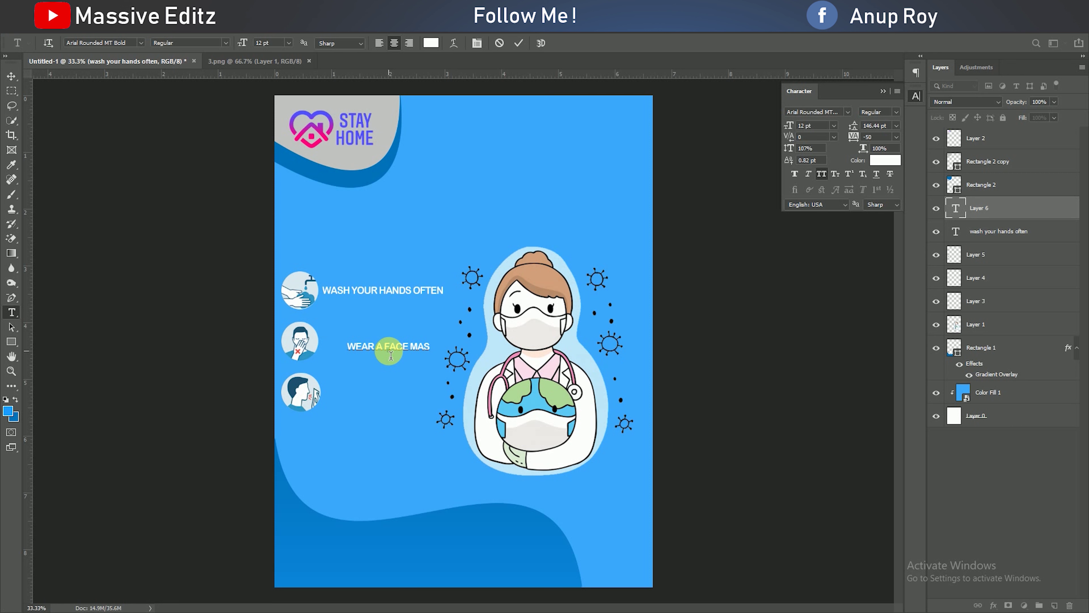
click(435, 352)
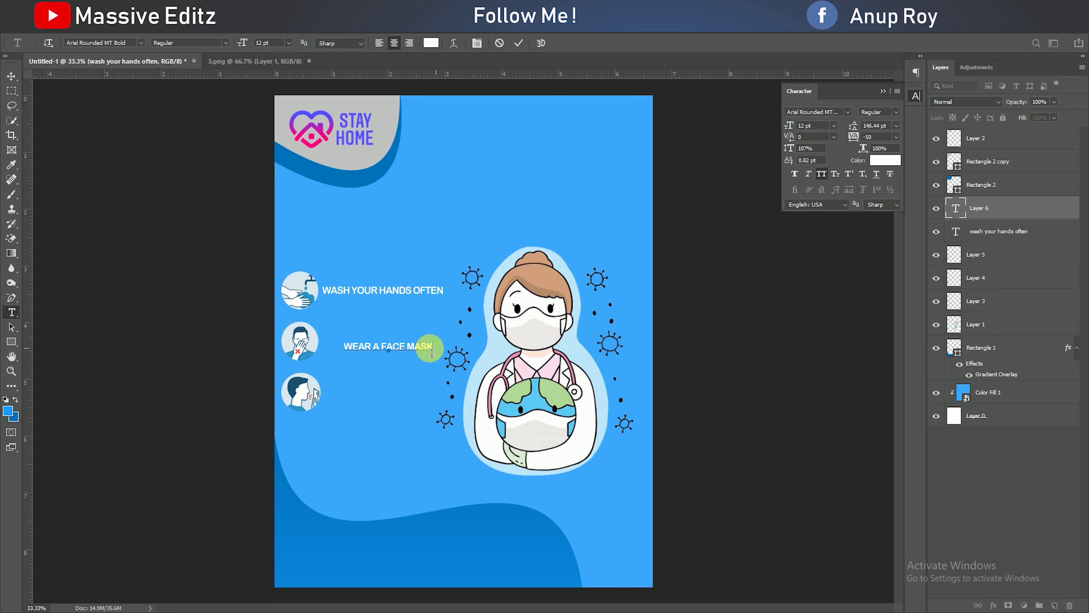
drag(432, 352, 337, 346)
click(522, 43)
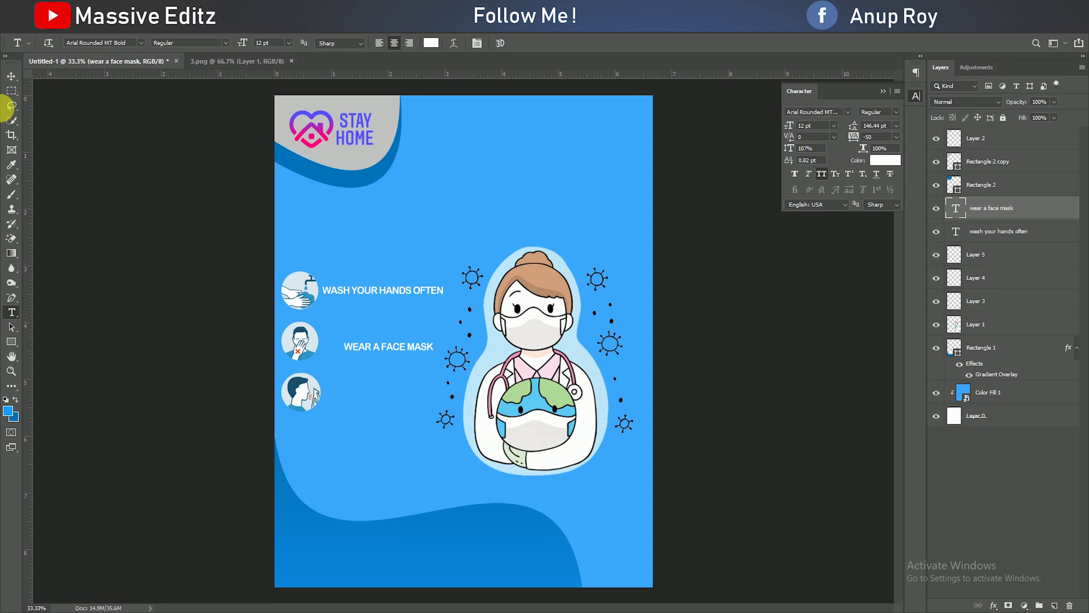
Move WEAR A FACE MASK beside the bottom icon and the mouth-covering icon to the bottom
click(12, 76)
drag(369, 346, 349, 396)
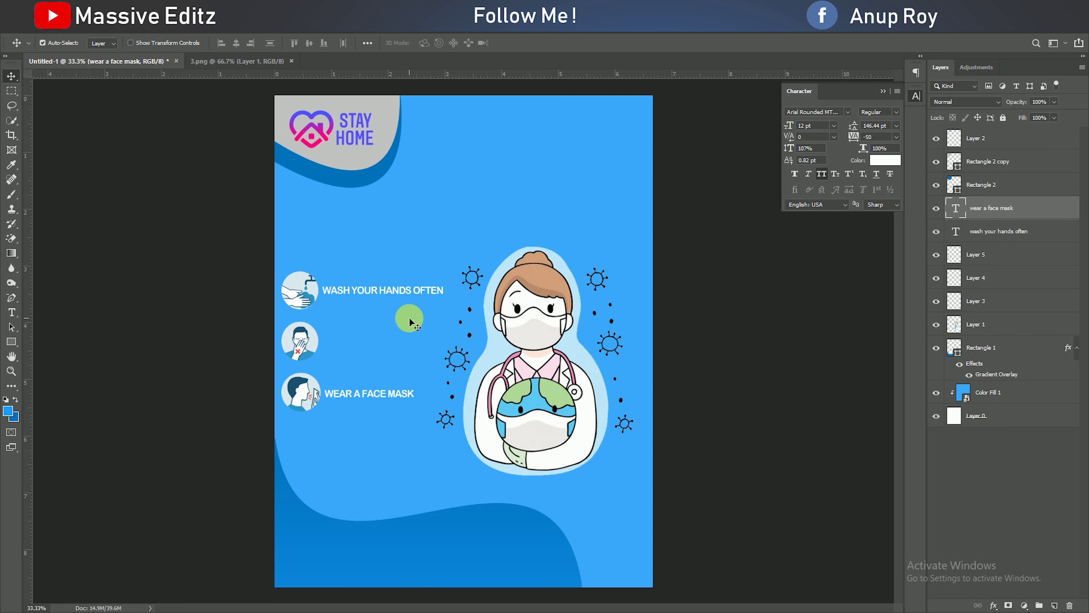
drag(297, 337, 319, 455)
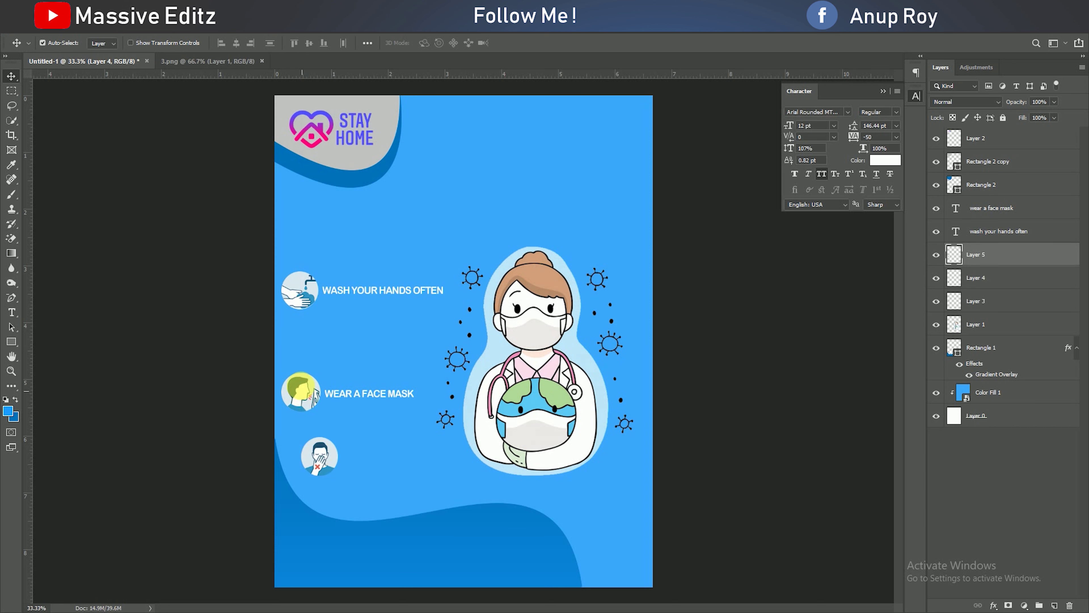
Reorder the rows: coughing-man icon and WEAR A FACE MASK in the middle, mouth-covering icon third
drag(300, 391, 302, 343)
click(346, 388)
drag(346, 389, 347, 345)
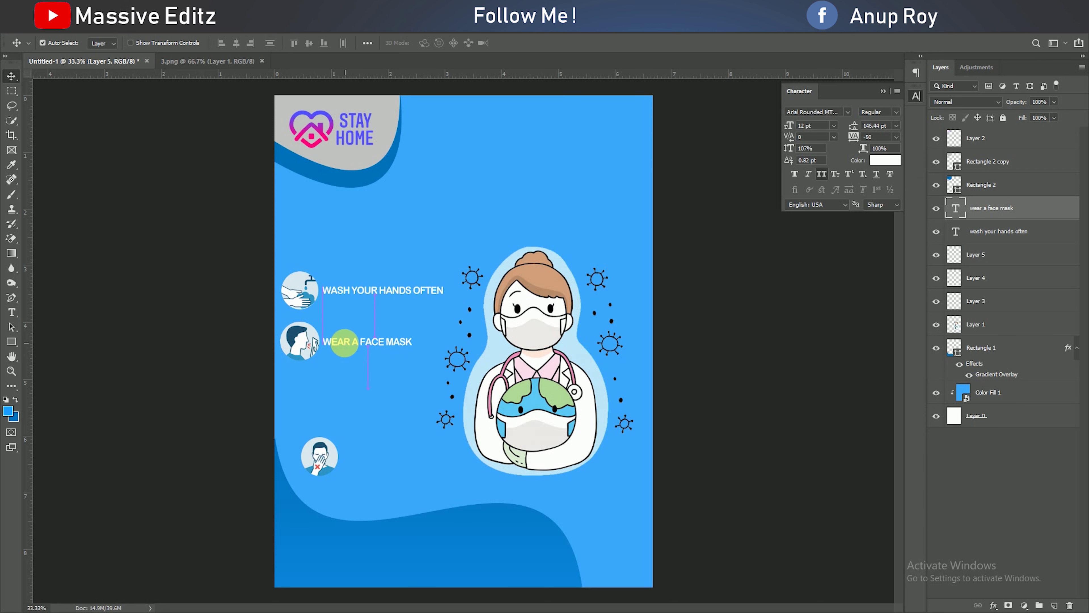
drag(320, 455, 300, 394)
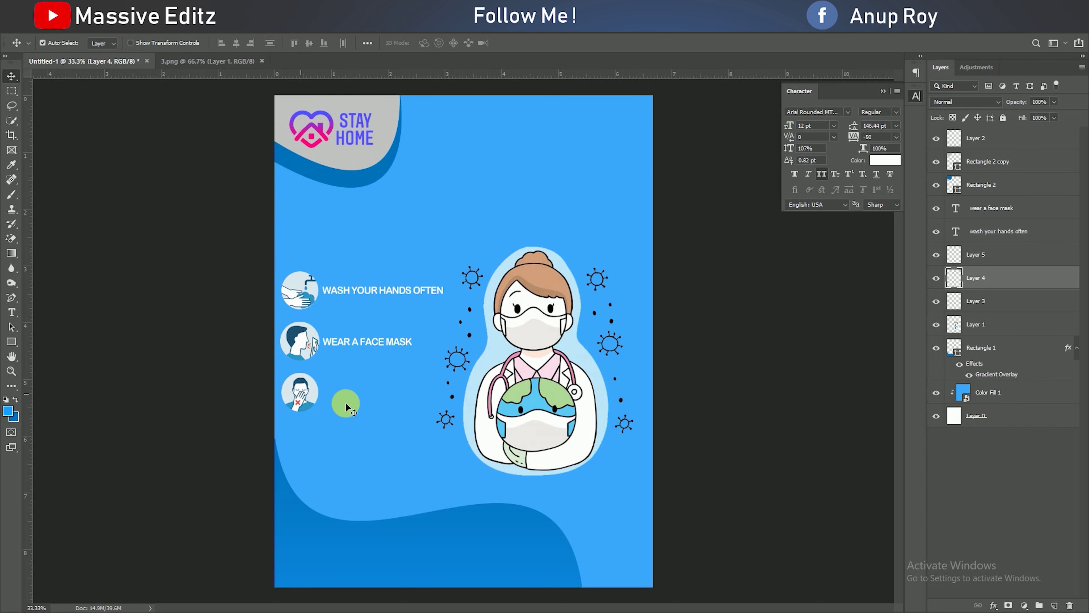
Add the ALWAYS COVER YOUR caption beside the bottom icon, lined up with the tips above
click(12, 312)
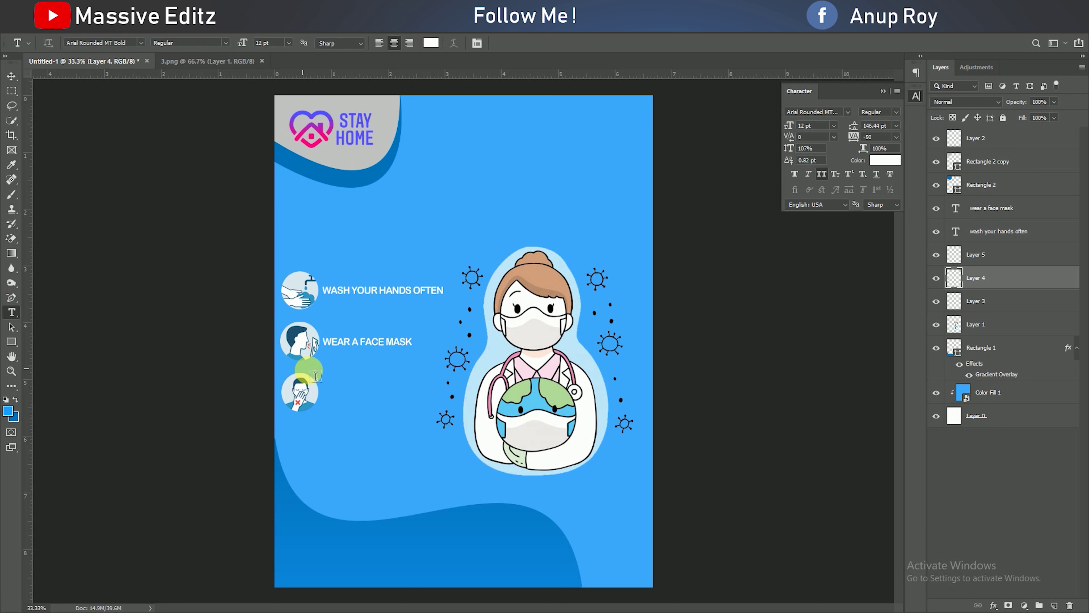
click(332, 393)
text(ALWAYS COVER YOU)
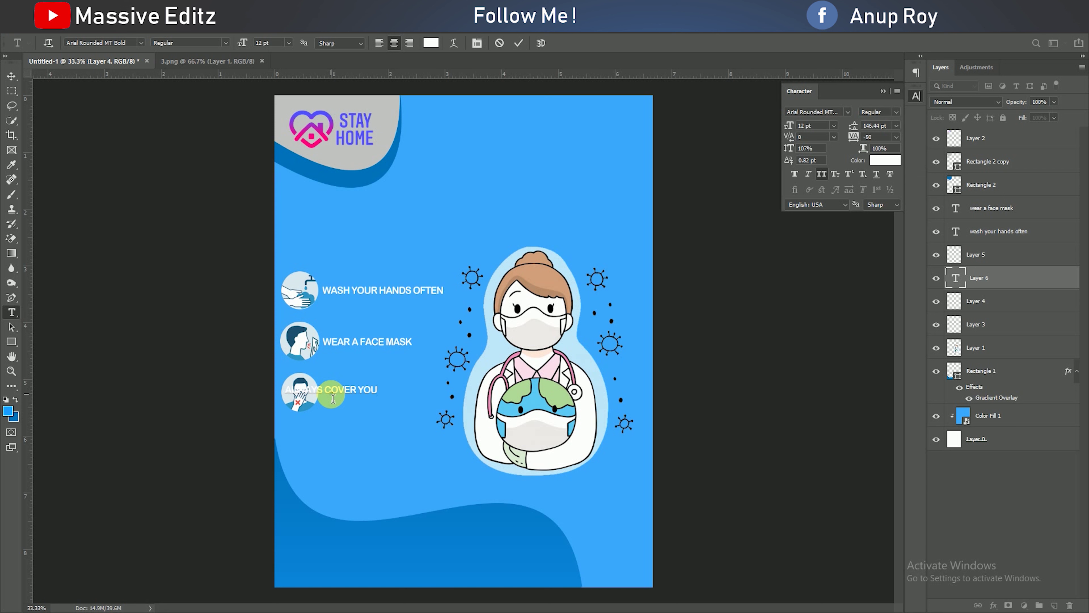
text(R)
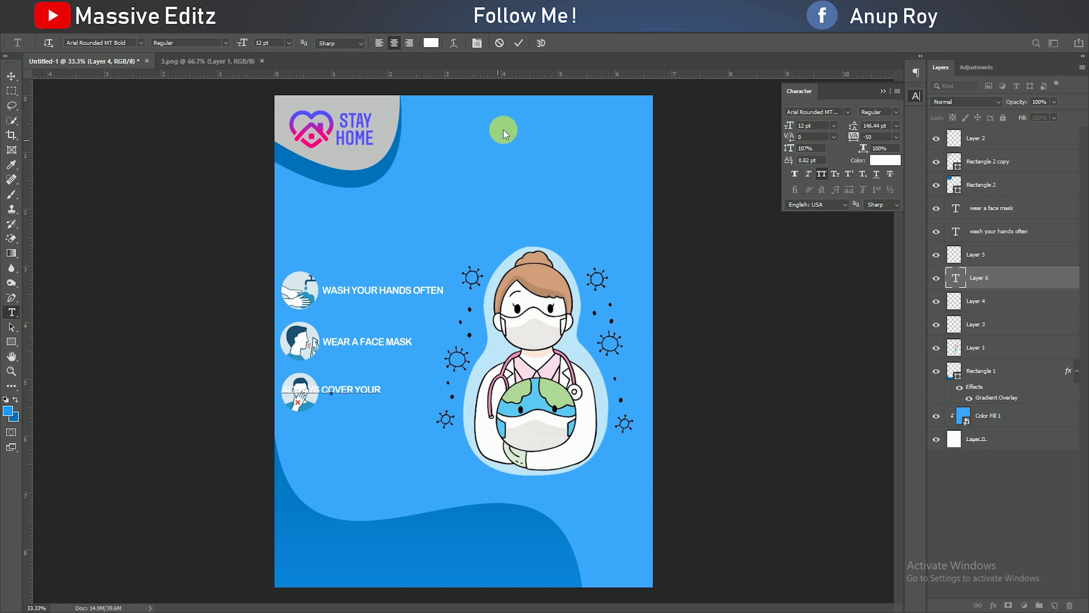
click(522, 43)
click(11, 77)
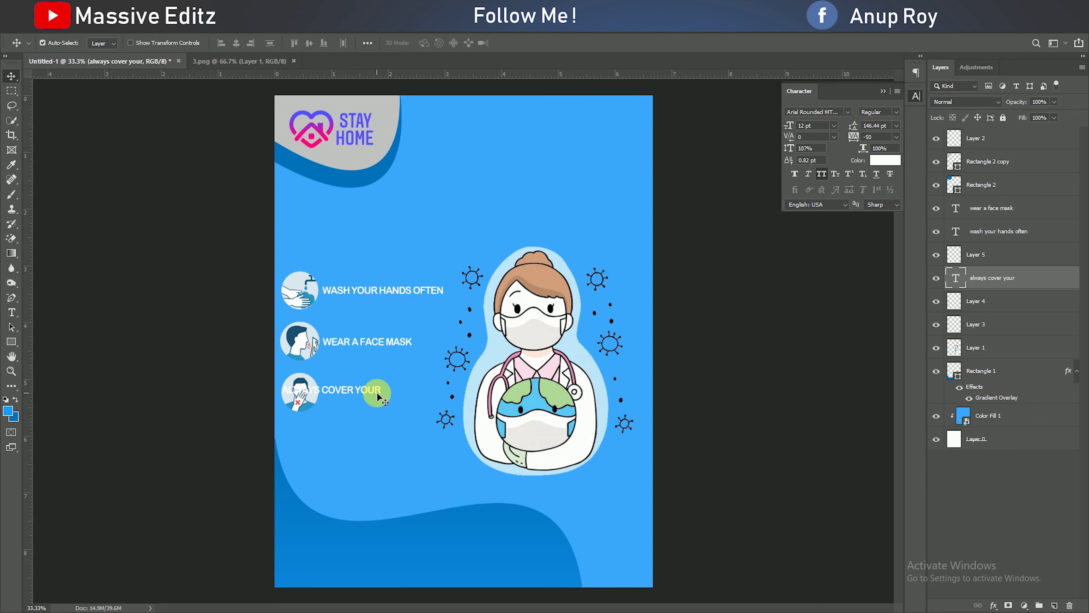
mouse_move(378, 391)
mouse_down()
mouse_move(419, 397)
mouse_move(380, 395)
mouse_up()
Add a COUGH OR SNEEZ second line beneath it and align all tip captions evenly
click(12, 312)
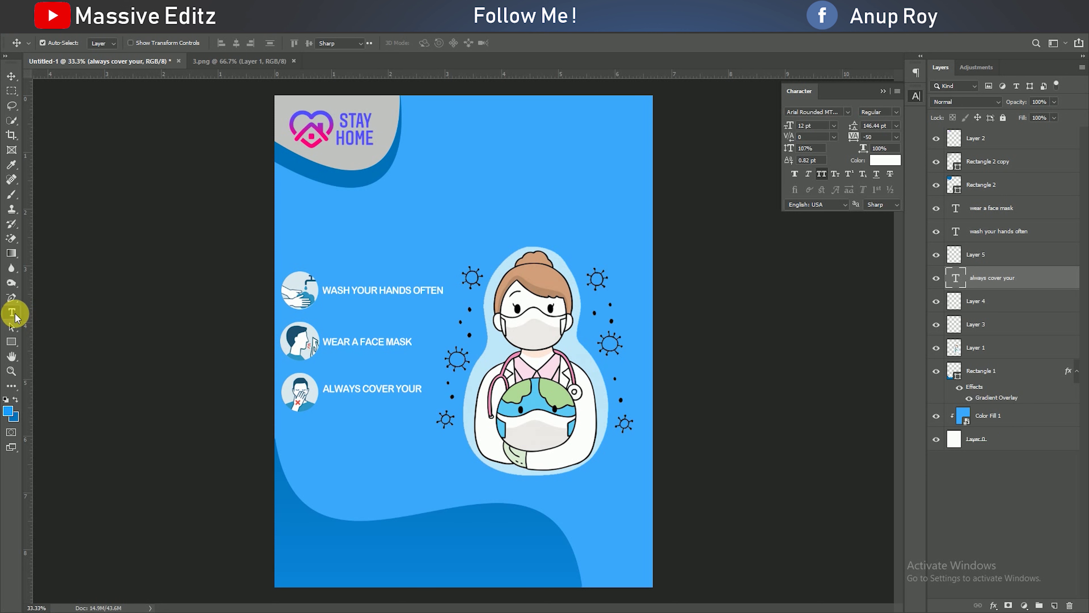
click(354, 428)
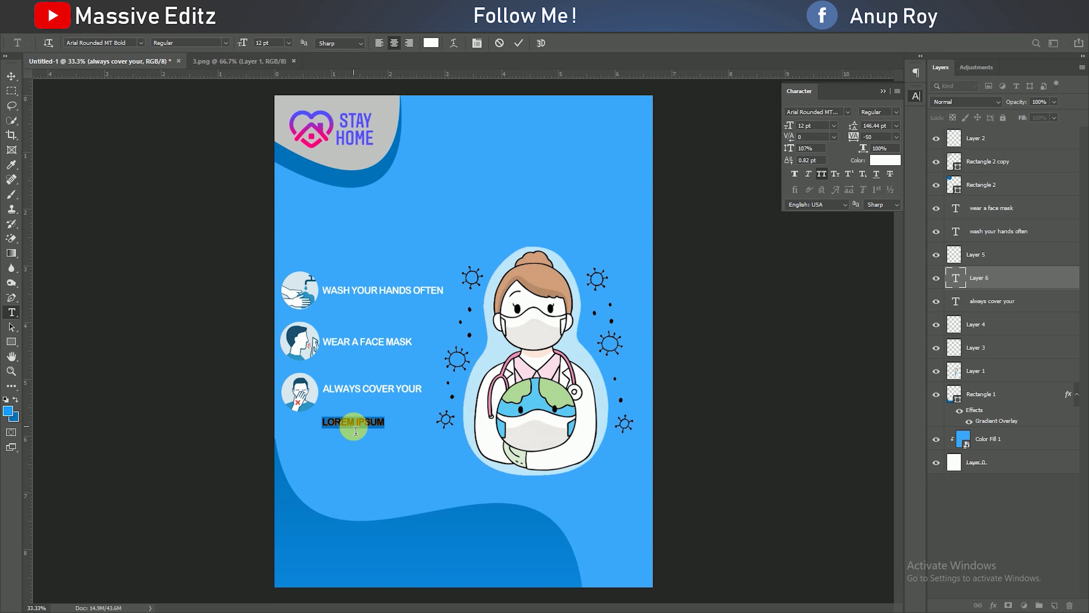
text(COUGH OR SNEEZ)
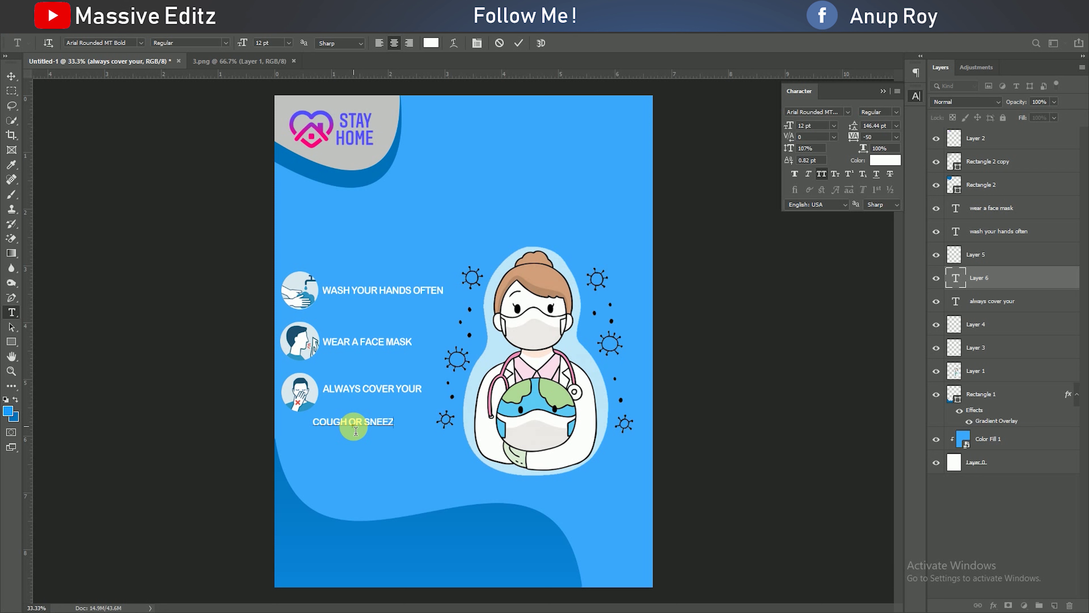
click(519, 43)
click(11, 76)
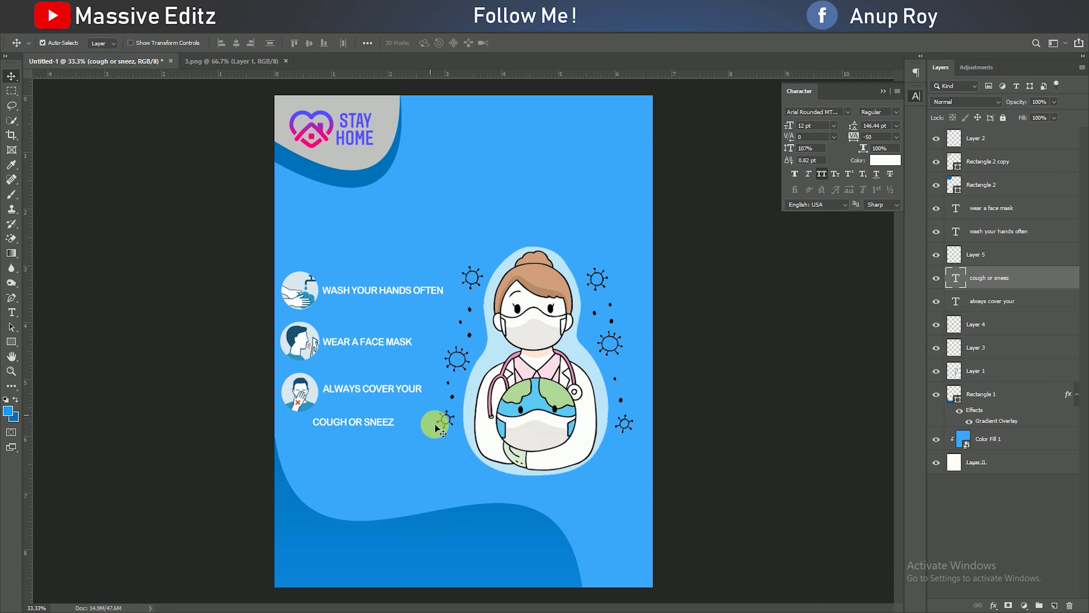
drag(385, 423, 398, 406)
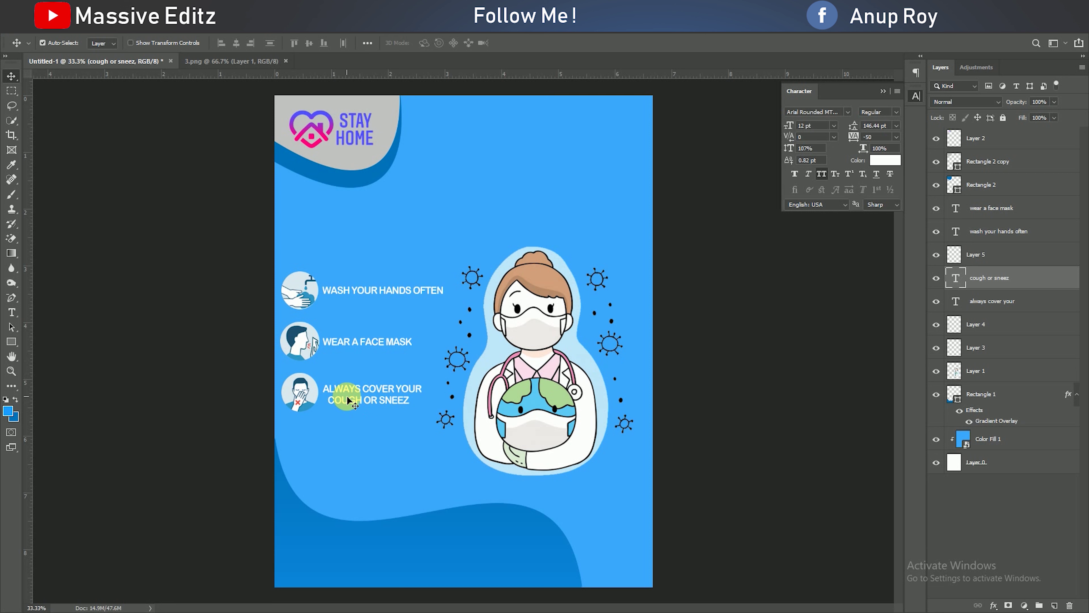
drag(355, 292, 355, 293)
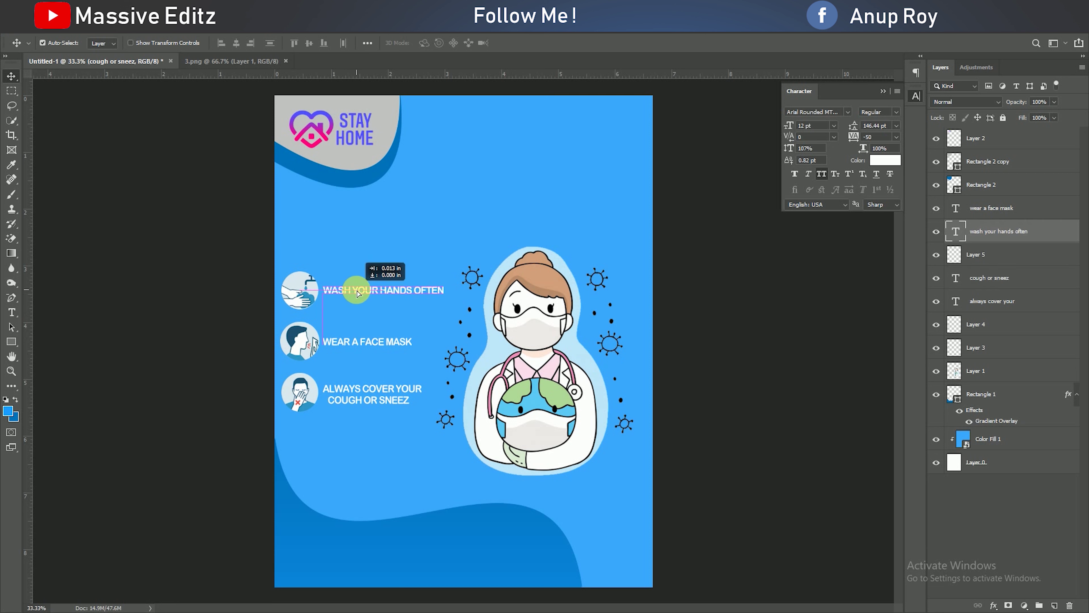
drag(350, 343, 351, 343)
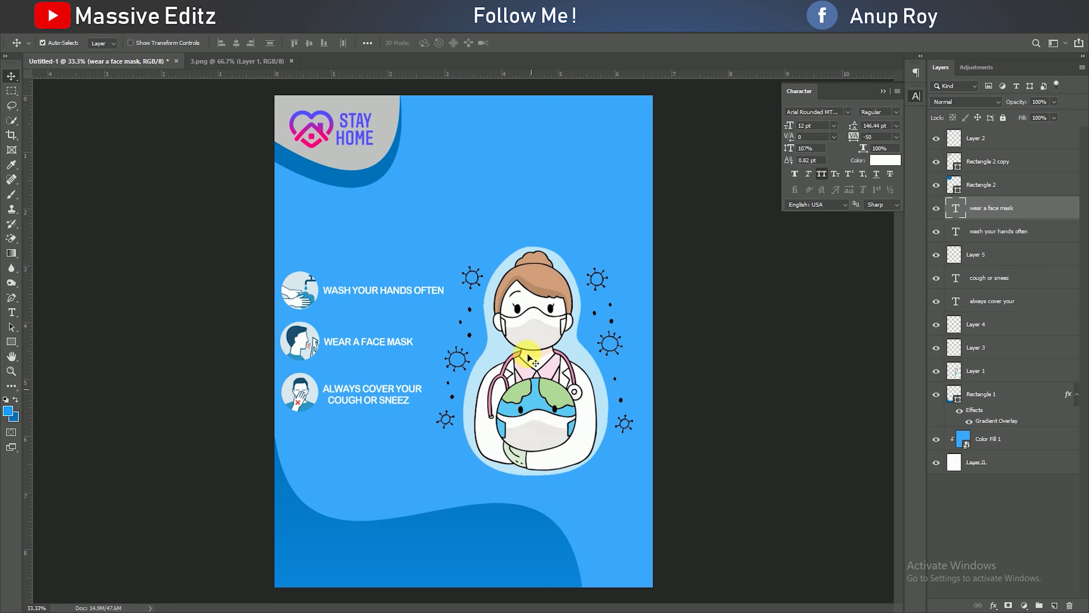
Type 'COVID -' above the tips in 56 pt Berlin Sans FB Demi
click(11, 312)
click(403, 232)
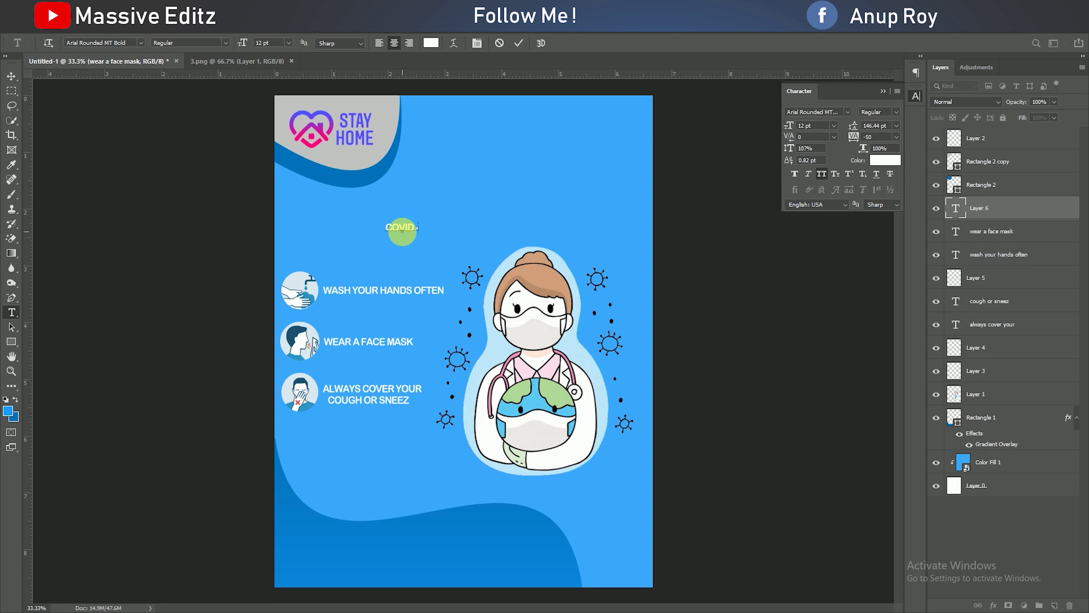
key(ctrl+a)
drag(789, 126, 814, 106)
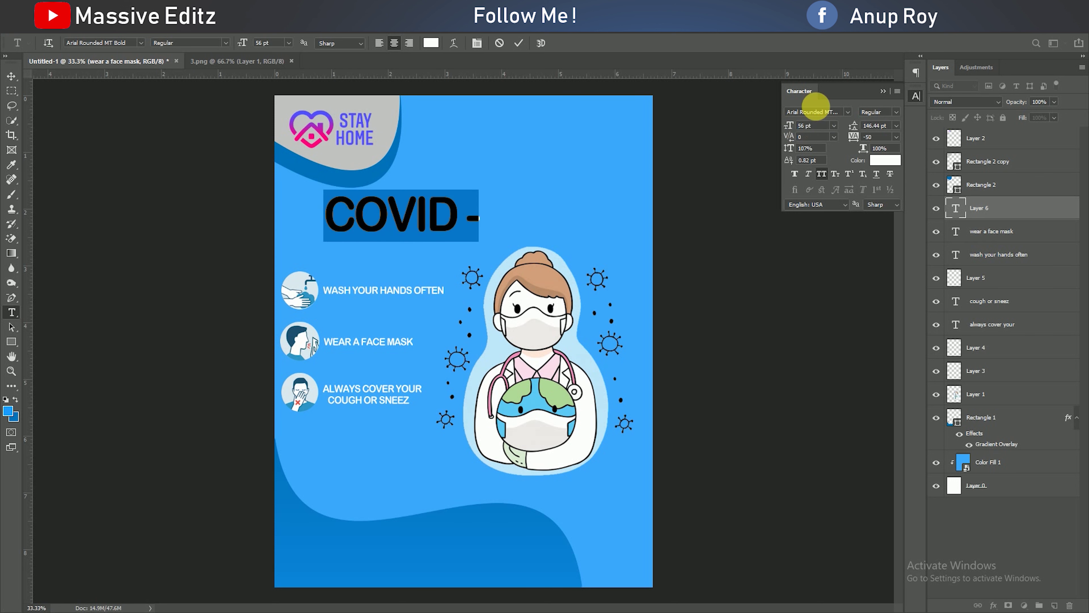
click(847, 111)
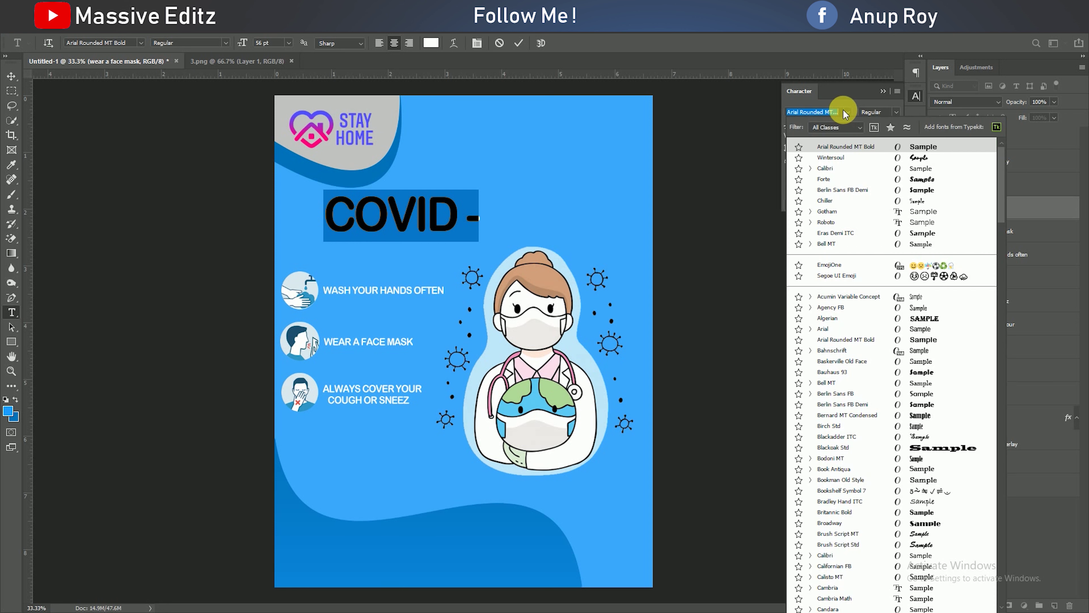
click(886, 195)
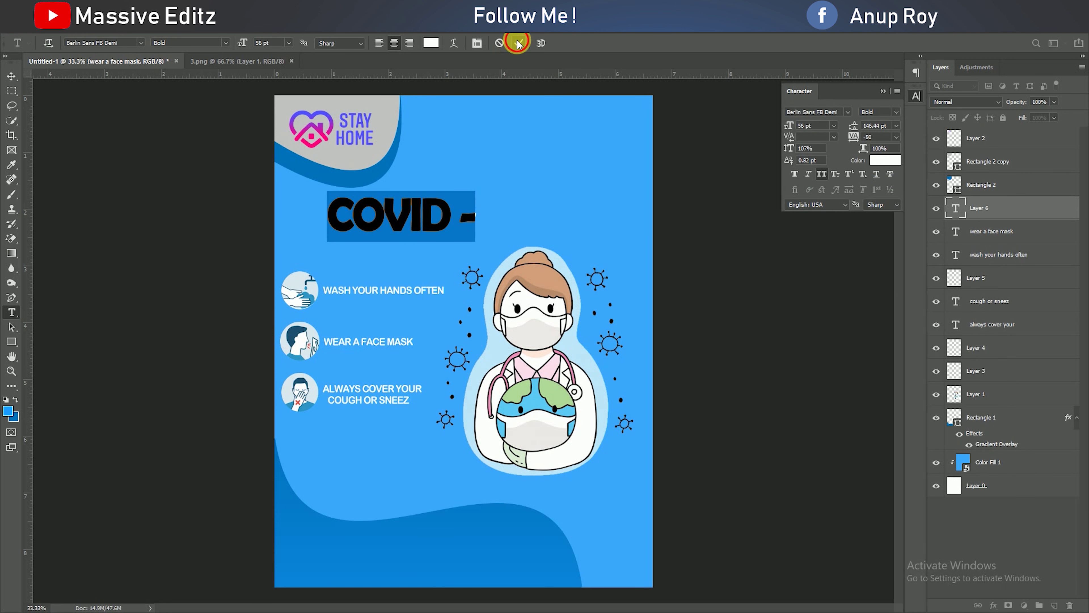
click(536, 140)
Create a separate '19' text layer and place it beside 'COVID -'
click(532, 202)
text(19)
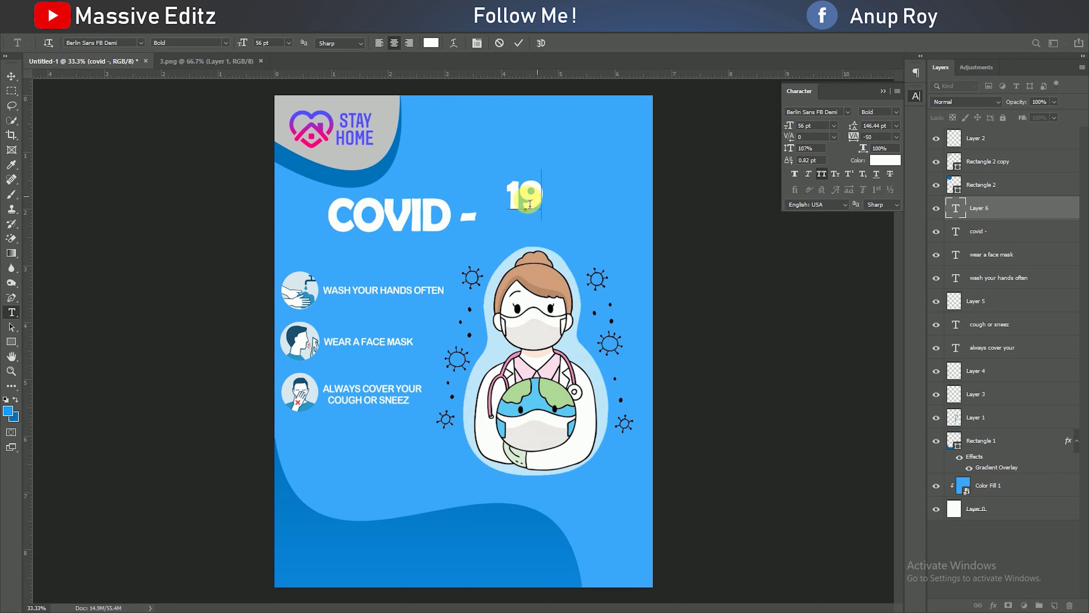
drag(530, 204, 499, 202)
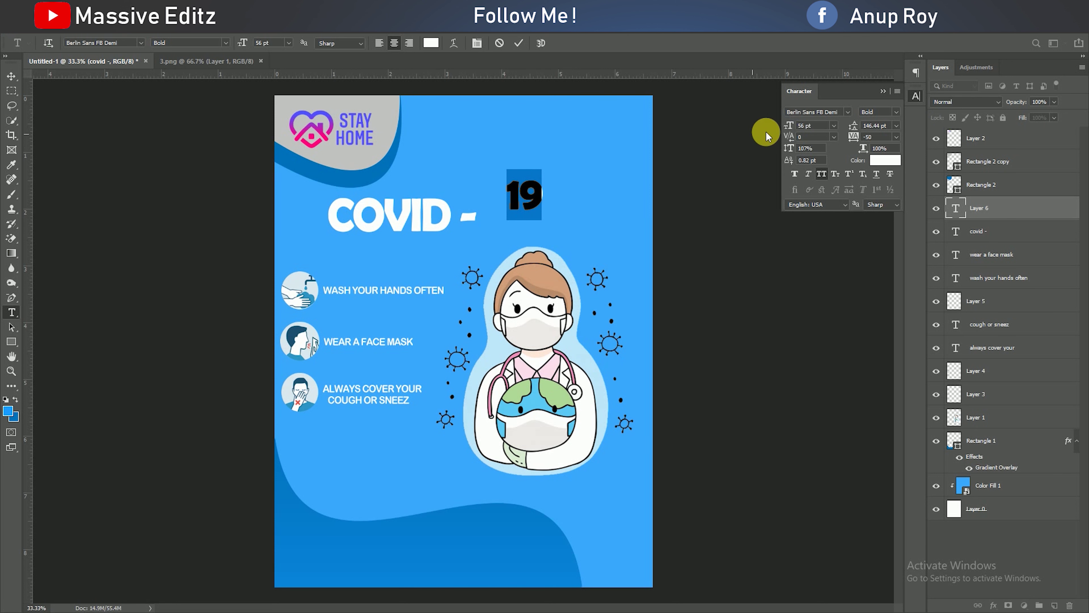
click(519, 43)
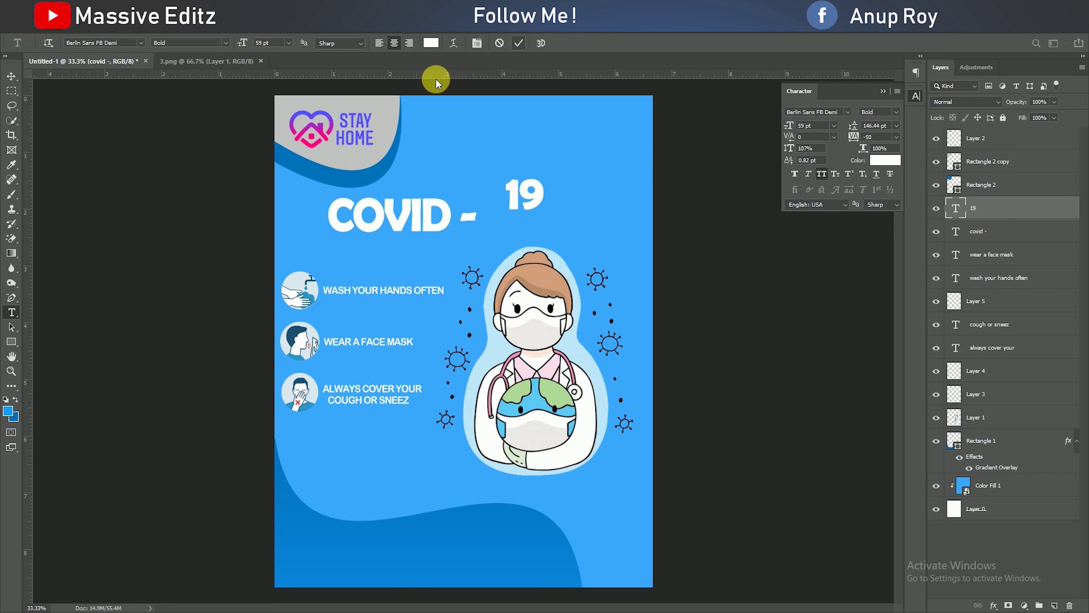
click(11, 76)
drag(524, 195, 512, 217)
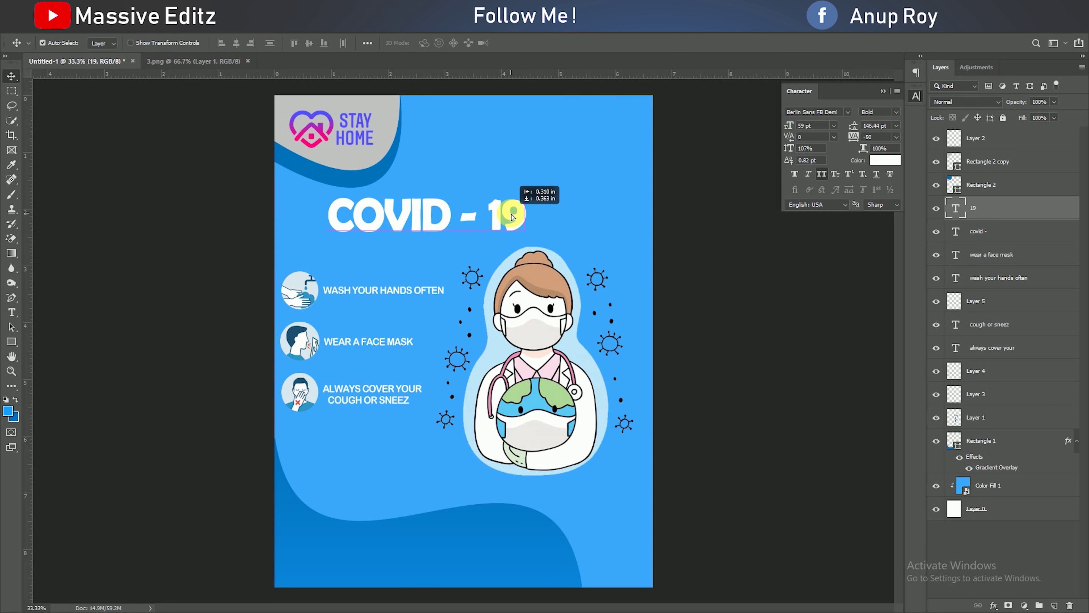
Enlarge the '19' to match the title and align it with 'COVID -'
click(11, 312)
click(514, 214)
key(ctrl+a)
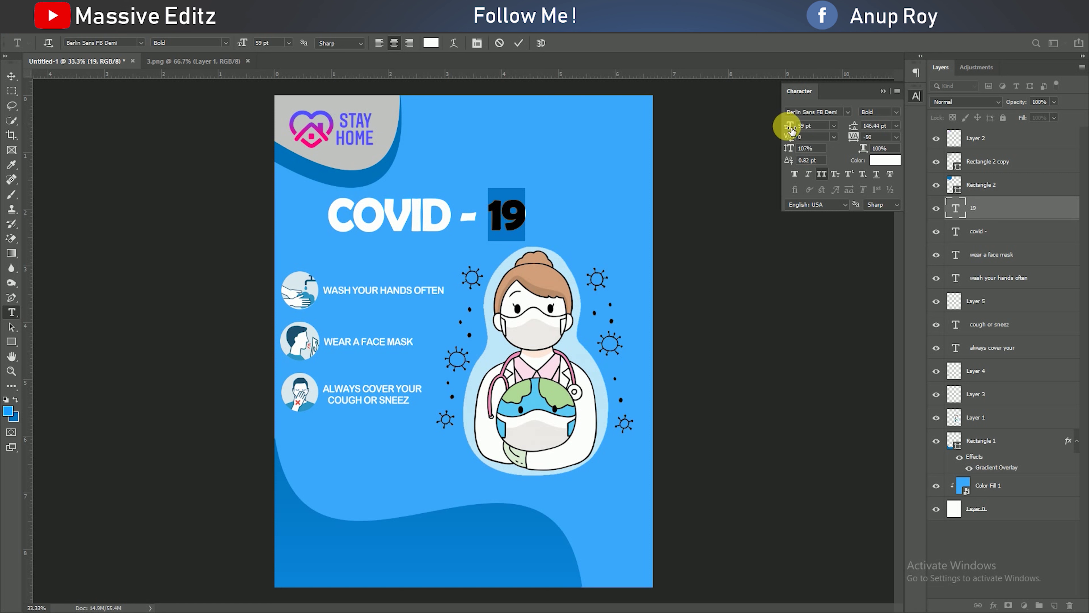
drag(789, 126, 796, 131)
click(519, 43)
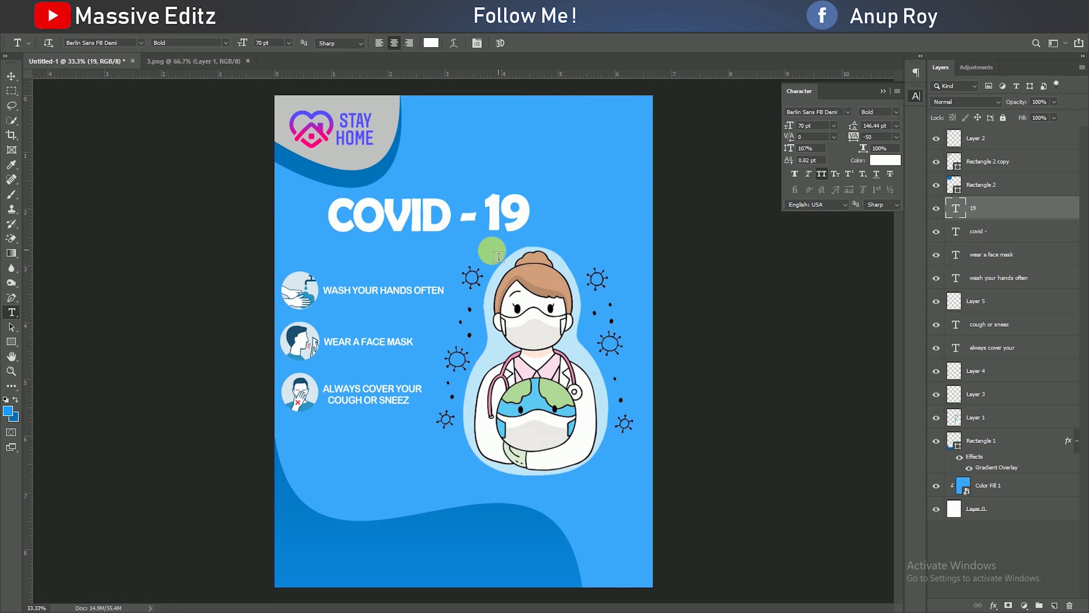
click(11, 76)
drag(521, 214, 519, 215)
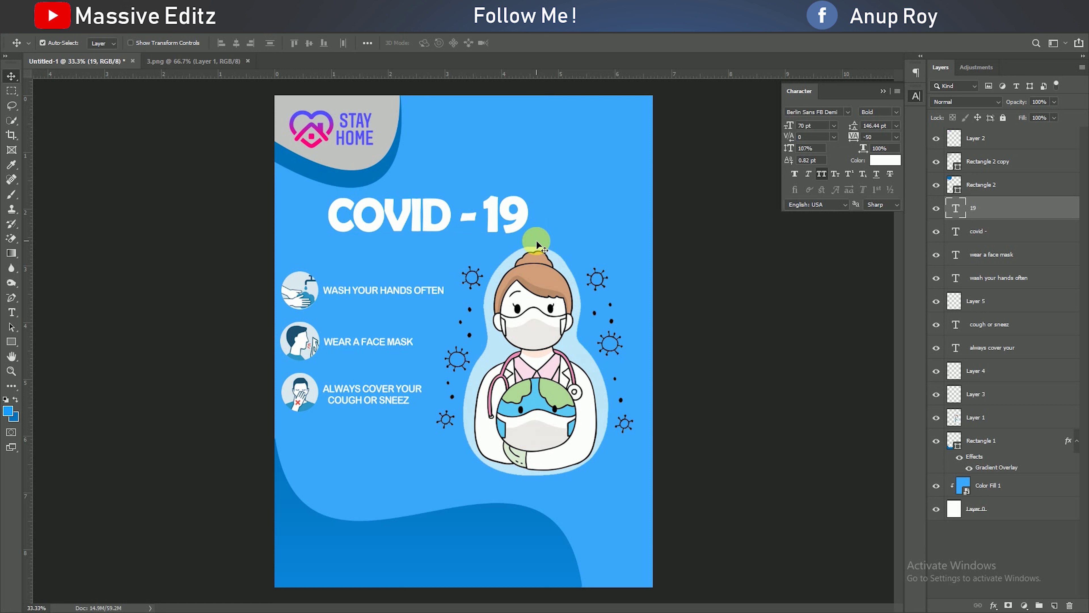
Centre the combined COVID - 19 title horizontally on the poster
ctrl+click(1015, 226)
drag(521, 215, 555, 219)
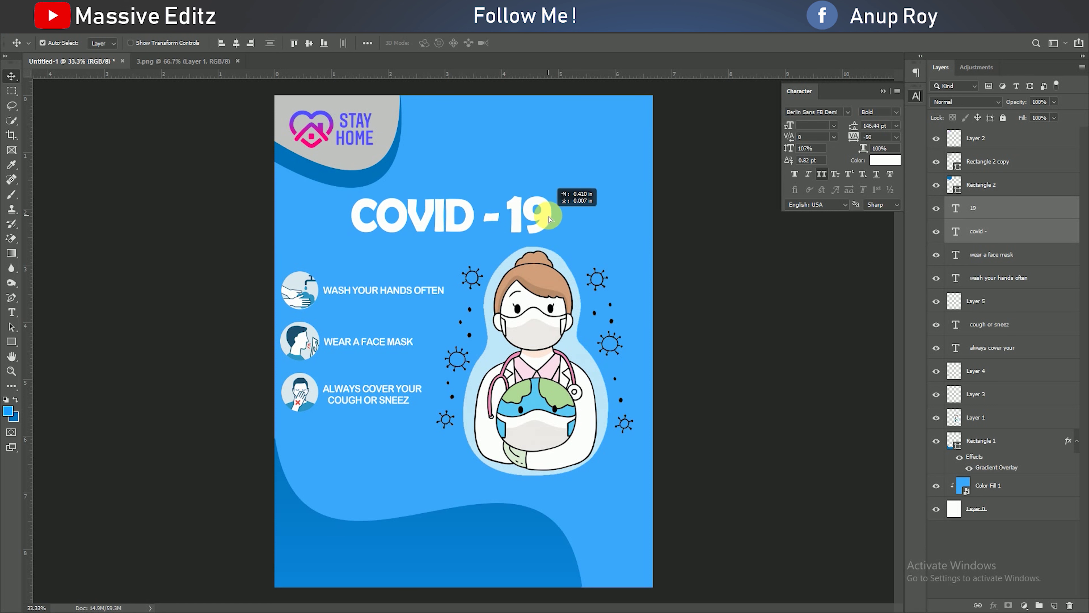
click(997, 228)
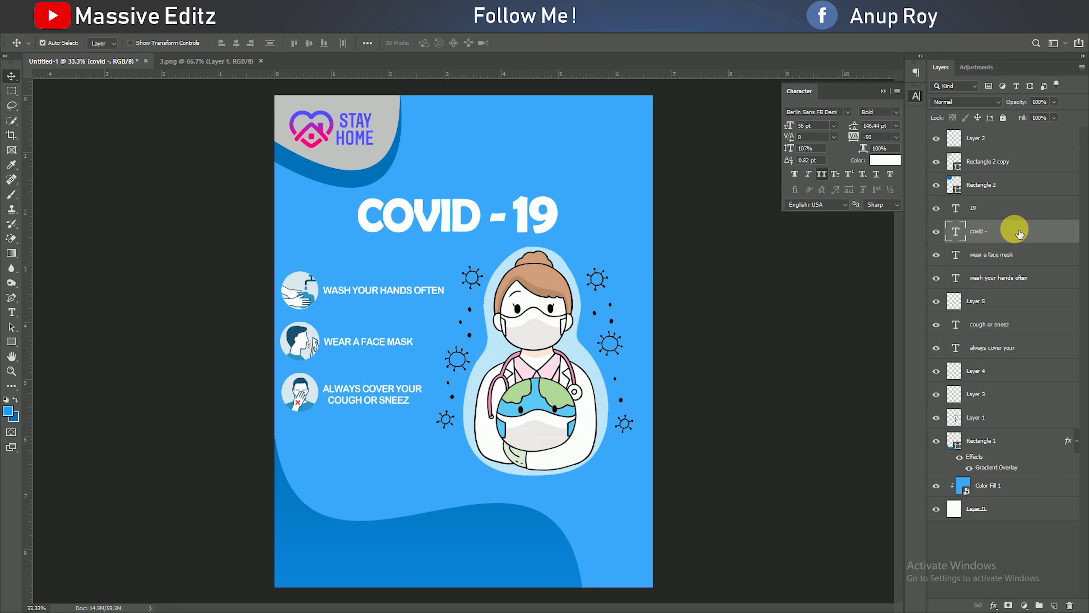
double_click(985, 237)
Apply a Drop Shadow to both the 'COVID -' and '19' layers, with outer glow off
click(639, 314)
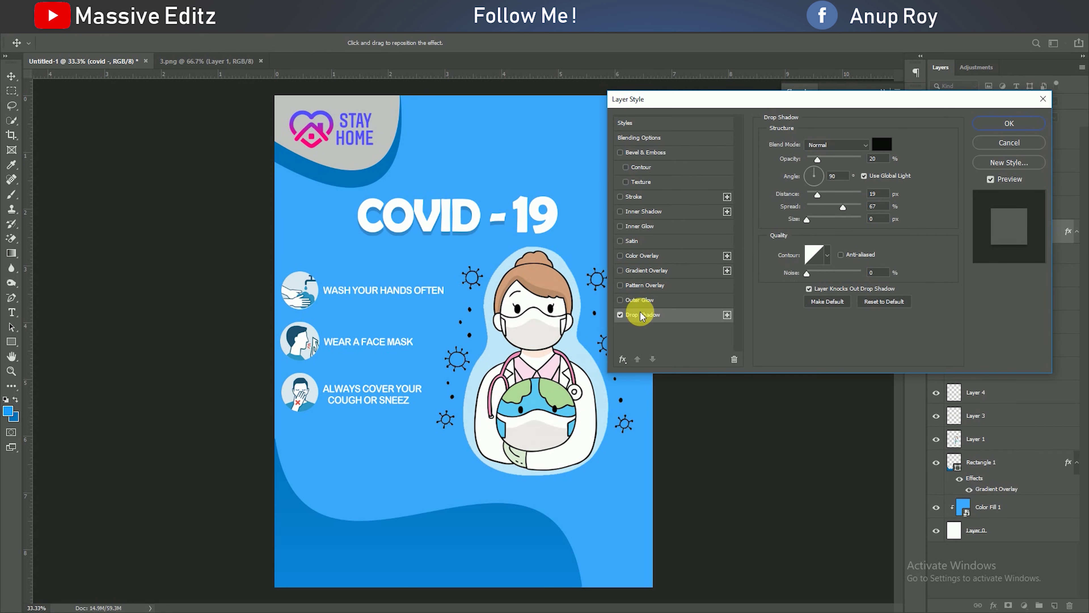
click(1009, 123)
click(998, 210)
double_click(999, 209)
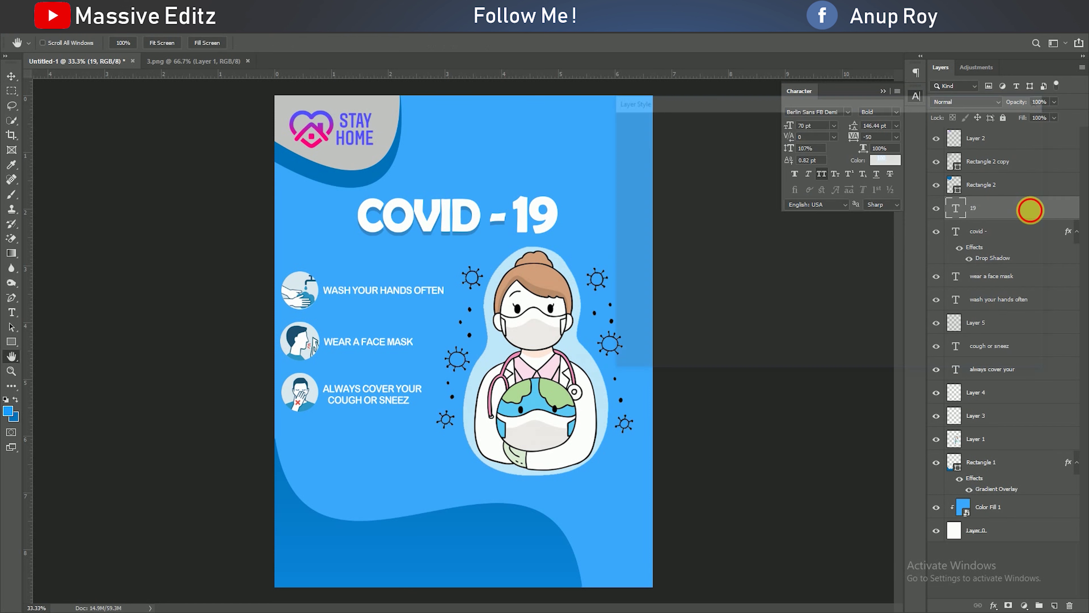
click(639, 300)
click(642, 300)
click(1022, 127)
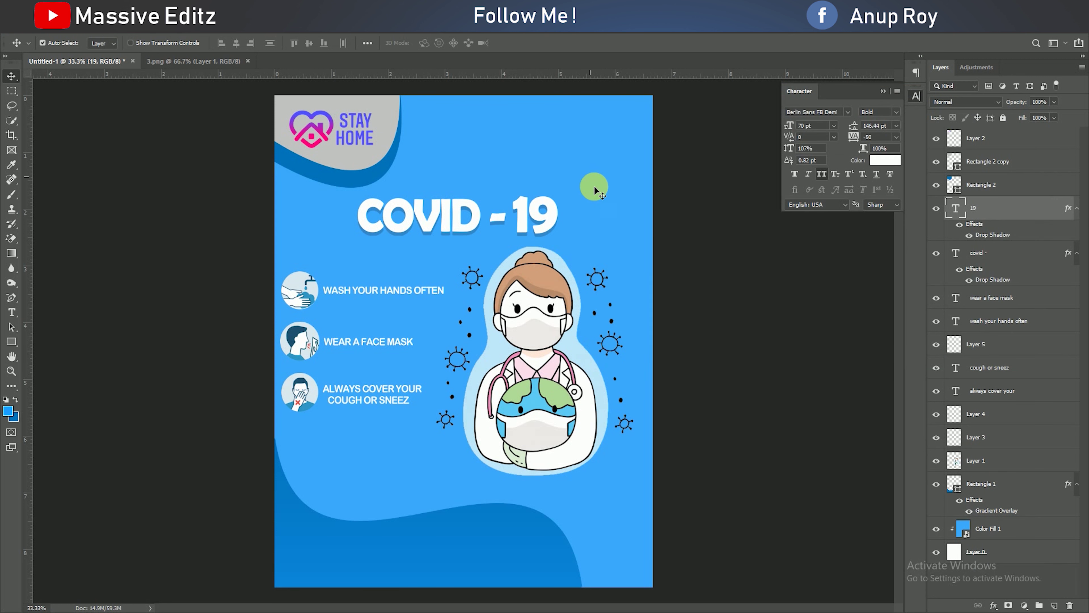
Scale both title layers up together by about 121%
ctrl+click(994, 259)
key(ctrl+t)
mouse_move(557, 194)
mouse_down()
mouse_move(613, 187)
mouse_move(575, 211)
mouse_up()
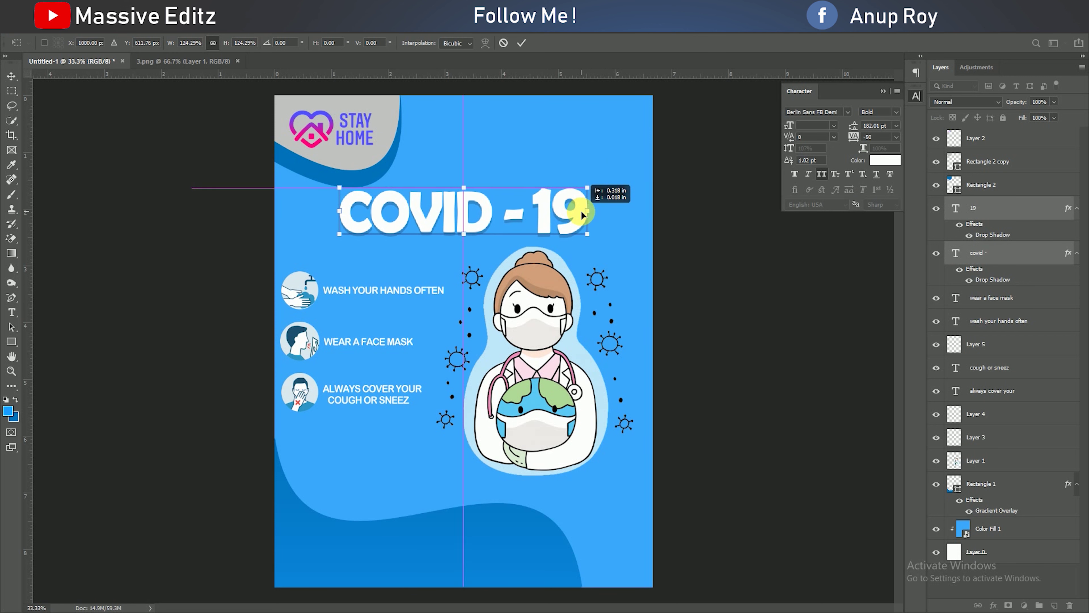
click(521, 43)
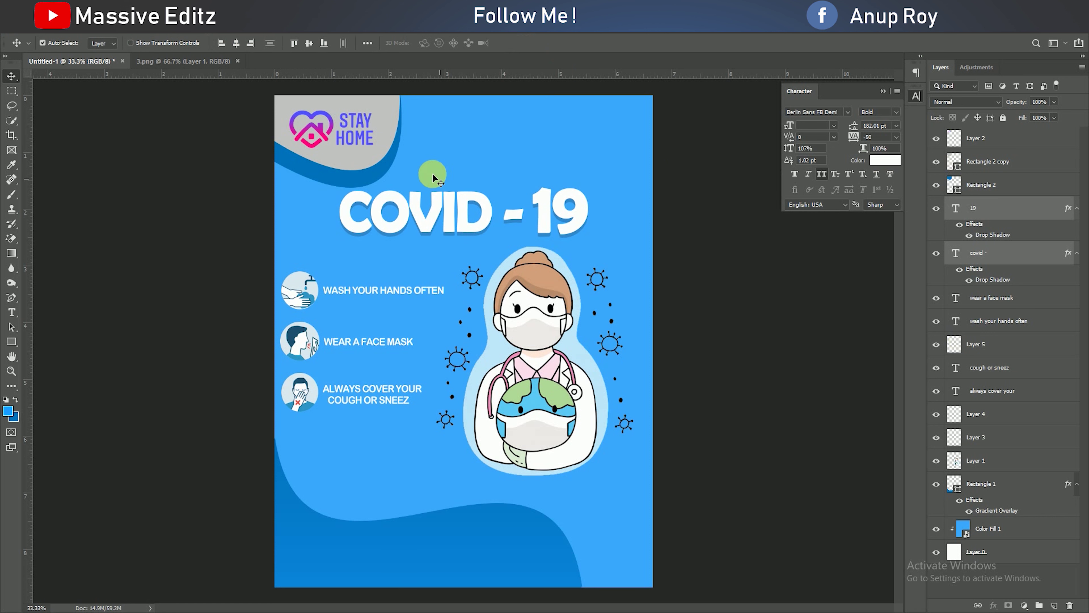
Move the Stay Home badge up-left into the corner and shift the title down slightly
click(434, 178)
shift+click(979, 184)
drag(373, 159, 363, 153)
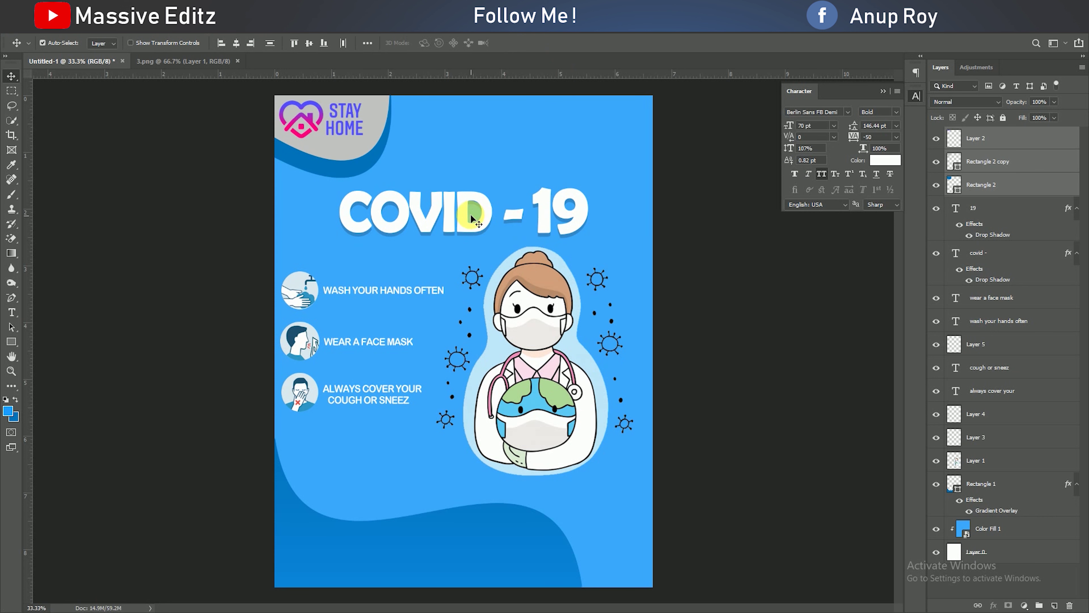
click(486, 219)
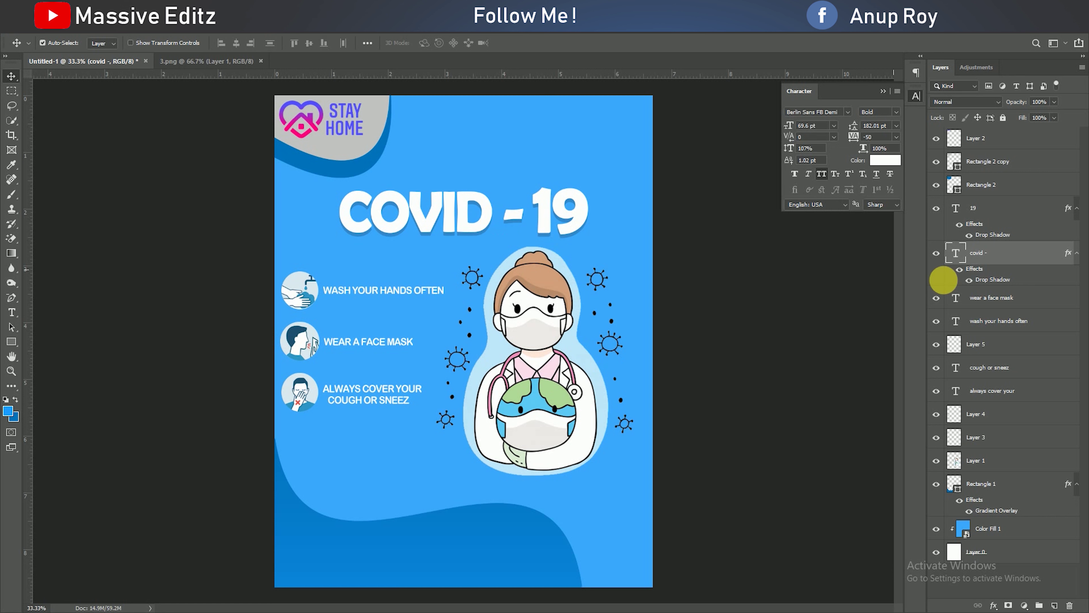
ctrl+click(1009, 214)
drag(576, 214, 579, 214)
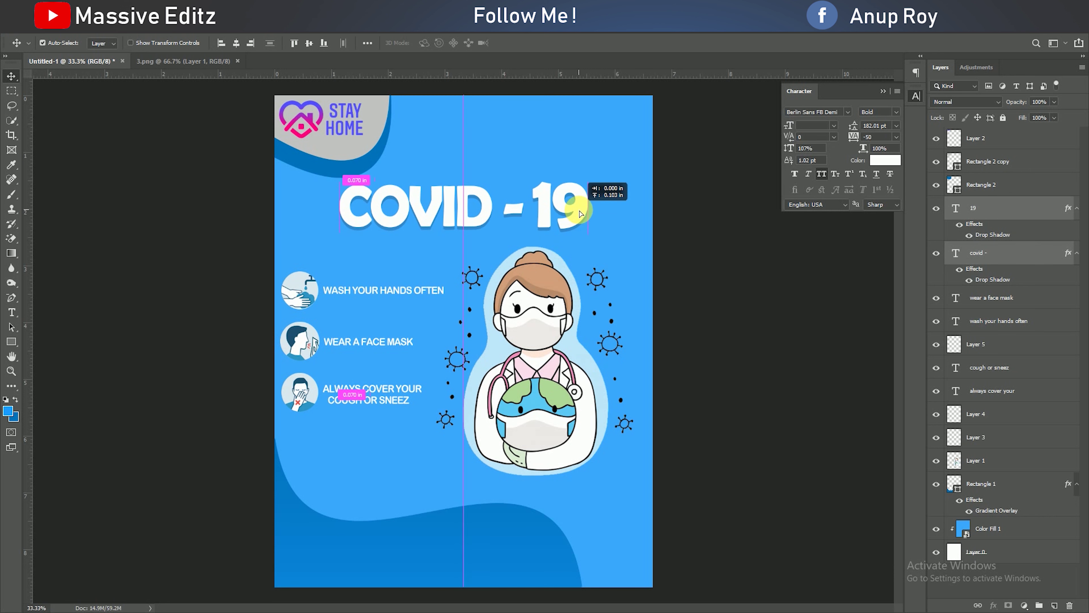
Draw a slanted four-point banner path on Layer 2 above the COVID - 19 title with the Pen Tool
click(12, 343)
right_click(11, 297)
click(65, 340)
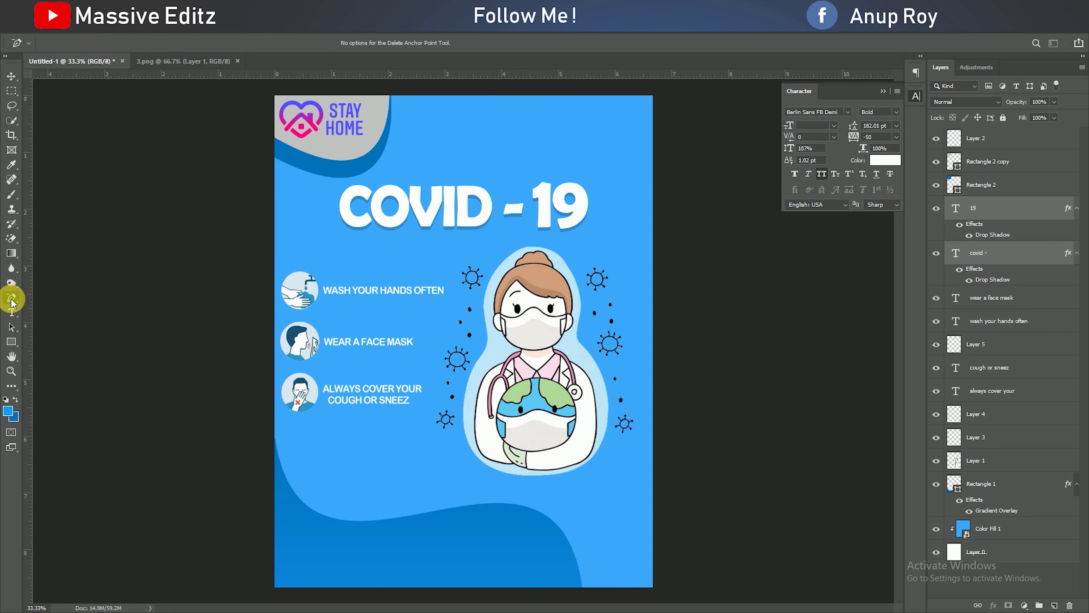
right_click(11, 300)
click(65, 296)
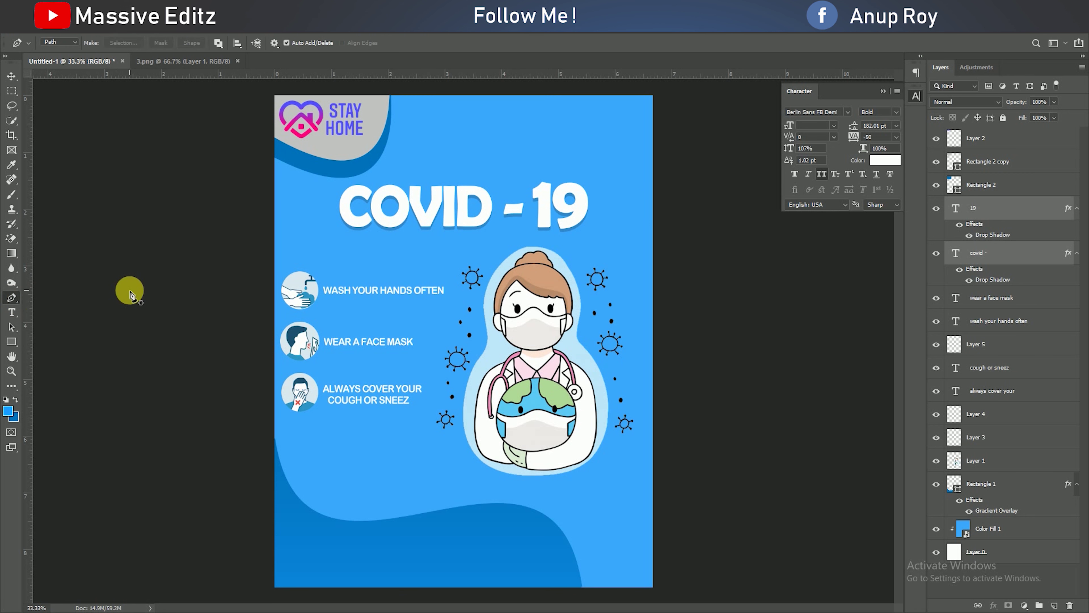
click(1028, 139)
click(447, 125)
click(447, 156)
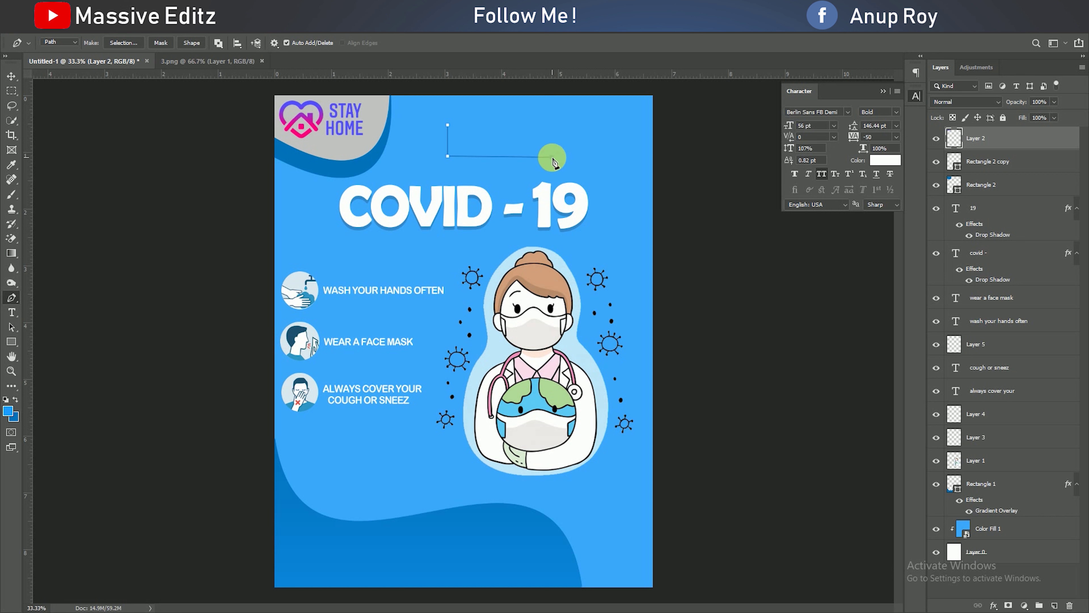
click(552, 138)
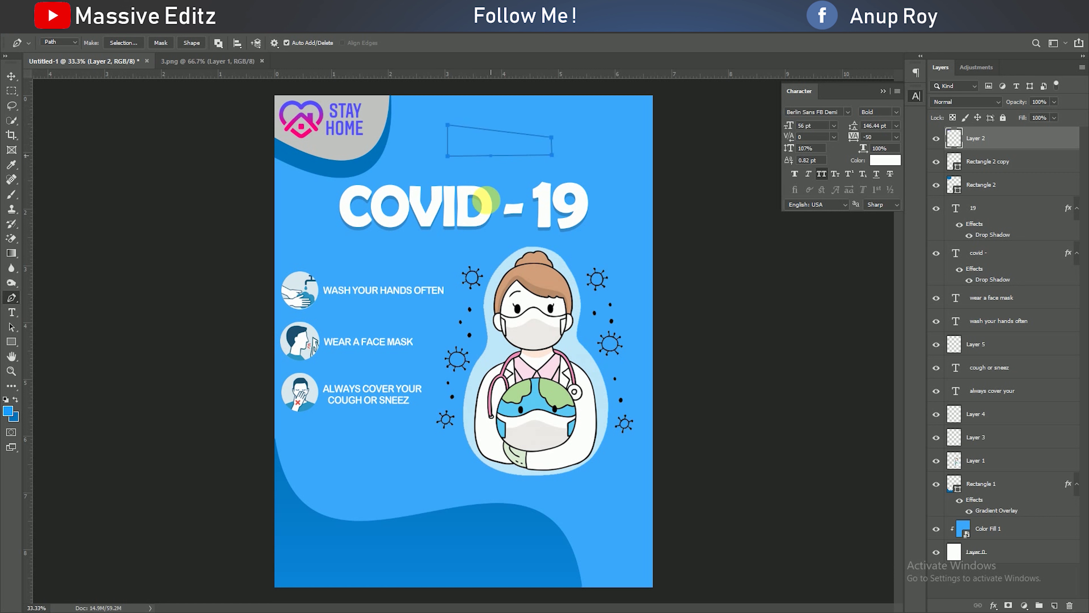
Turn the path into a selection, brush-fill it dark blue on a new layer, and deselect
right_click(501, 142)
click(560, 189)
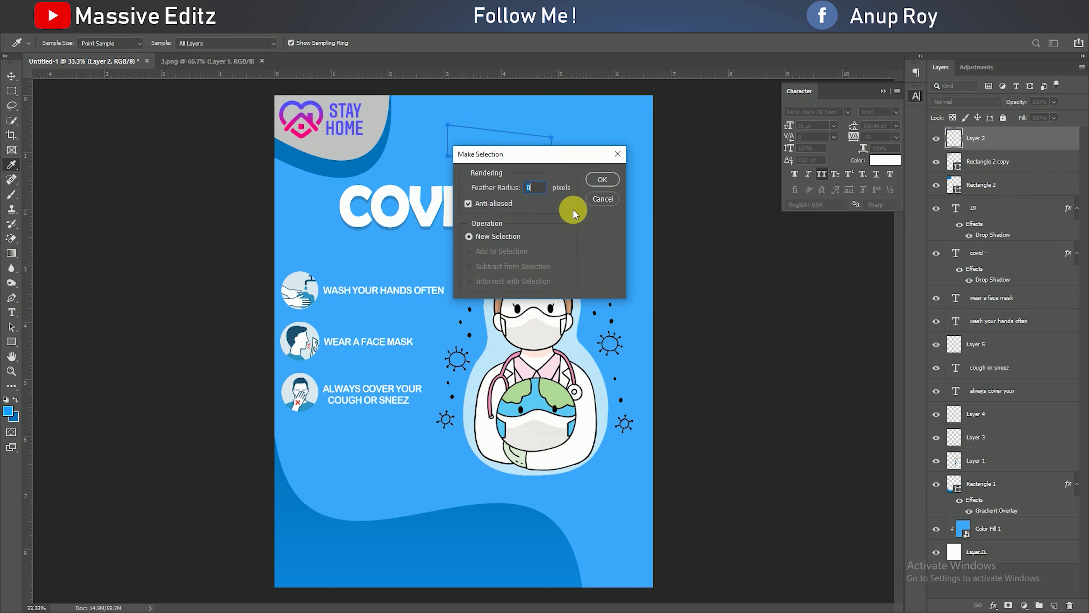
click(596, 179)
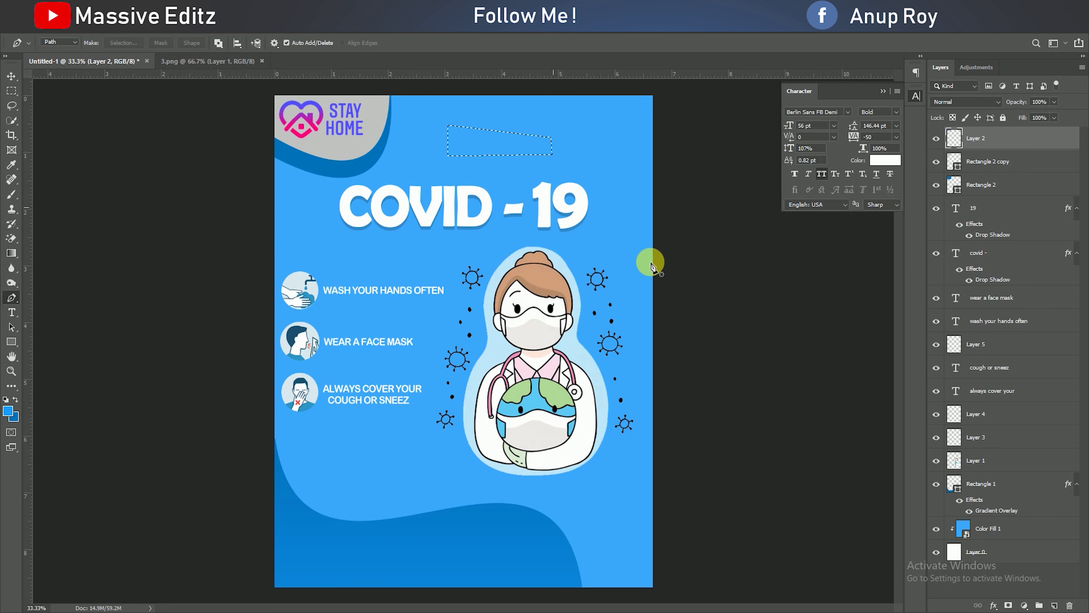
click(1054, 605)
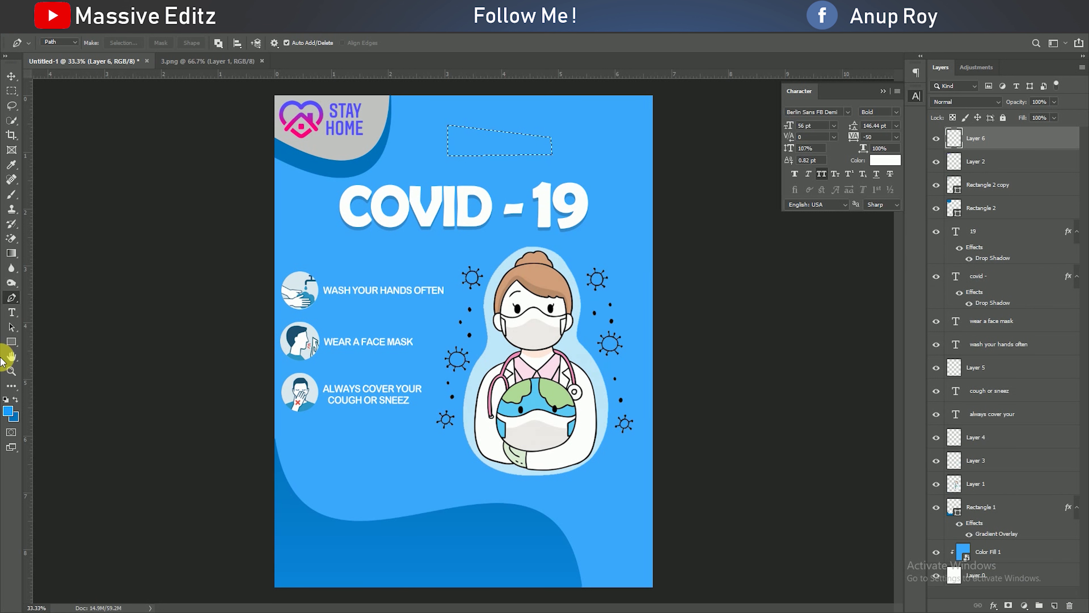
click(13, 202)
drag(452, 257, 452, 218)
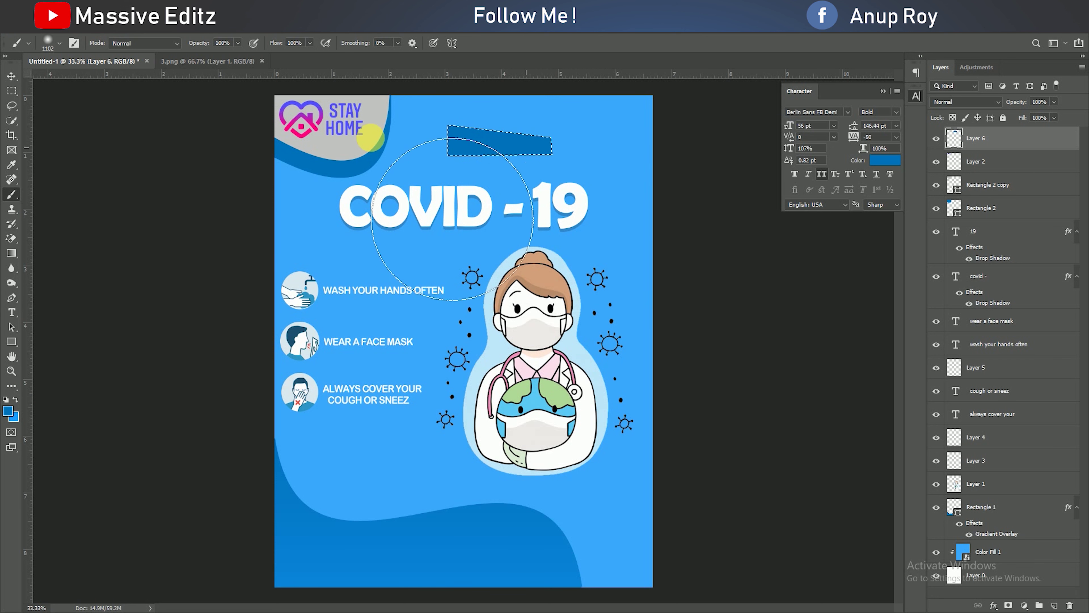
click(11, 76)
key(ctrl+d)
click(154, 26)
Enlarge the dark blue banner to about 153% and place its layer just under the 'covid -' text
click(426, 128)
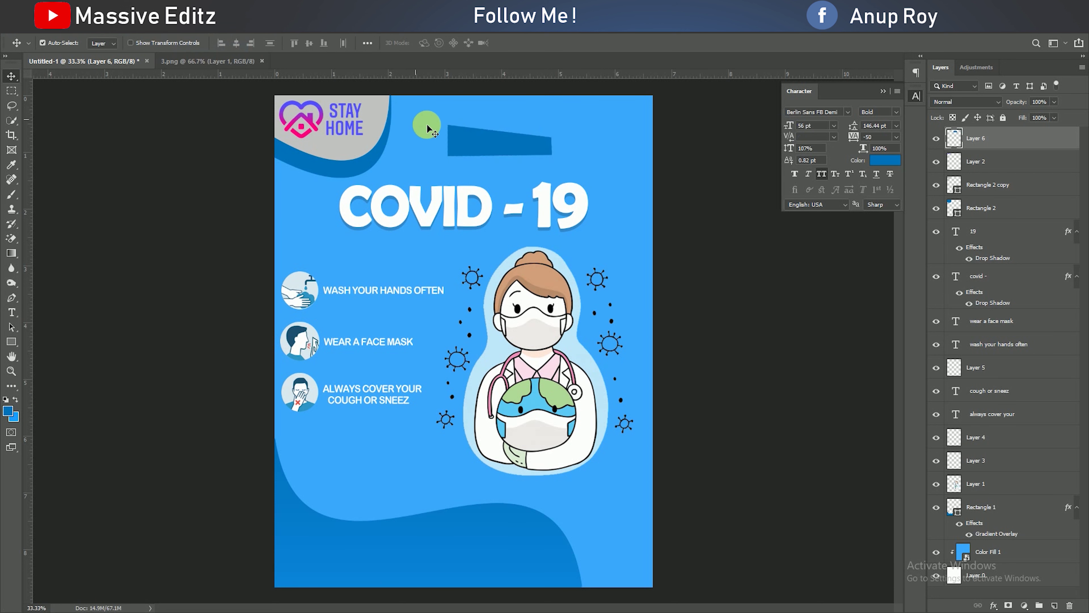
drag(498, 142, 478, 158)
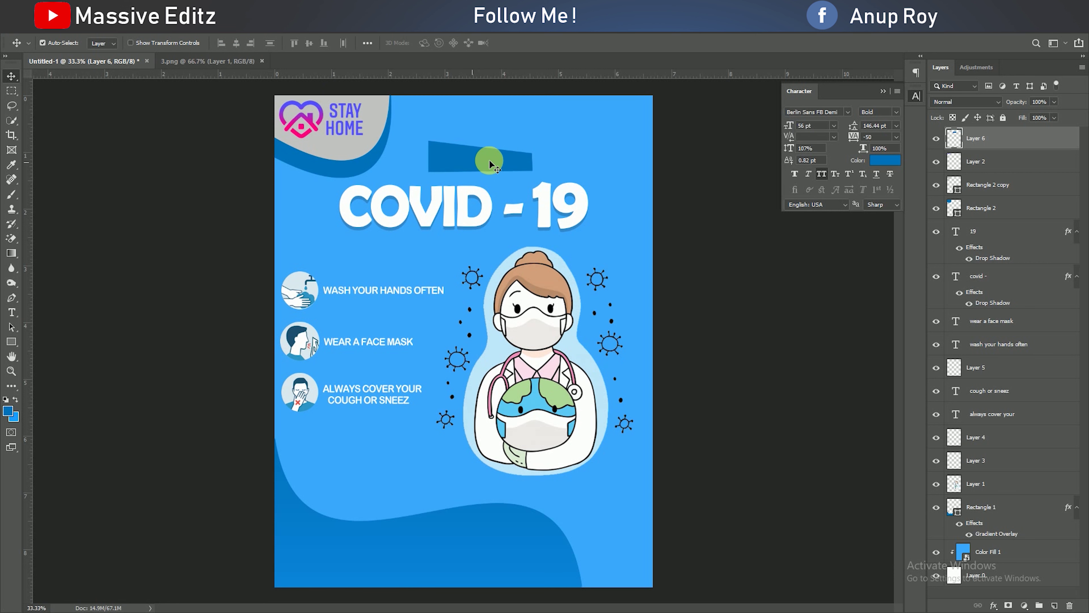
key(ctrl+t)
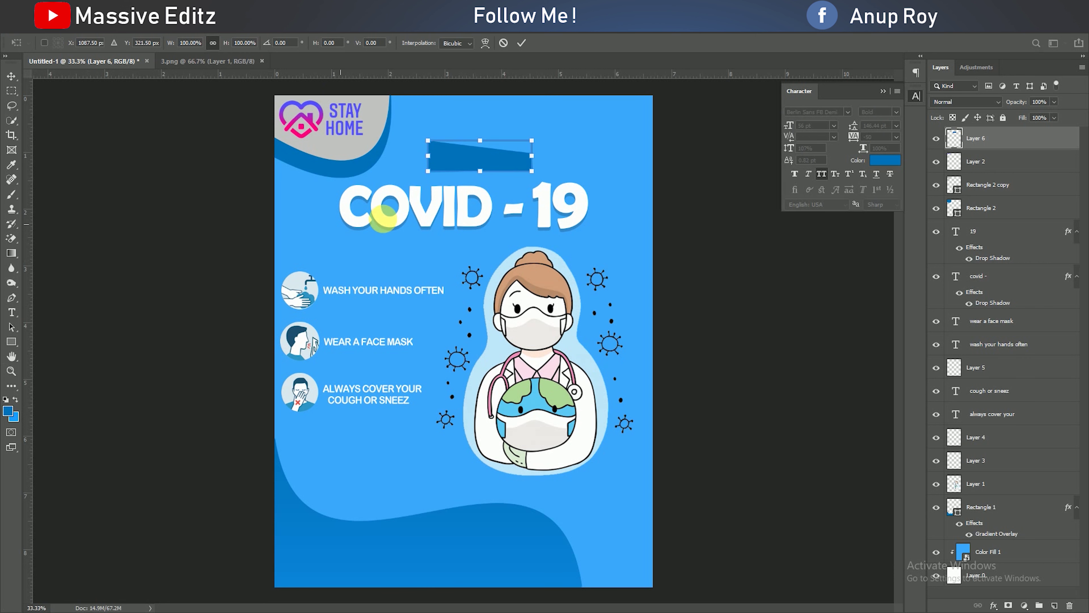
mouse_move(531, 156)
mouse_down()
mouse_move(591, 152)
mouse_move(535, 172)
mouse_move(516, 162)
mouse_up()
click(521, 43)
mouse_move(979, 138)
mouse_down()
mouse_move(994, 171)
mouse_move(1006, 300)
mouse_up()
drag(432, 151, 440, 165)
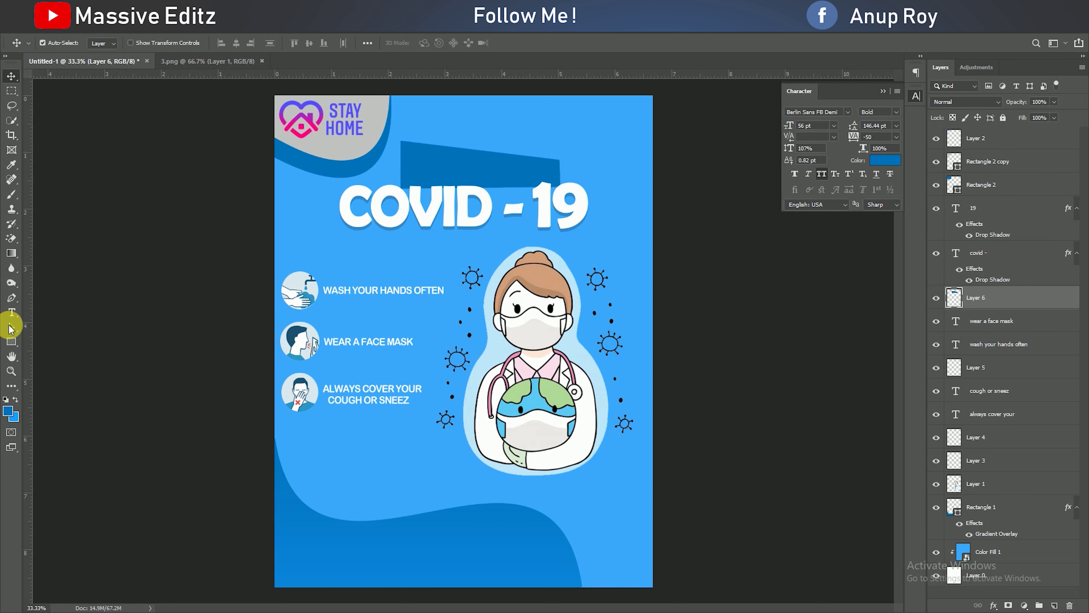
Add a 'Coronavirus' text layer in the Forte font, lowercase with a capital C
click(11, 314)
click(415, 319)
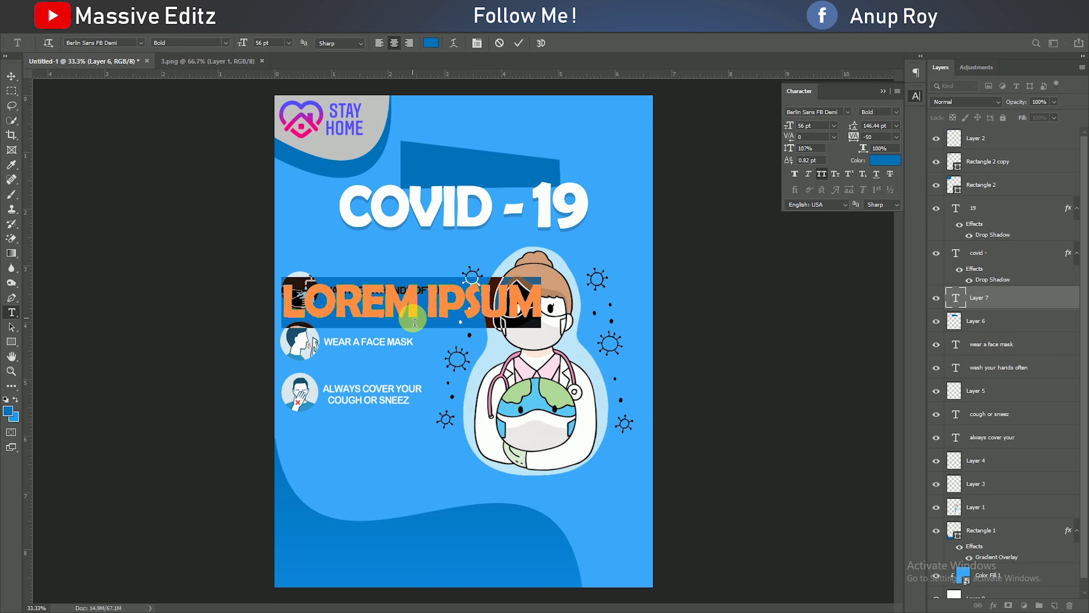
text(CORONAVIRUS)
key(ctrl+a)
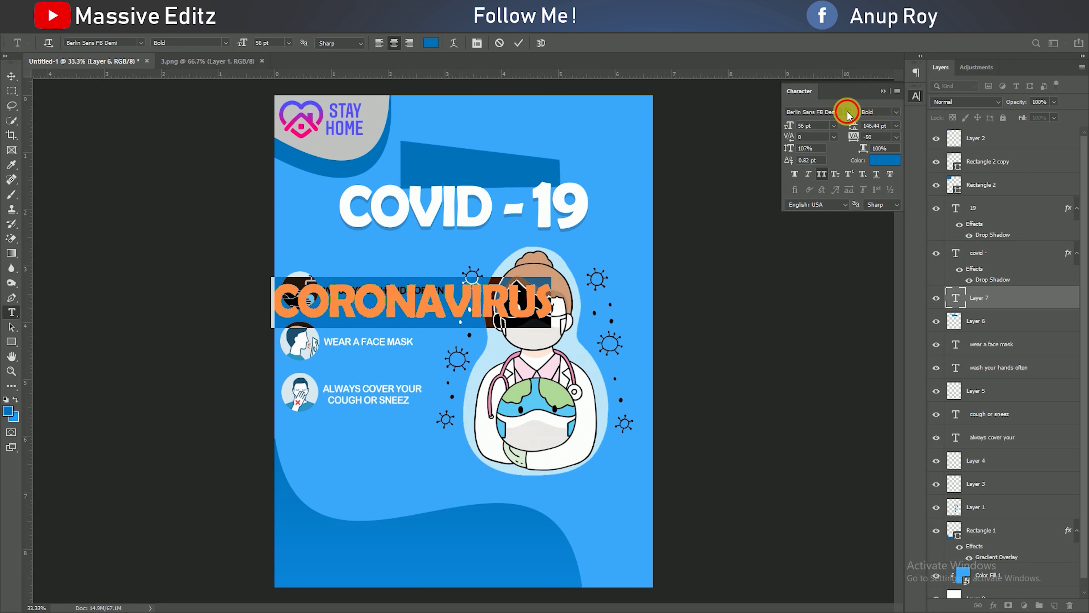
click(847, 112)
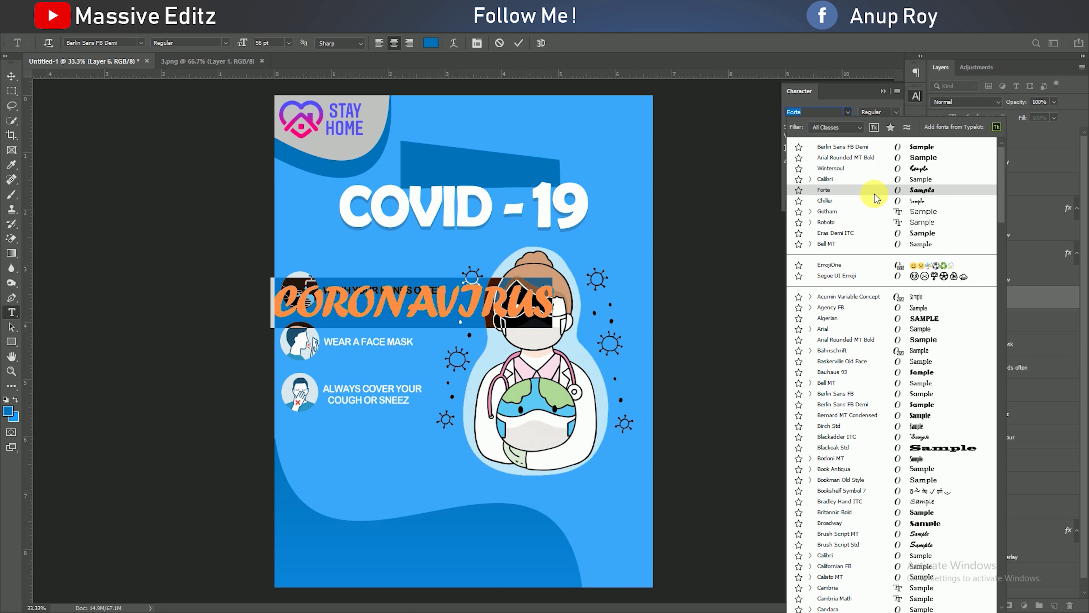
click(875, 195)
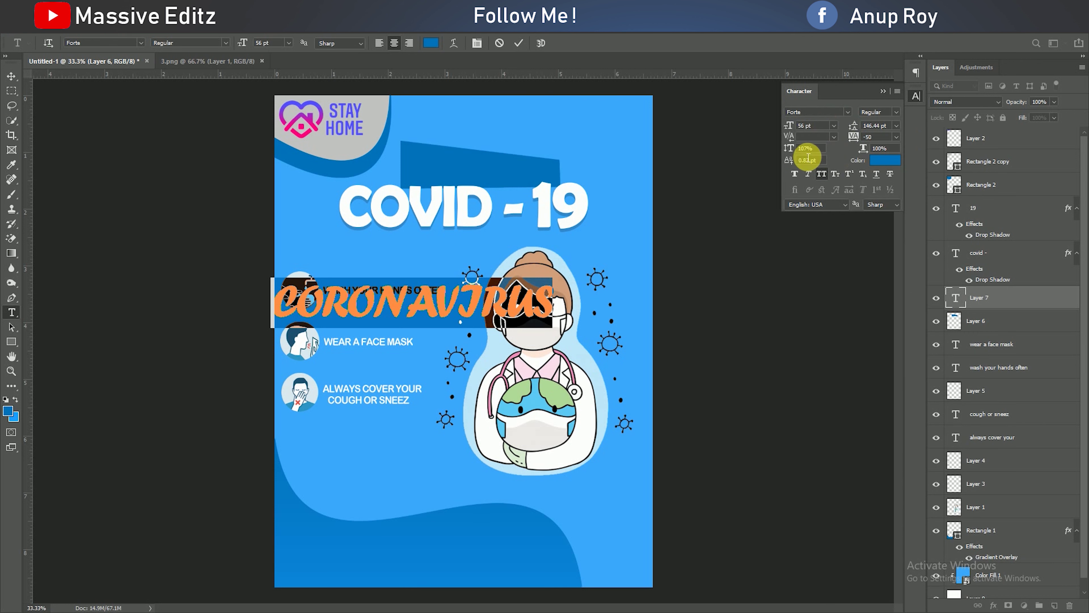
click(822, 174)
click(333, 315)
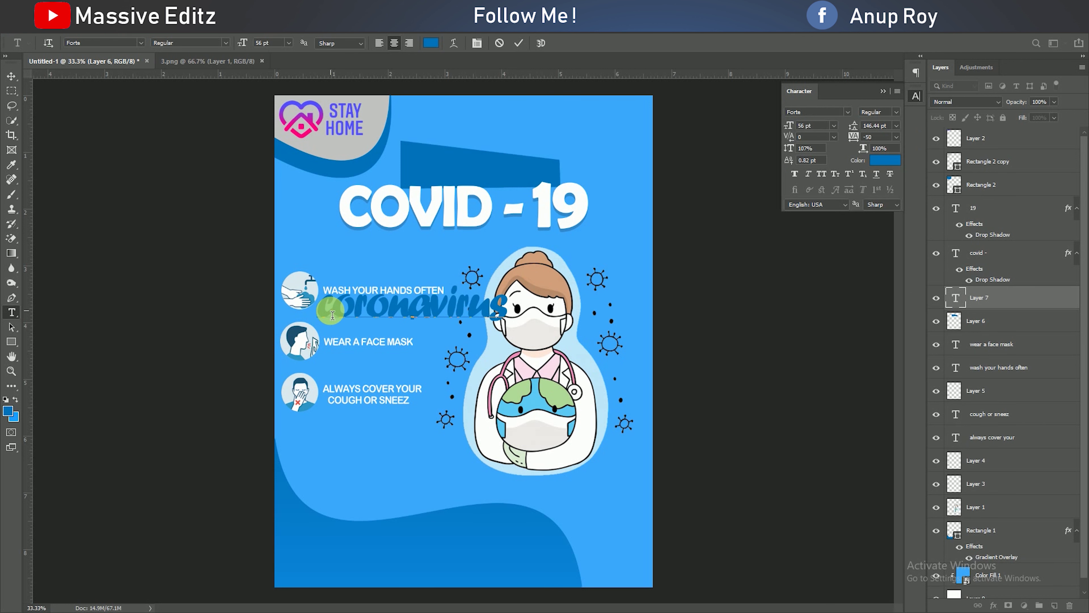
text(C)
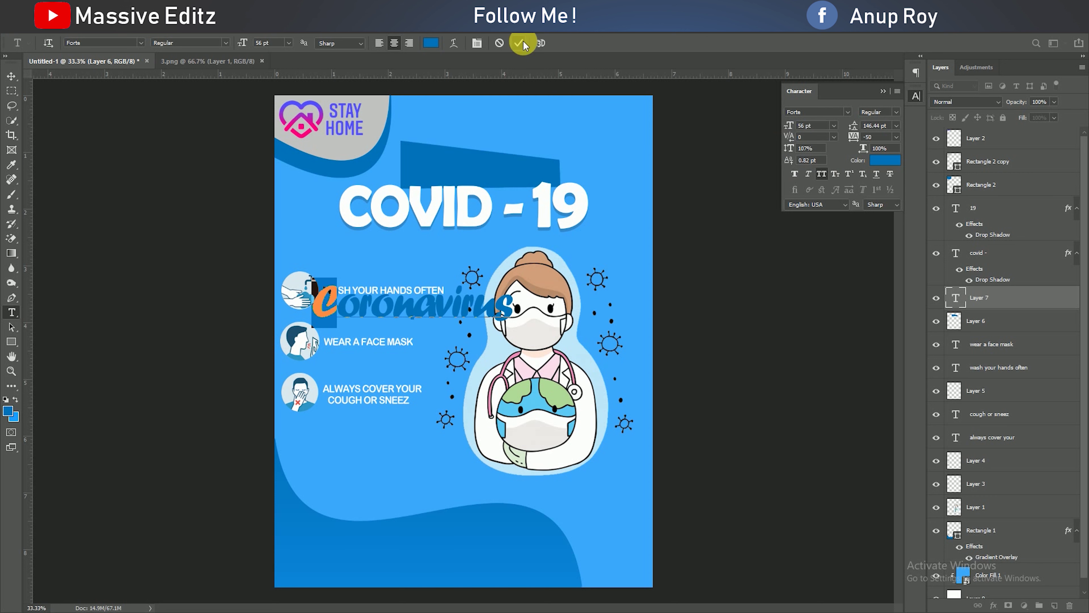
click(518, 43)
Make the Coronavirus text white and 40 pt
drag(521, 316, 296, 310)
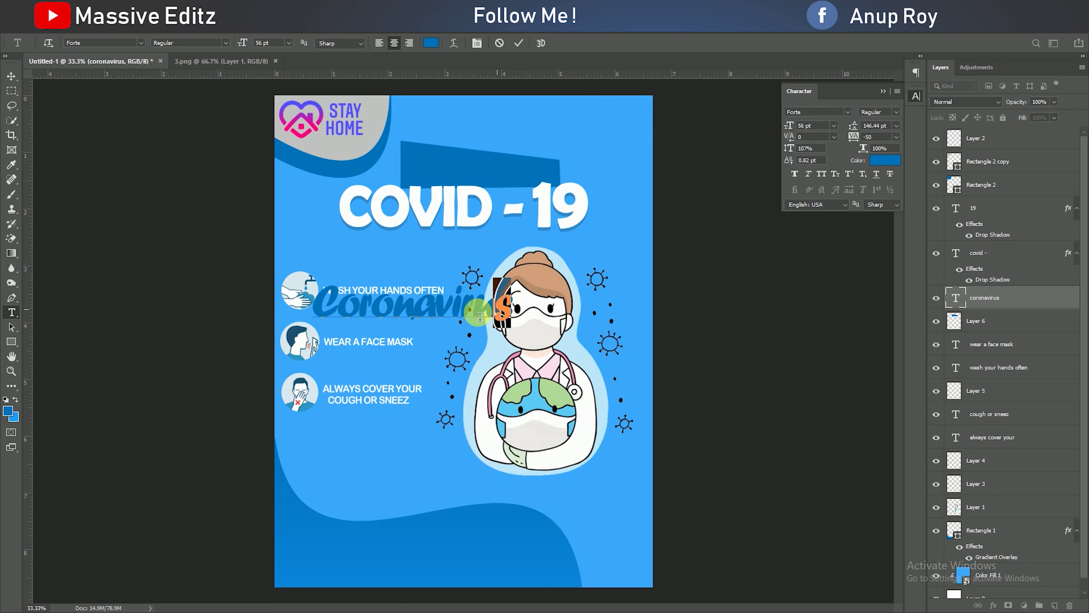
click(900, 163)
drag(756, 151, 681, 114)
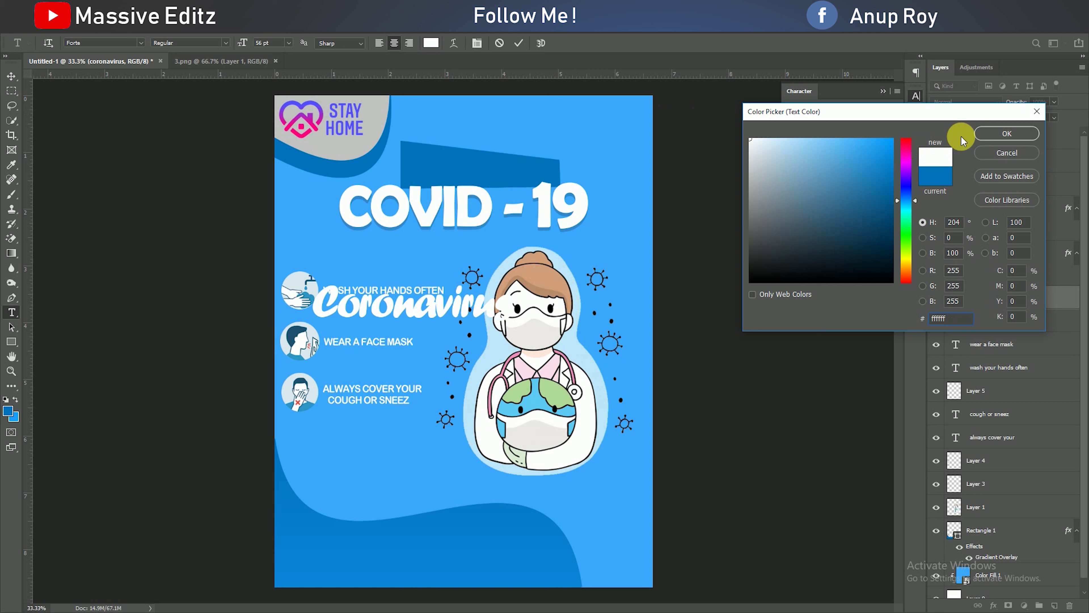
click(982, 135)
drag(789, 126, 770, 125)
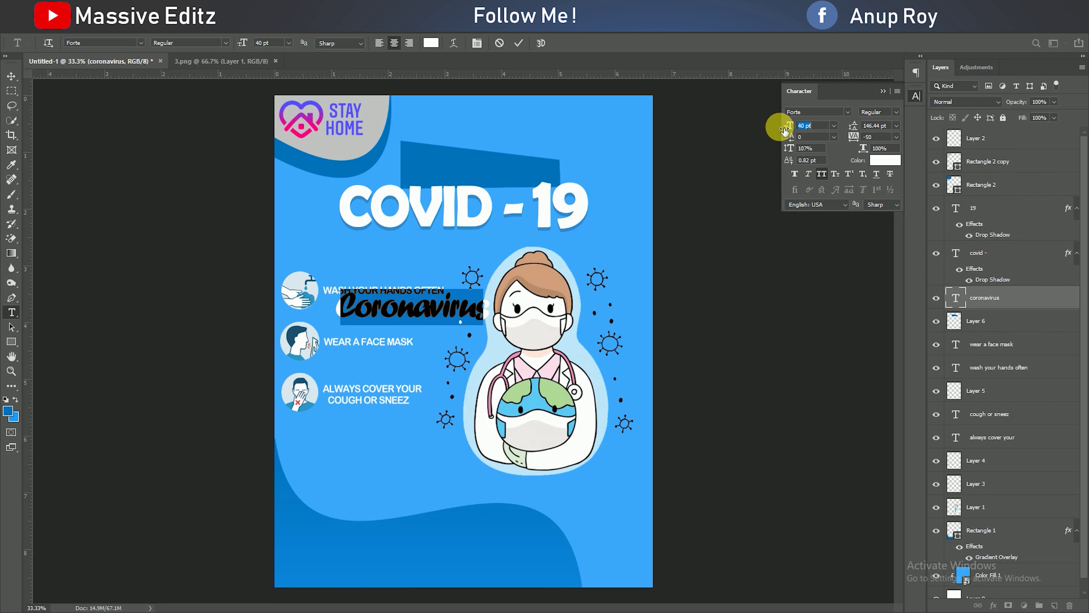
click(518, 43)
Move Coronavirus onto the banner above COVID - 19 and tilt it slightly clockwise
key(v)
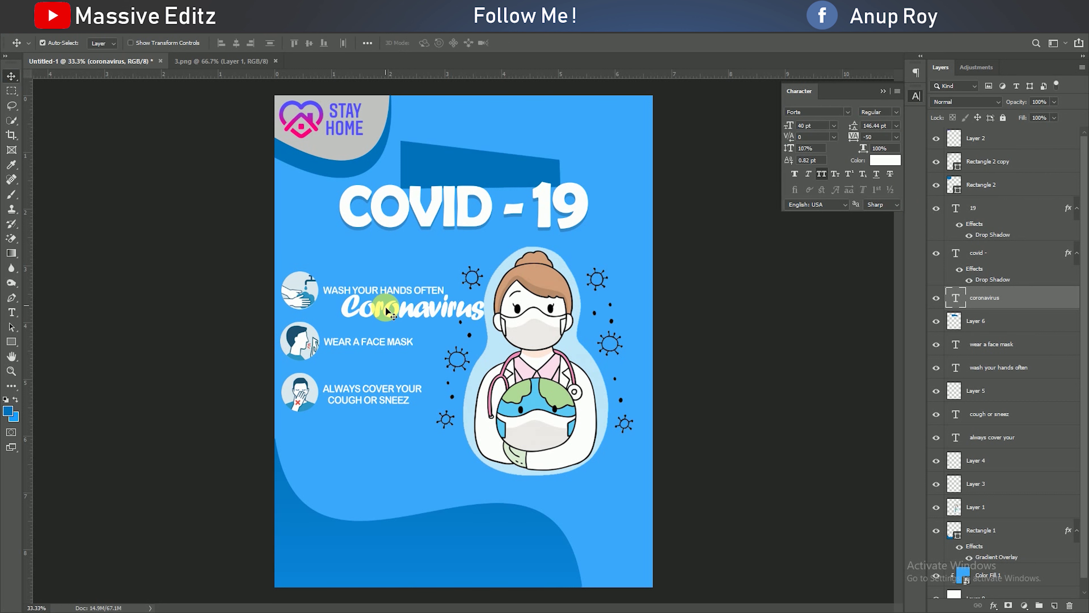
drag(389, 316, 451, 171)
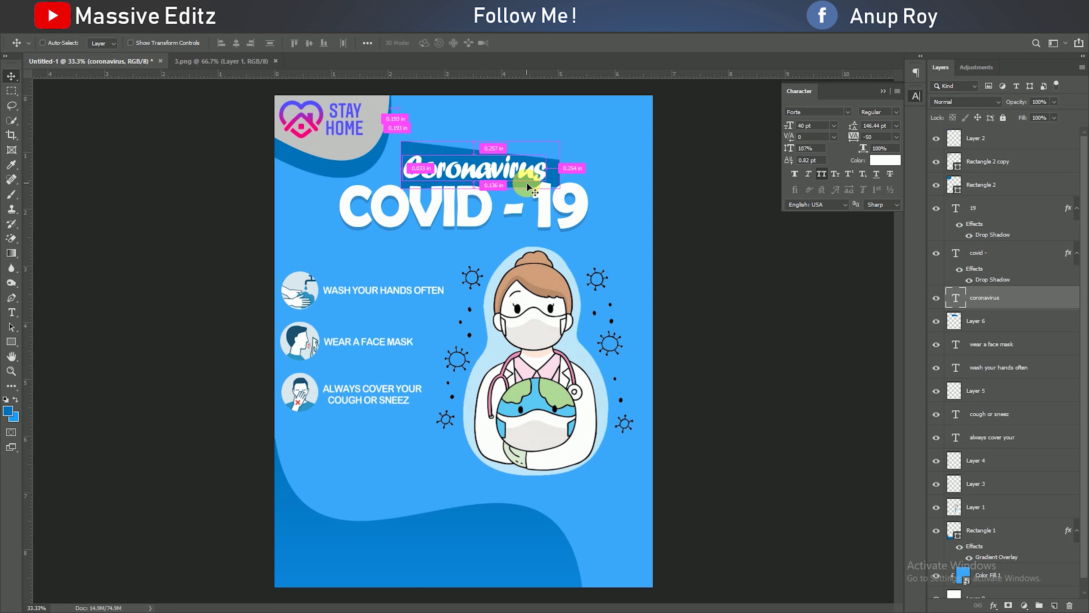
key(ctrl+t)
mouse_move(555, 190)
mouse_down()
mouse_move(567, 197)
mouse_move(534, 177)
mouse_move(557, 190)
mouse_up()
click(521, 43)
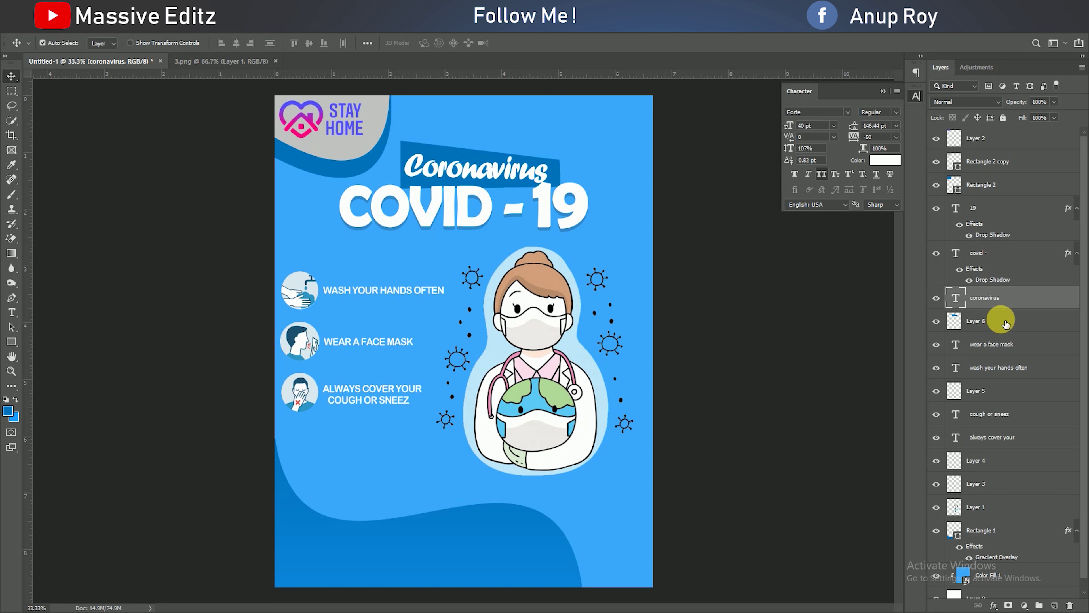
Give the banner layer, Layer 6, a soft 20% drop shadow at a 135° angle
click(1047, 326)
double_click(1046, 327)
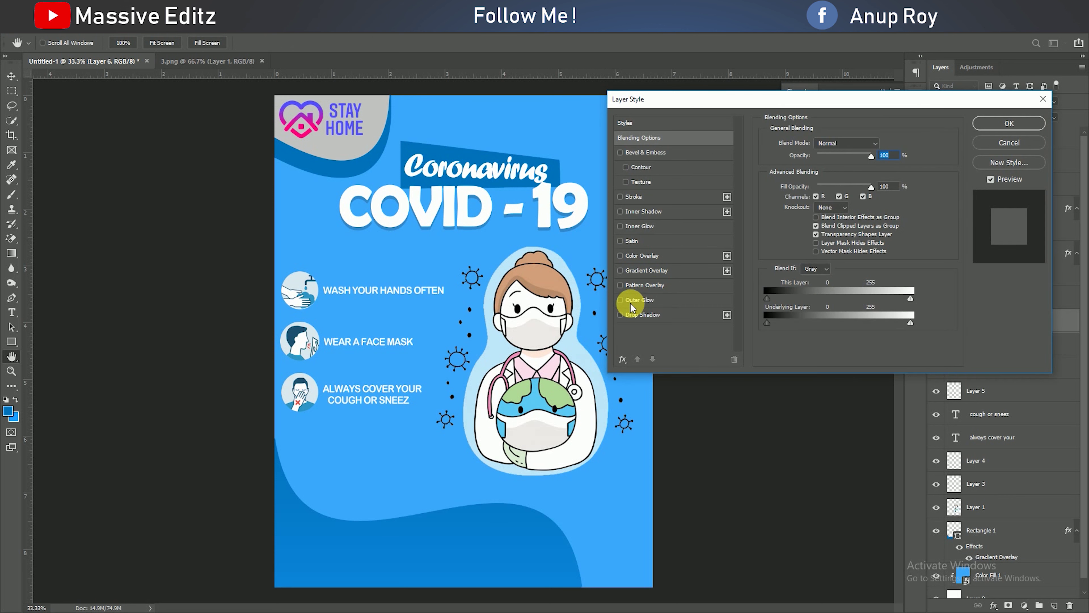
click(634, 314)
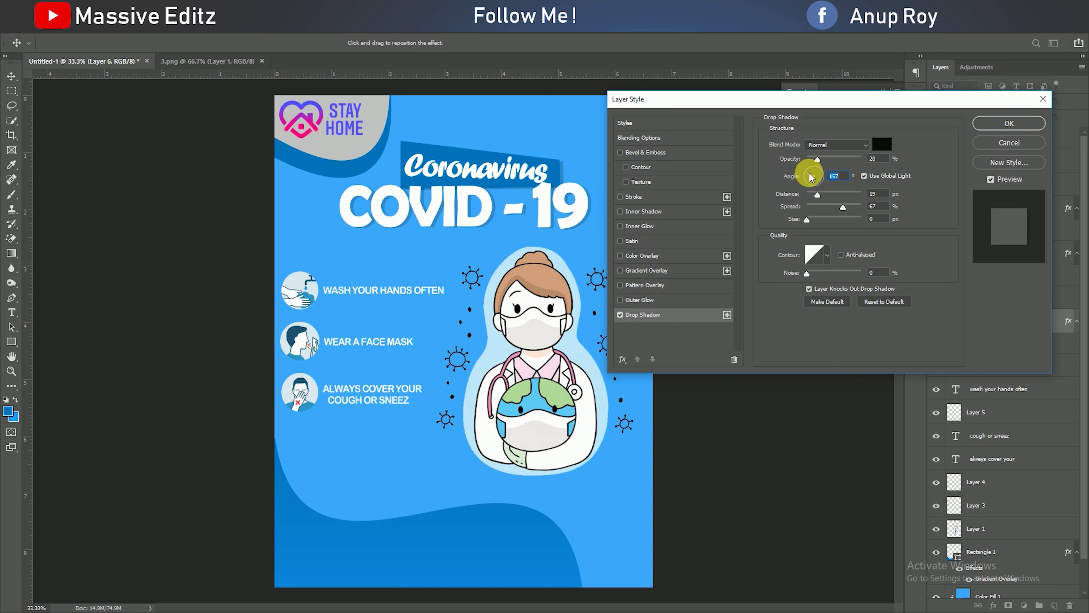
drag(809, 173, 808, 171)
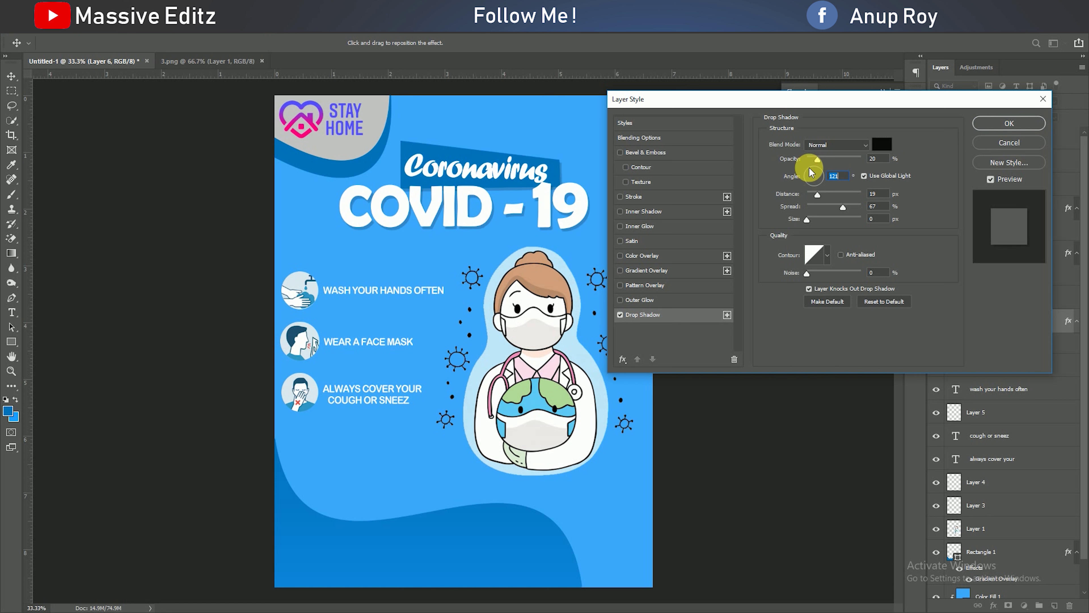
click(997, 123)
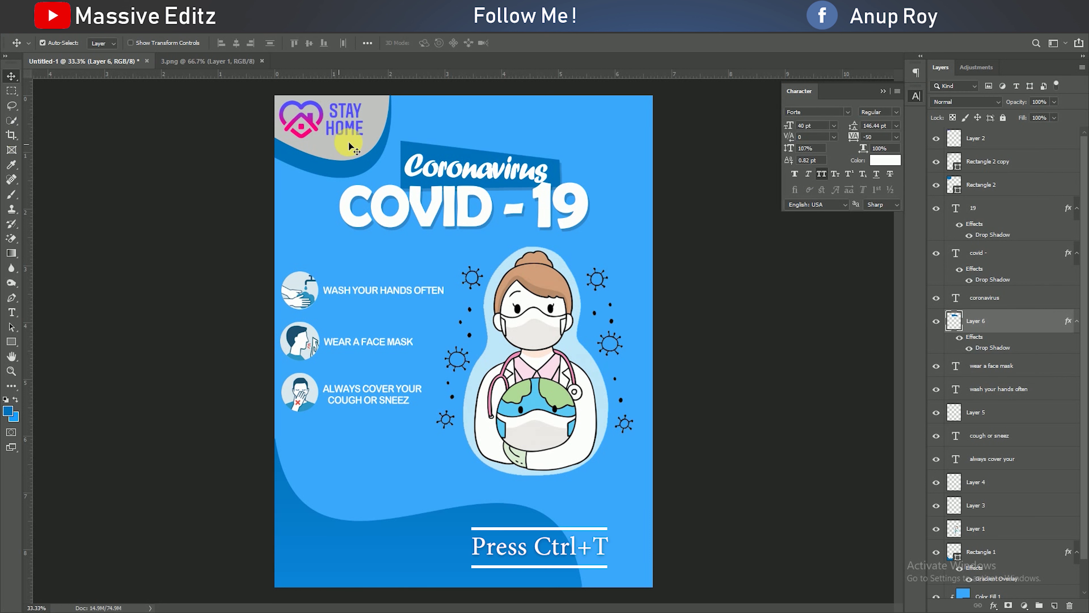
Rotate the banner about 1.5° and reposition it slightly behind the Coronavirus text
key(ctrl+t)
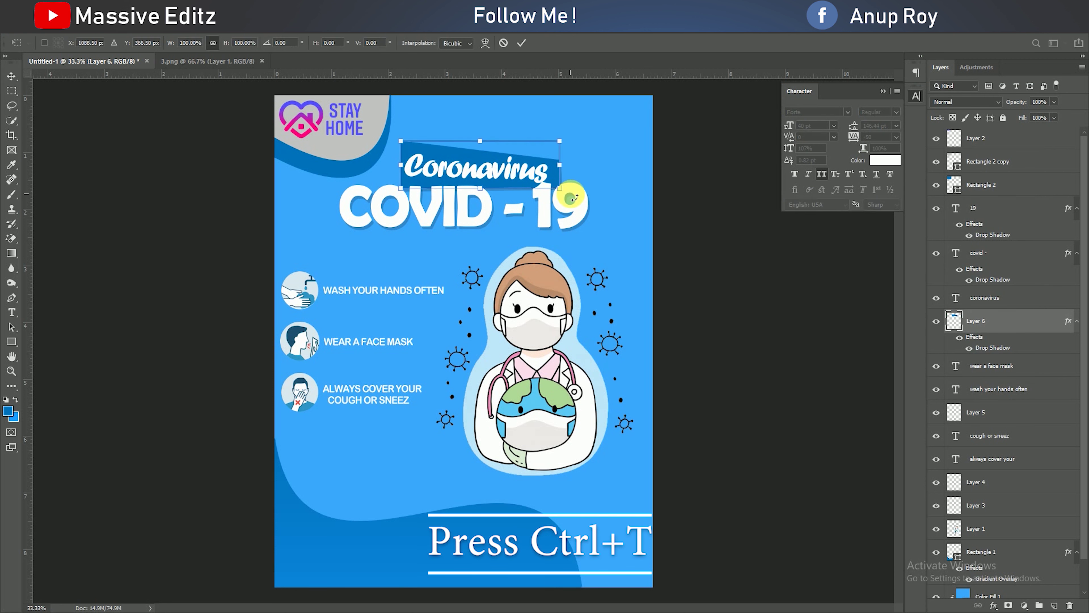
drag(574, 199, 572, 201)
drag(443, 151, 443, 150)
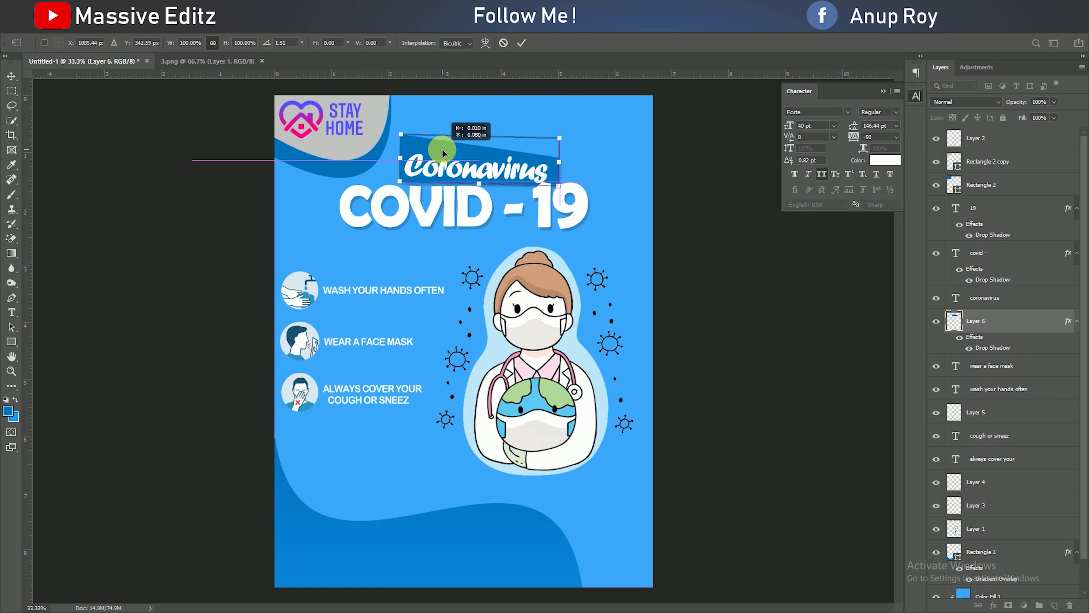
click(520, 43)
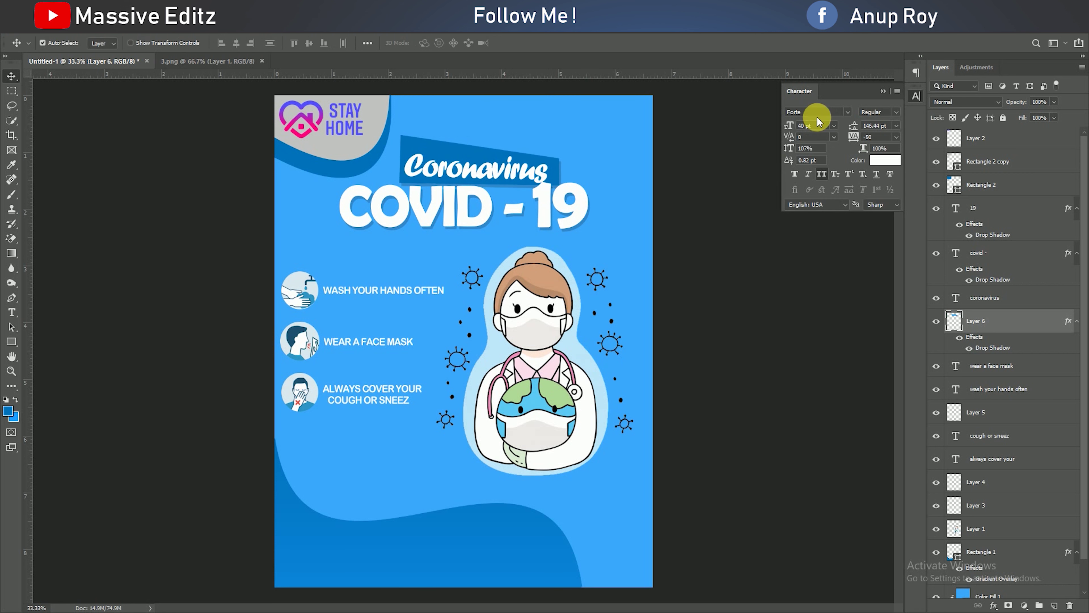
drag(446, 176, 446, 182)
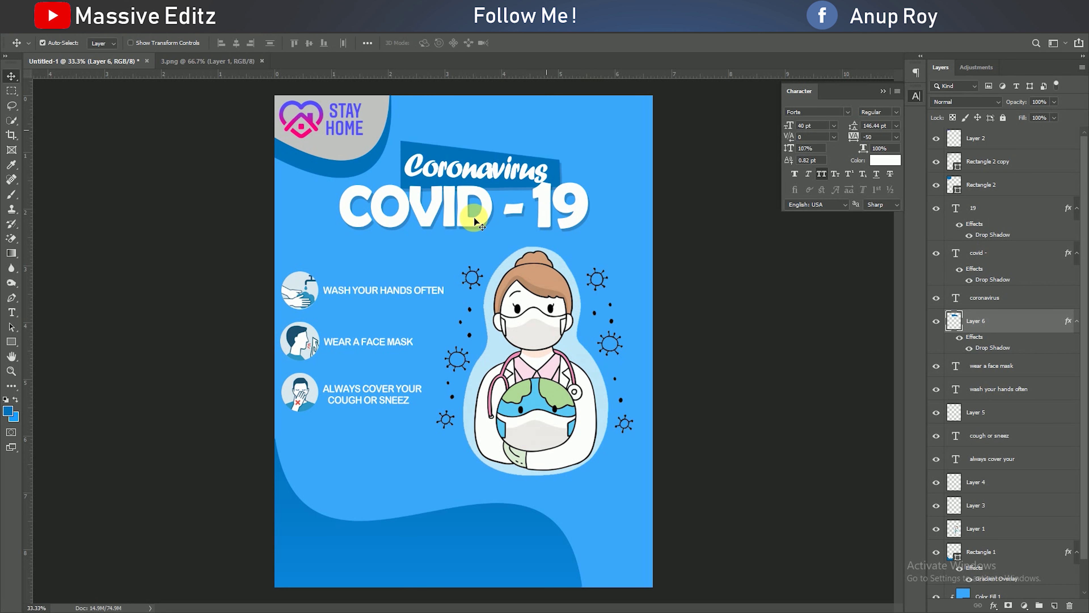
Open hero_mobile2-830x467.png and bring the white headset icon into the poster's bottom-left
click(27, 26)
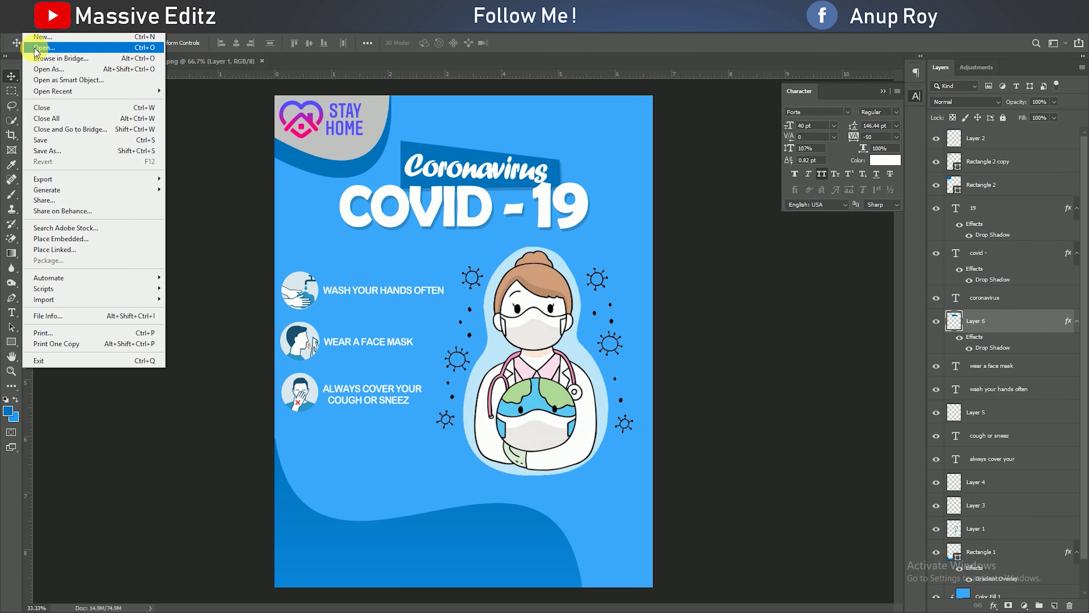
click(36, 48)
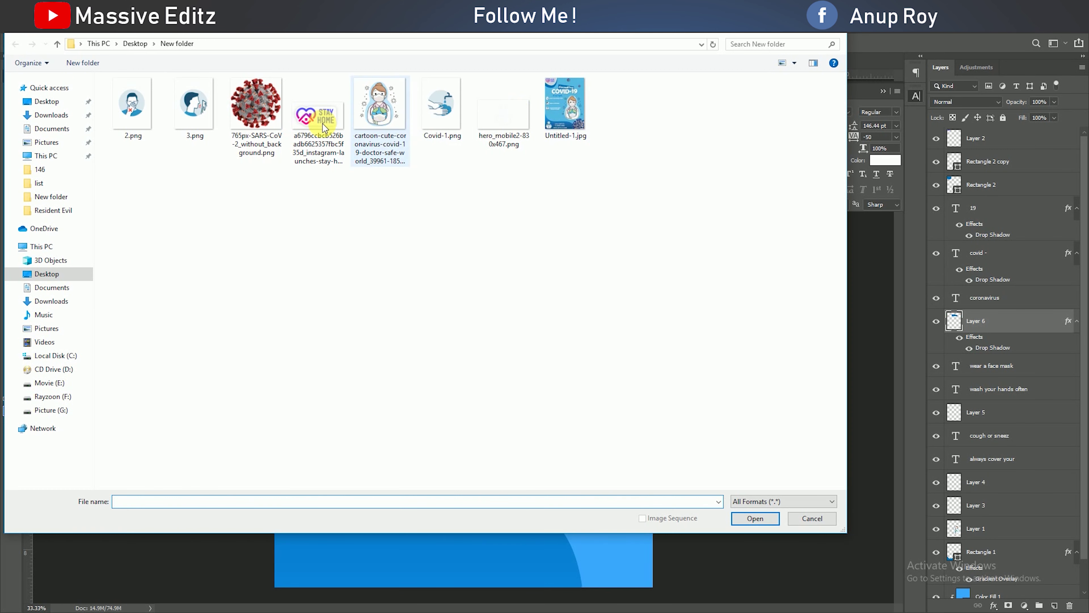
double_click(504, 114)
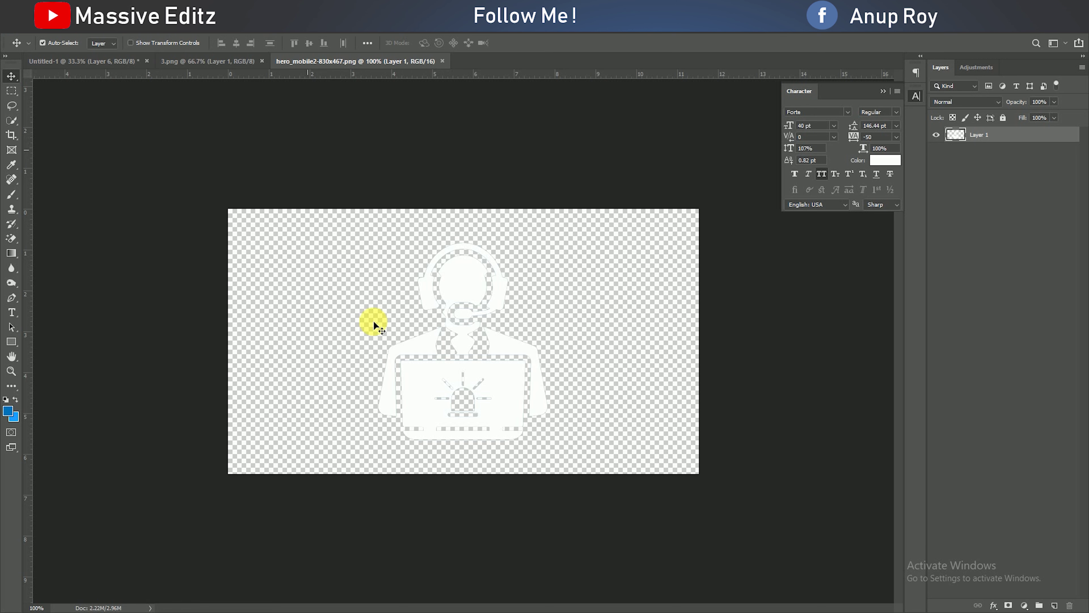
mouse_move(420, 349)
mouse_down()
mouse_move(403, 520)
mouse_move(302, 572)
mouse_up()
click(531, 250)
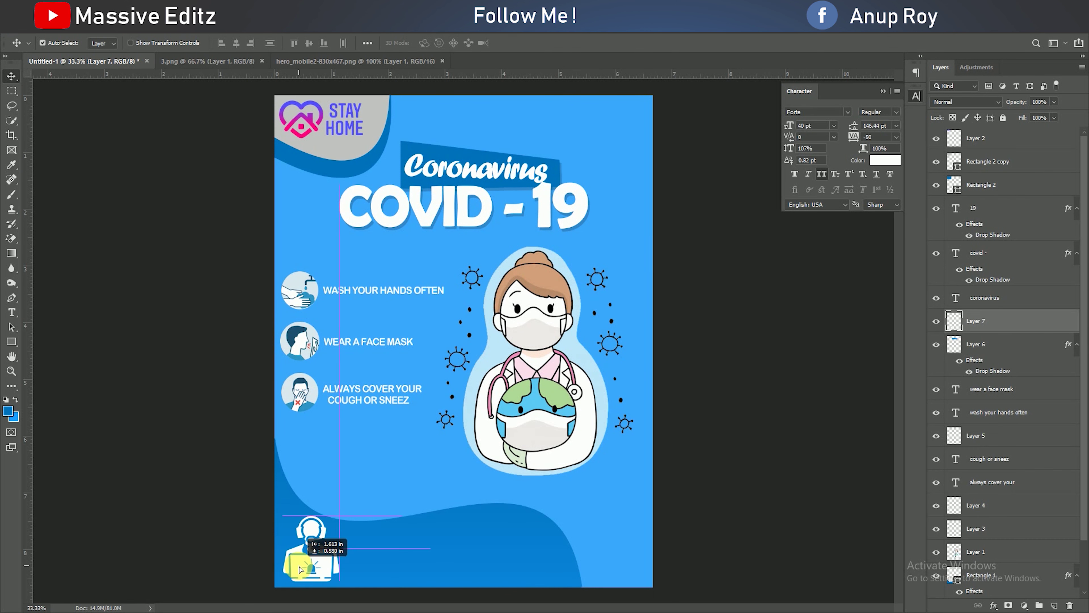
Tilt the lower wave shape about 6.28° and shift the headset icon slightly right
mouse_move(476, 553)
mouse_down()
mouse_move(455, 547)
mouse_move(469, 542)
mouse_up()
key(ctrl+t)
mouse_move(584, 590)
mouse_down()
mouse_move(602, 605)
mouse_move(593, 599)
mouse_up()
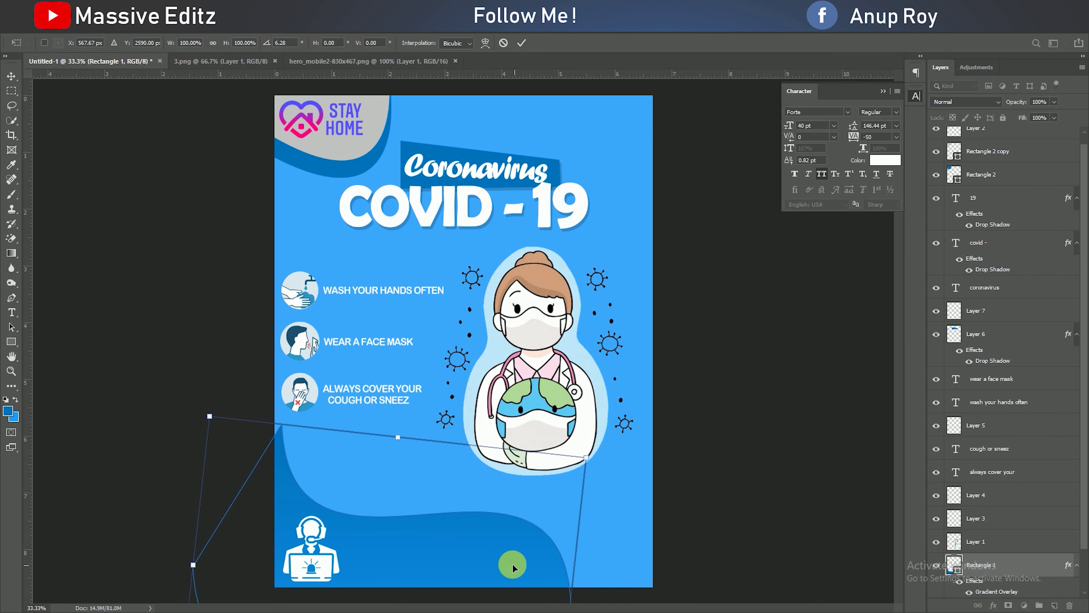
drag(510, 564, 503, 563)
click(521, 42)
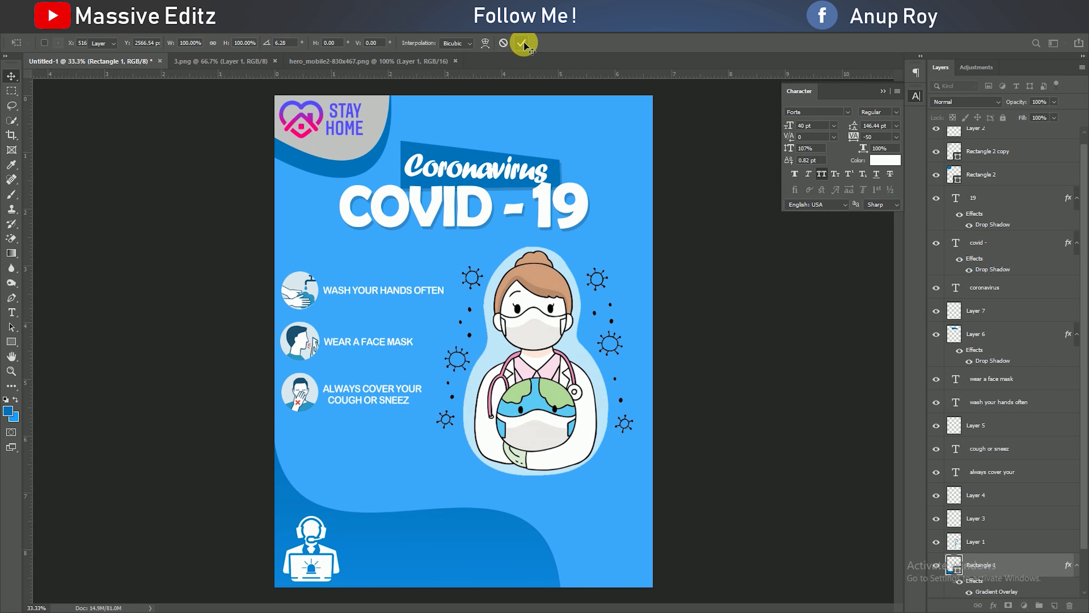
drag(310, 553, 315, 553)
Type CALL CENTER beside the headset icon in Eras Demi ITC at 24 pt, adjusting its letter spacing
click(11, 312)
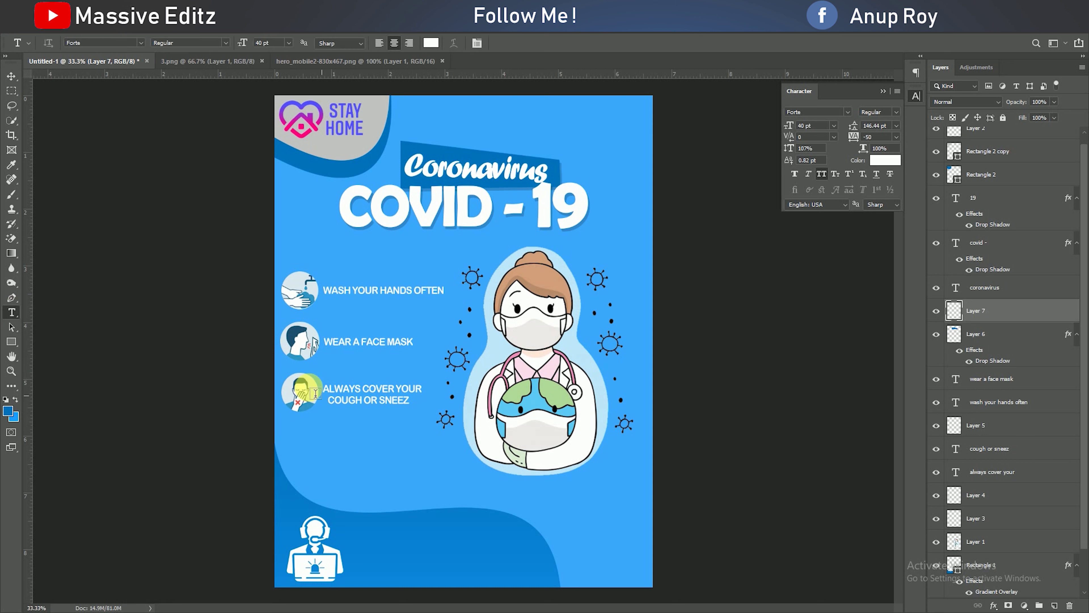
click(428, 560)
text(CALL)
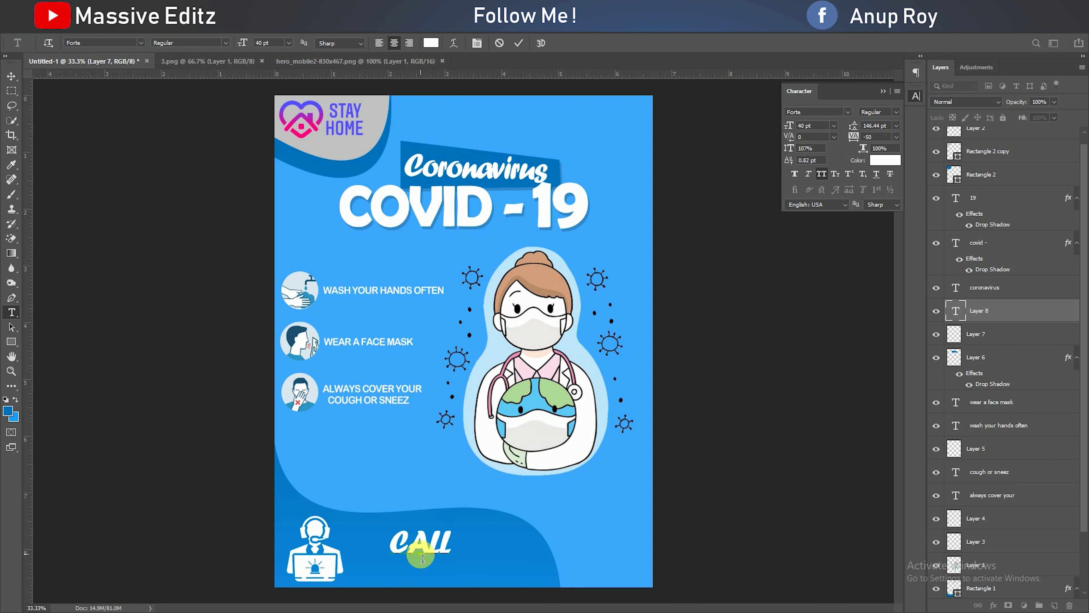
text( CENTER)
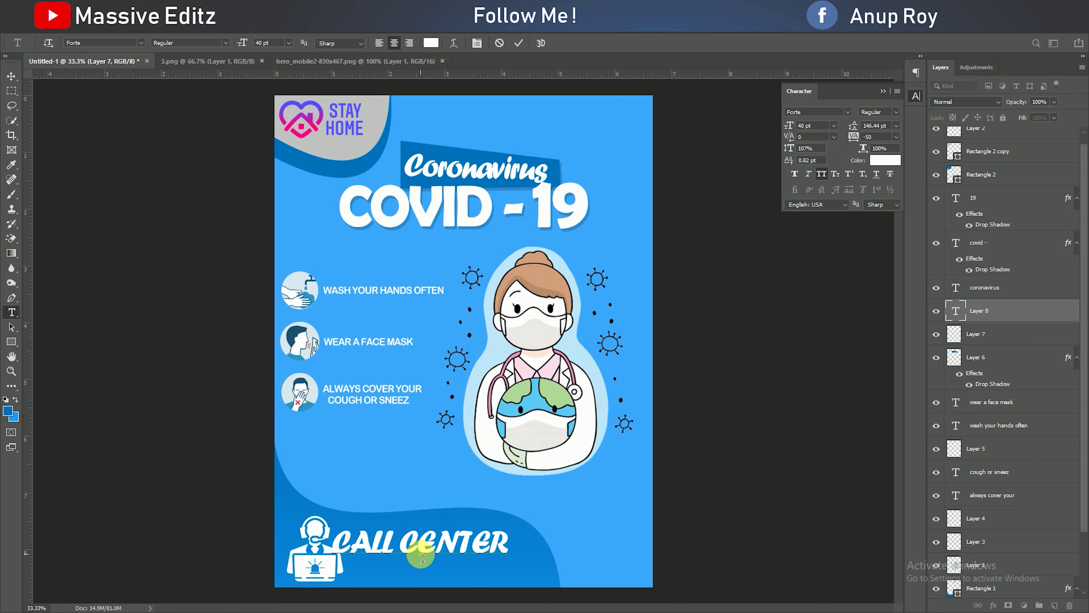
key(ctrl+a)
click(846, 114)
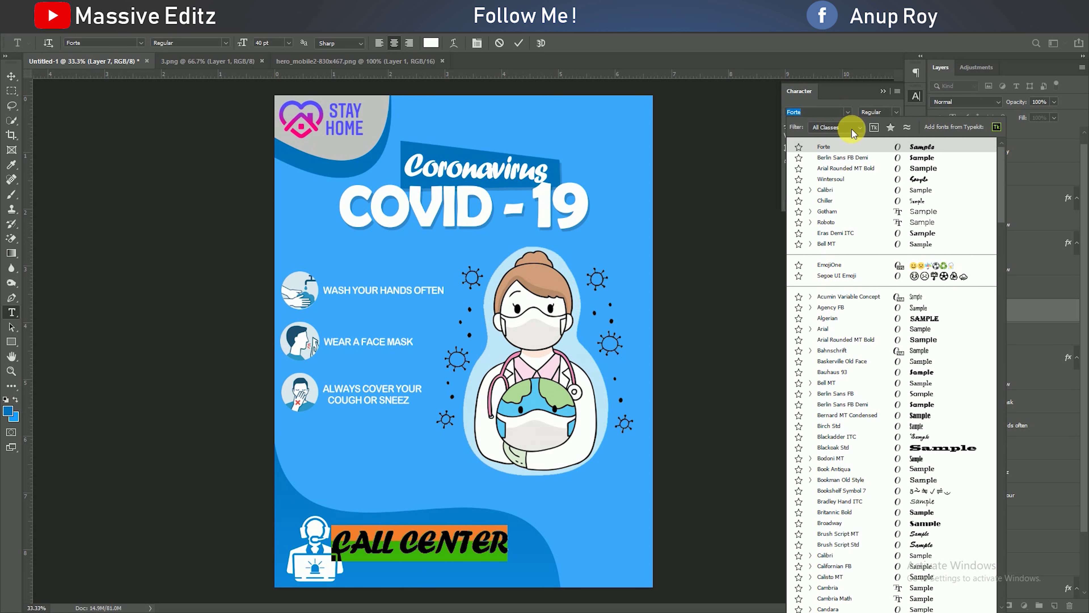
click(910, 215)
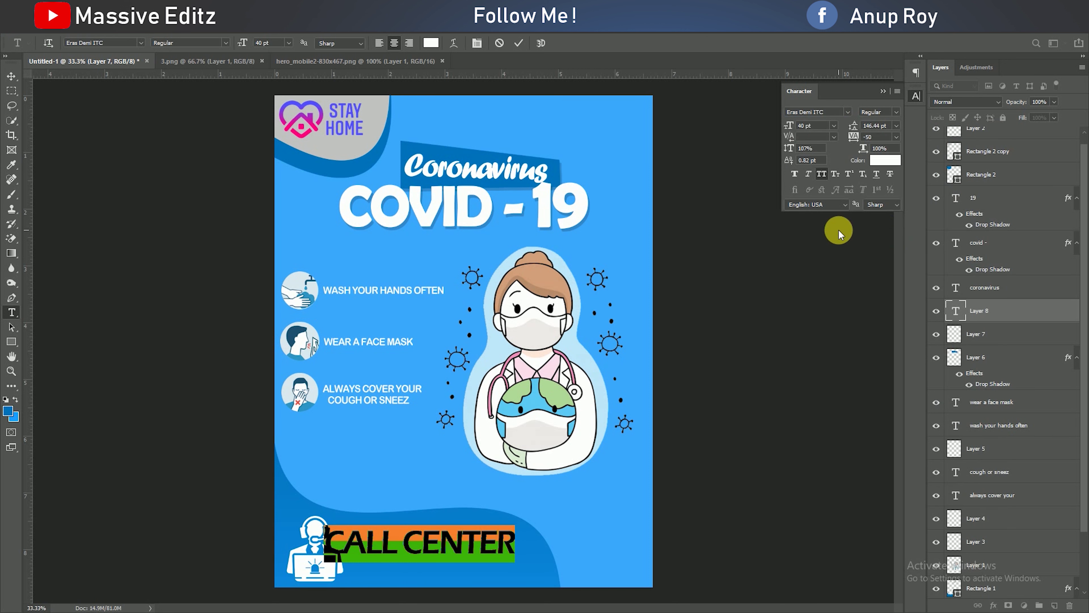
click(821, 174)
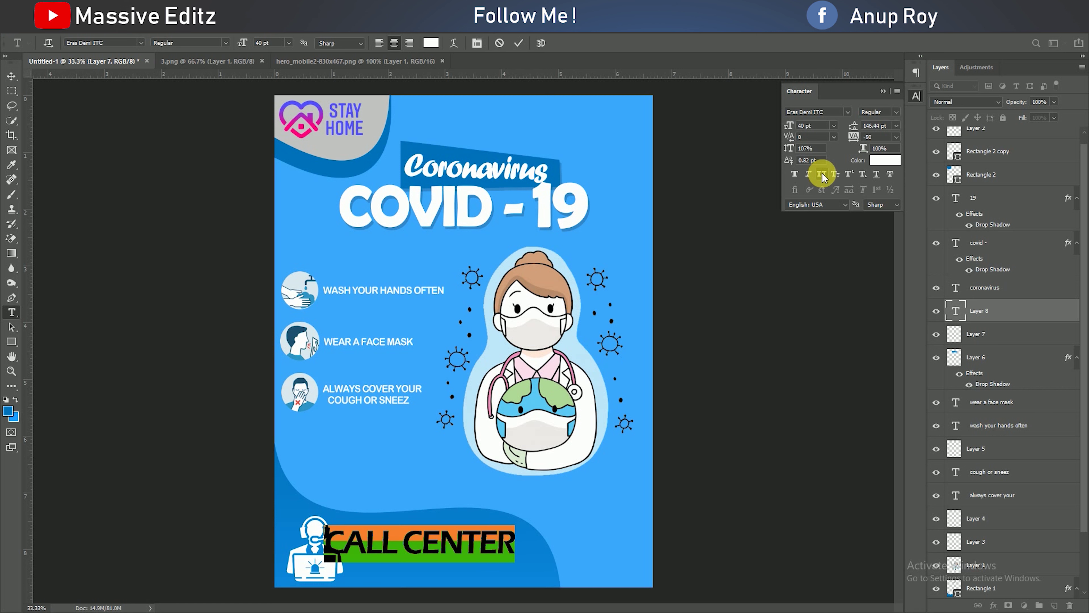
drag(792, 130, 783, 131)
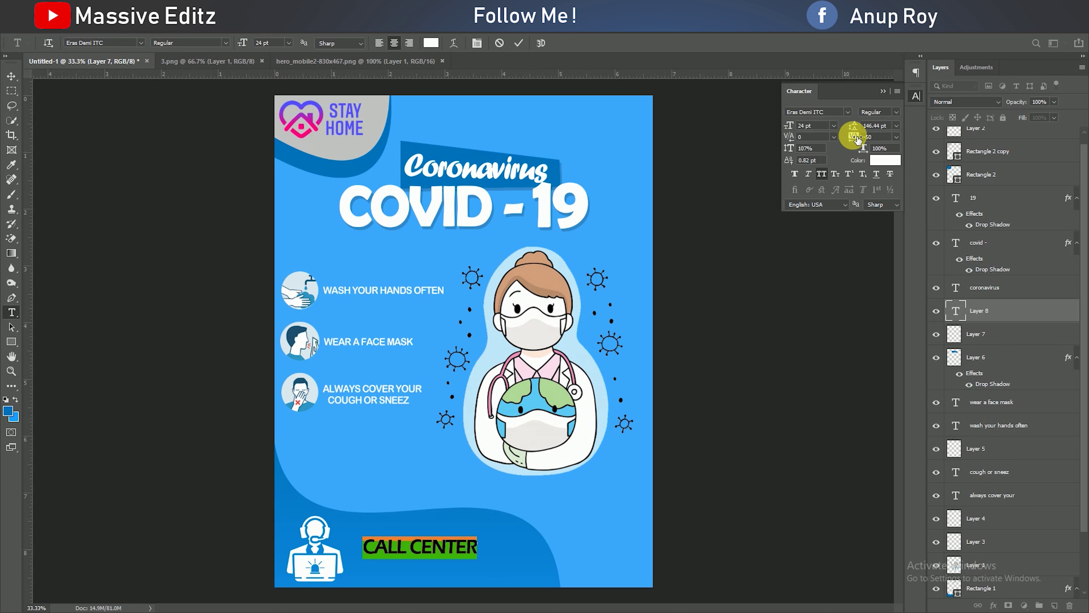
click(873, 138)
click(519, 44)
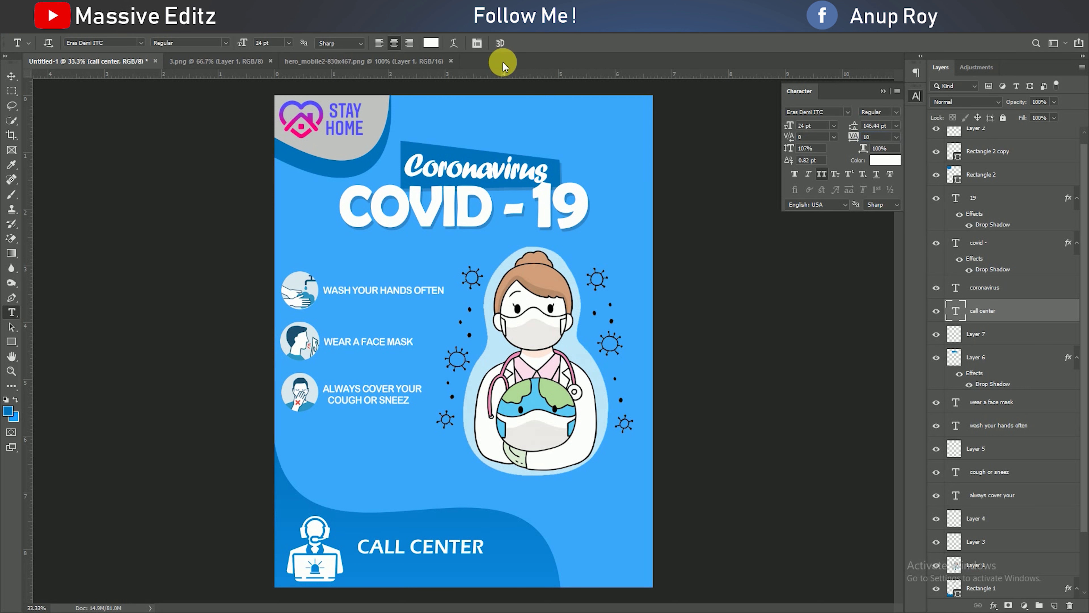
Position and scale the CALL CENTER caption beside the icon, then select its text for re-editing
click(11, 76)
mouse_move(449, 544)
mouse_down()
mouse_move(459, 531)
mouse_move(479, 551)
mouse_up()
key(ctrl+t)
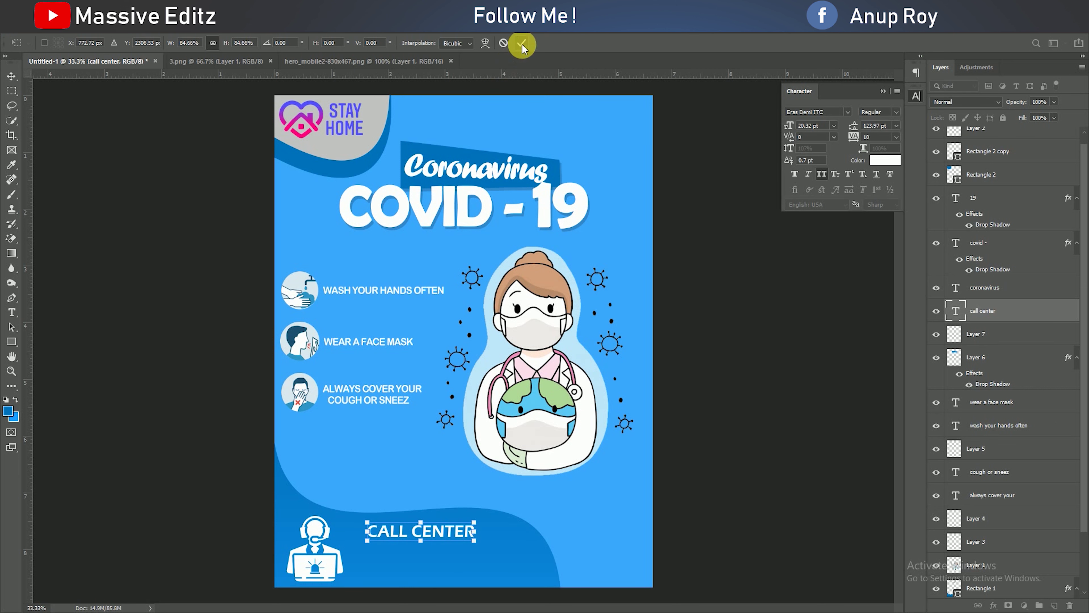
click(521, 43)
drag(425, 535, 436, 540)
click(13, 317)
click(468, 540)
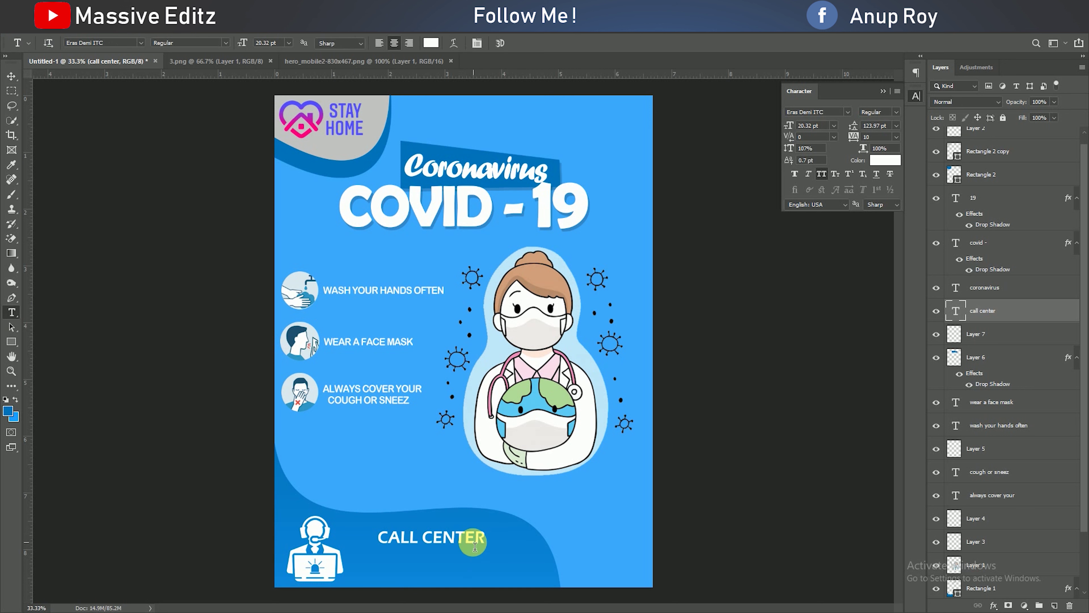
key(ctrl+a)
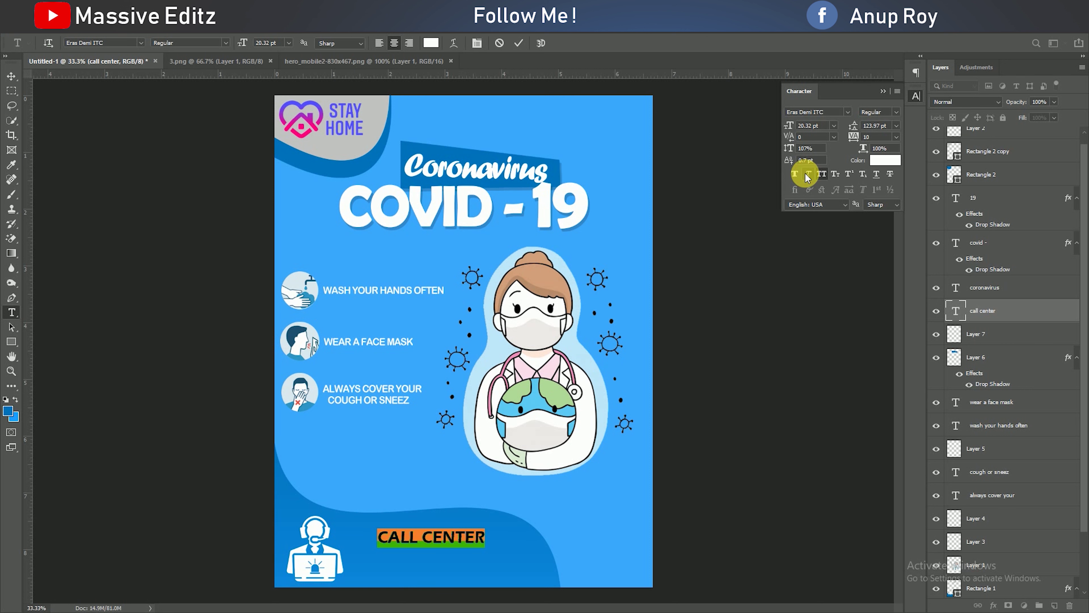
Switch CALL CENTER to Arial Rounded MT Bold and add the helpline number beneath it
click(847, 113)
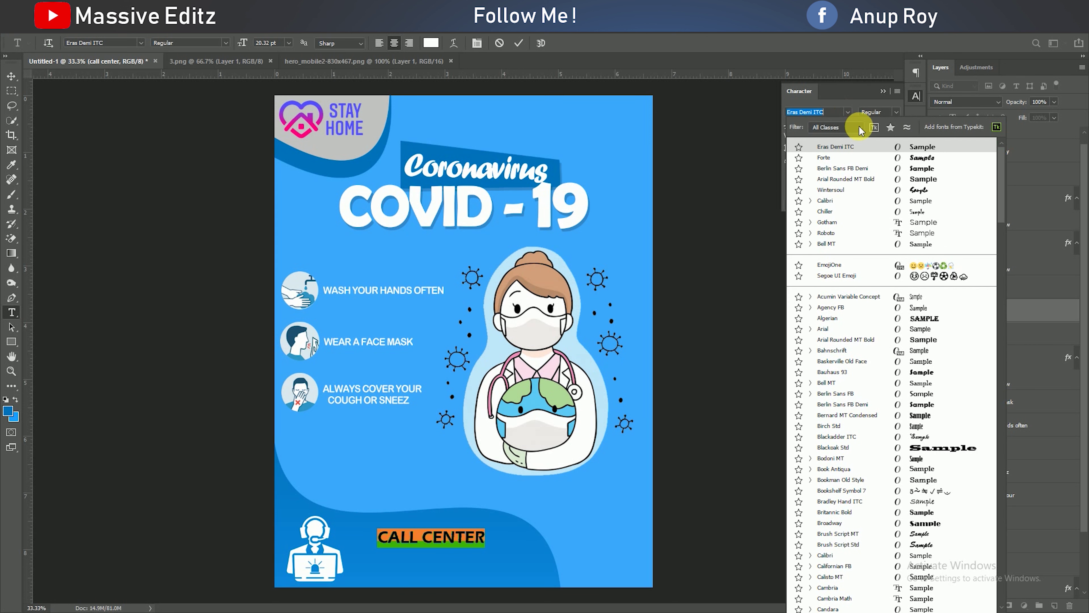
click(877, 178)
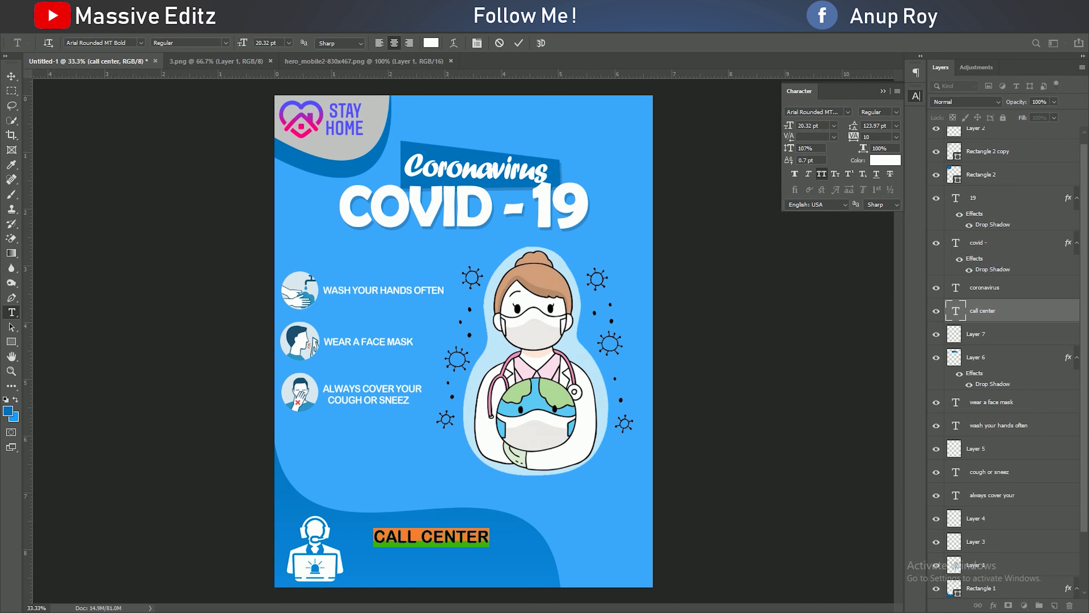
click(519, 43)
click(390, 570)
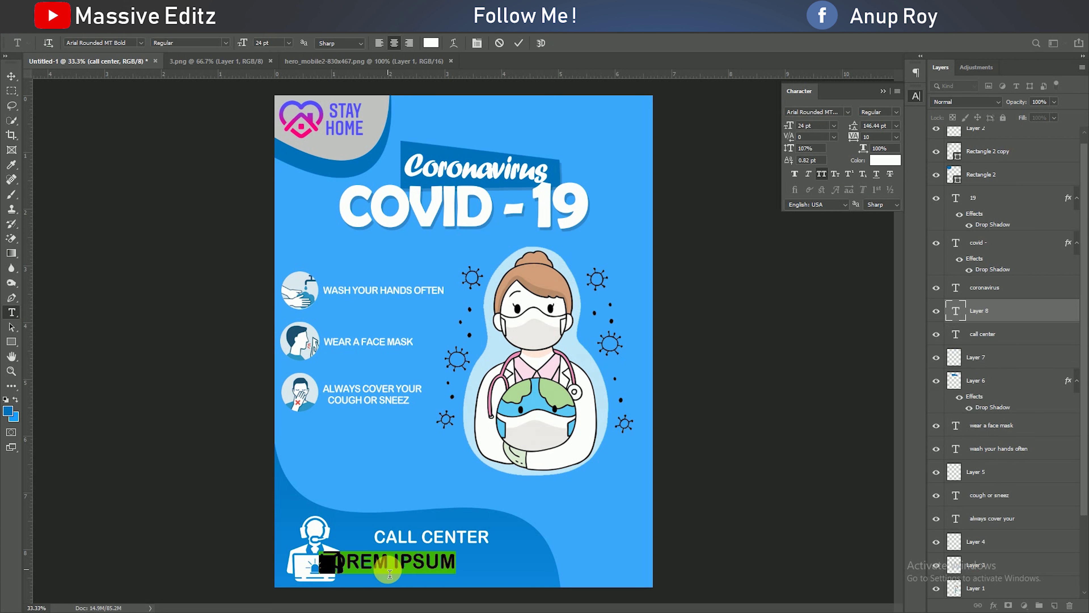
text(01 8000)
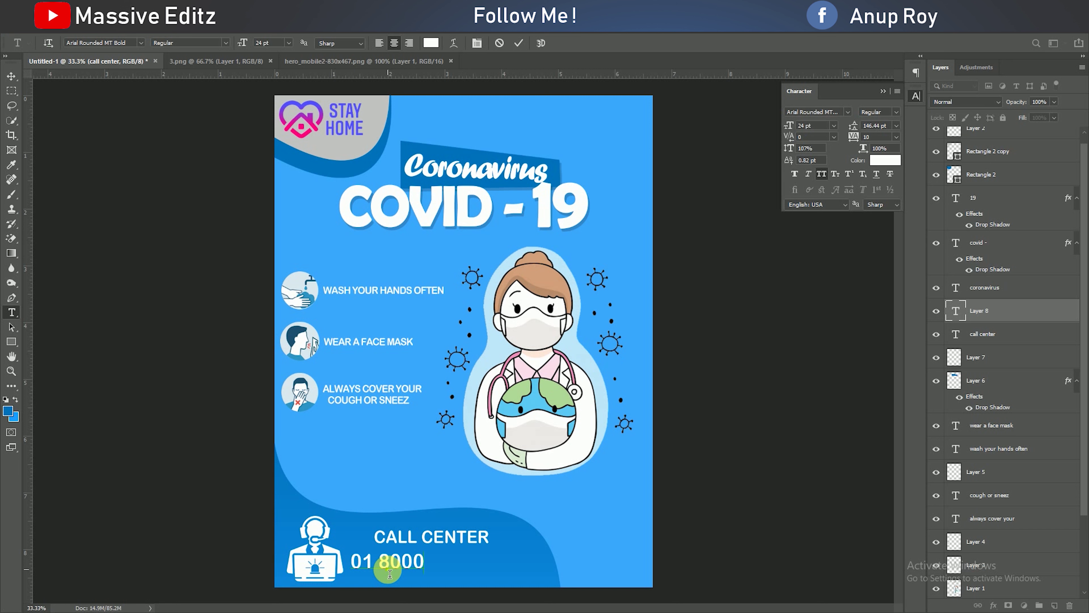
text( 9999)
click(519, 43)
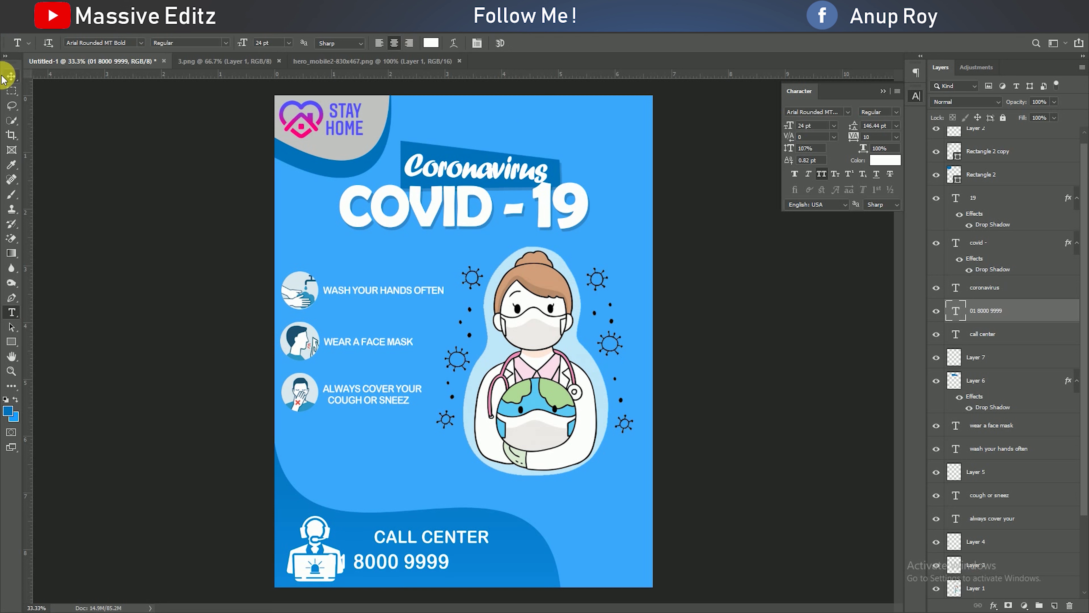
click(11, 76)
drag(383, 567, 426, 568)
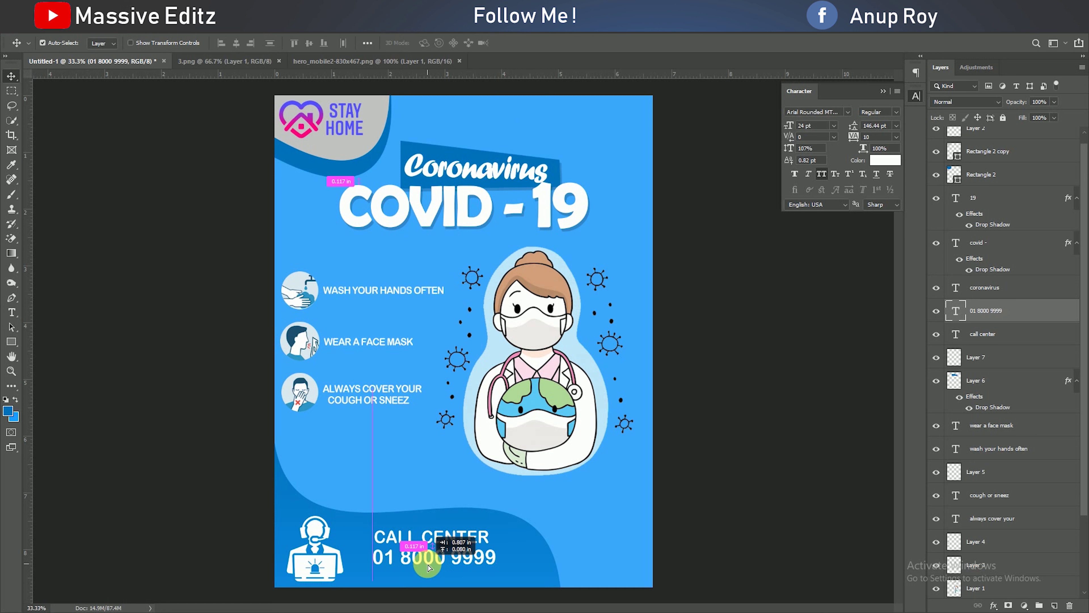
Shrink the CALL CENTER caption to about 83% and realign it
click(437, 539)
key(ctrl+t)
mouse_move(491, 529)
mouse_down()
mouse_move(437, 542)
mouse_move(445, 557)
mouse_up()
click(521, 43)
key(shift+Right)
key(shift+Right)
key(shift+Down)
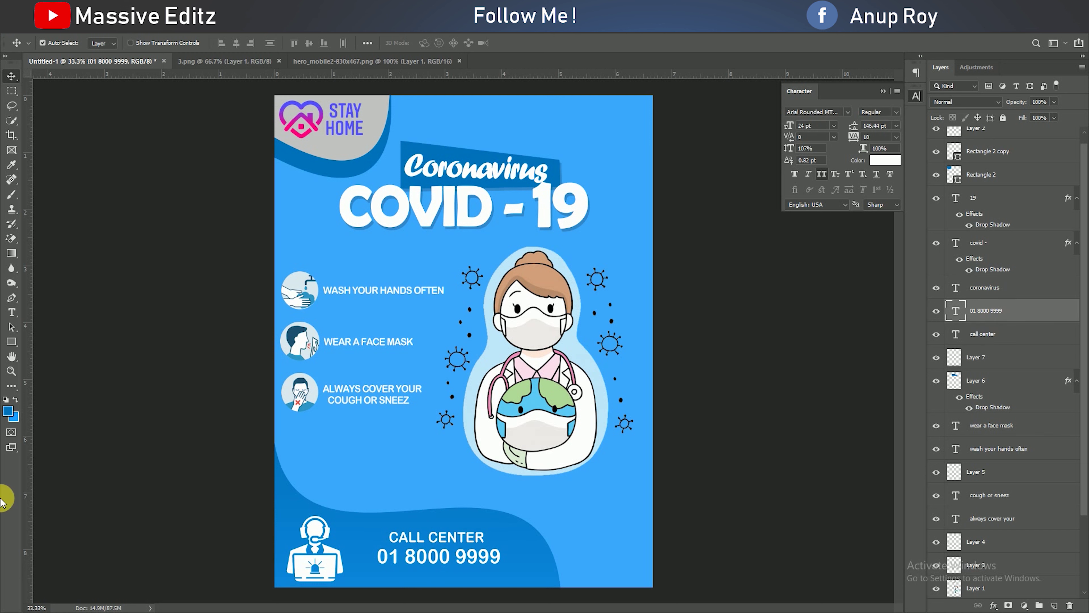
click(11, 315)
click(402, 579)
text(WW.)
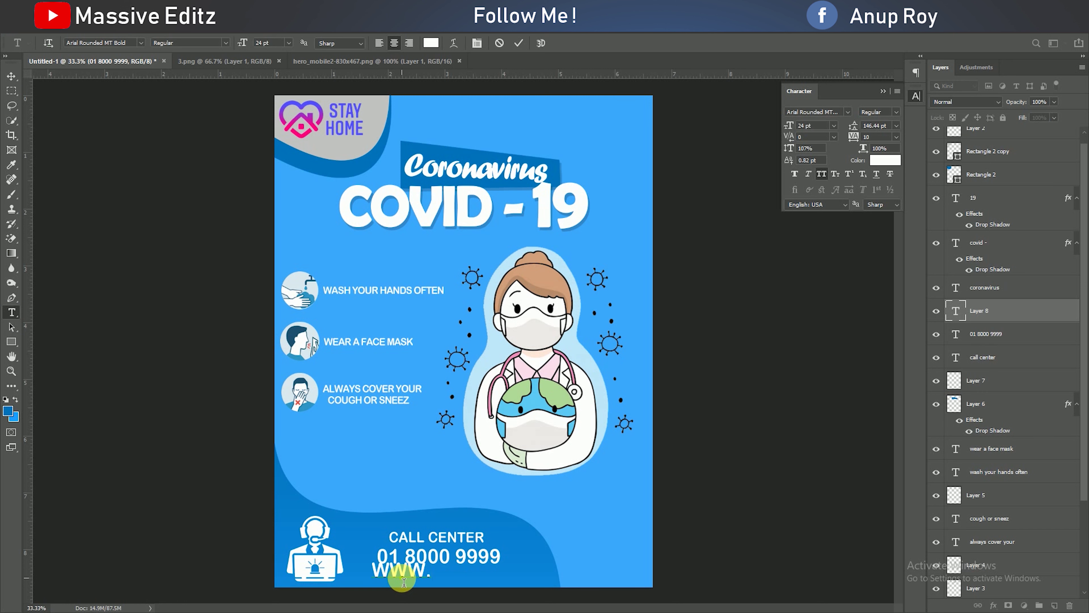
text(COVID-19.COM)
Set the web address to 16 pt with wider letter spacing and move it clear of the headset icon
key(ctrl+a)
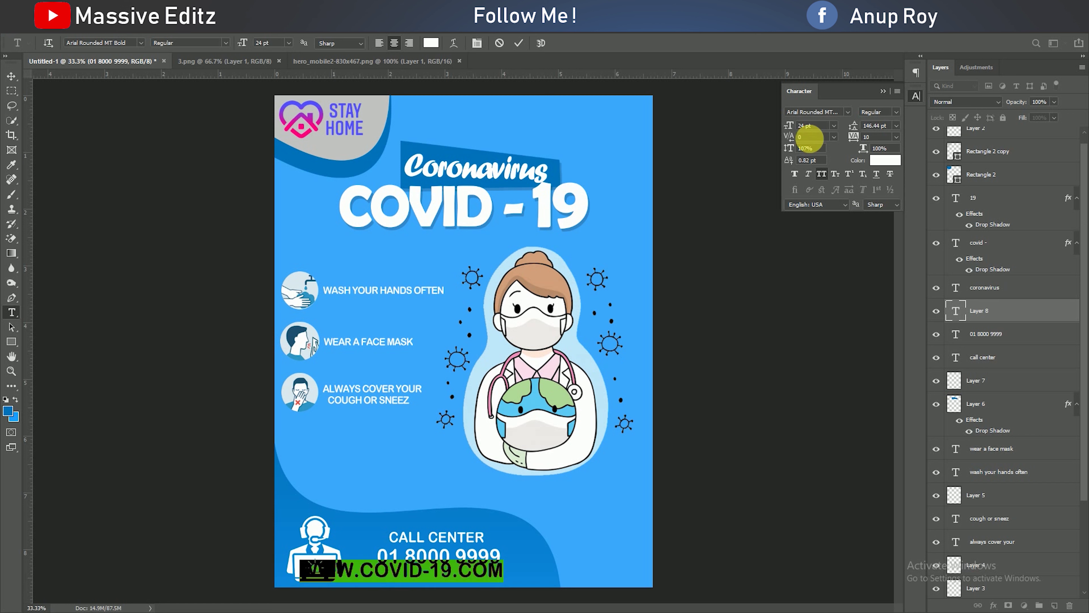
drag(793, 129, 784, 124)
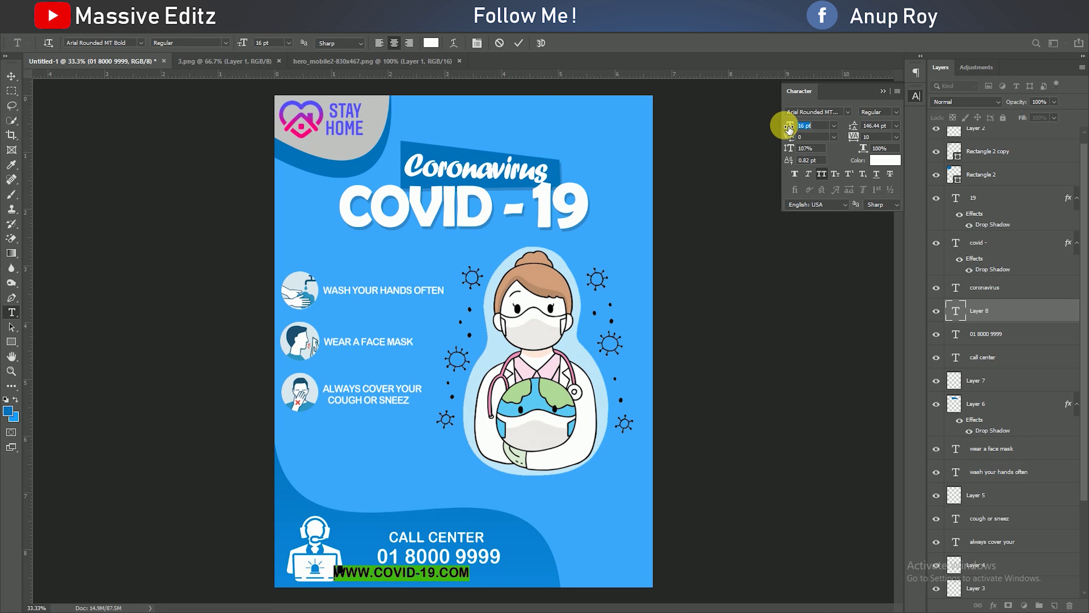
drag(854, 137, 863, 143)
click(520, 43)
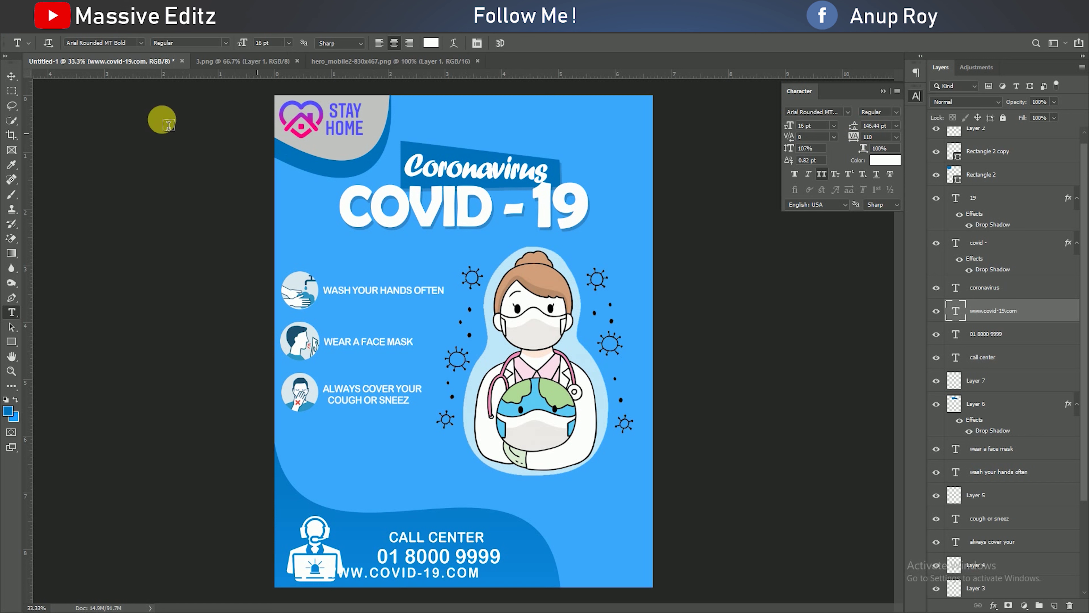
click(11, 76)
drag(395, 576, 474, 575)
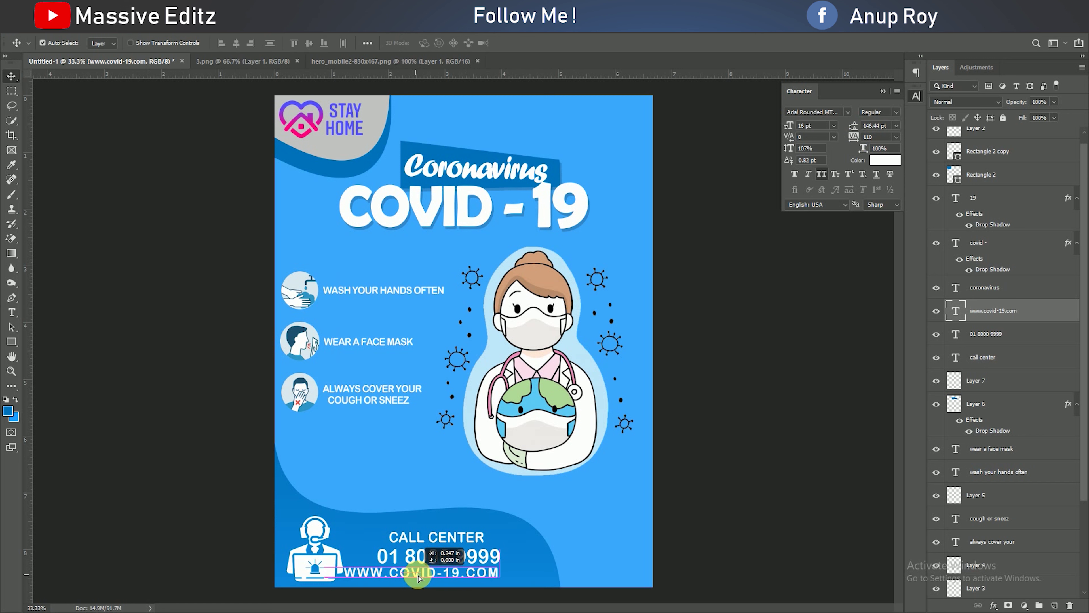
key(shift+Right)
key(shift+Right)
key(shift+Right)
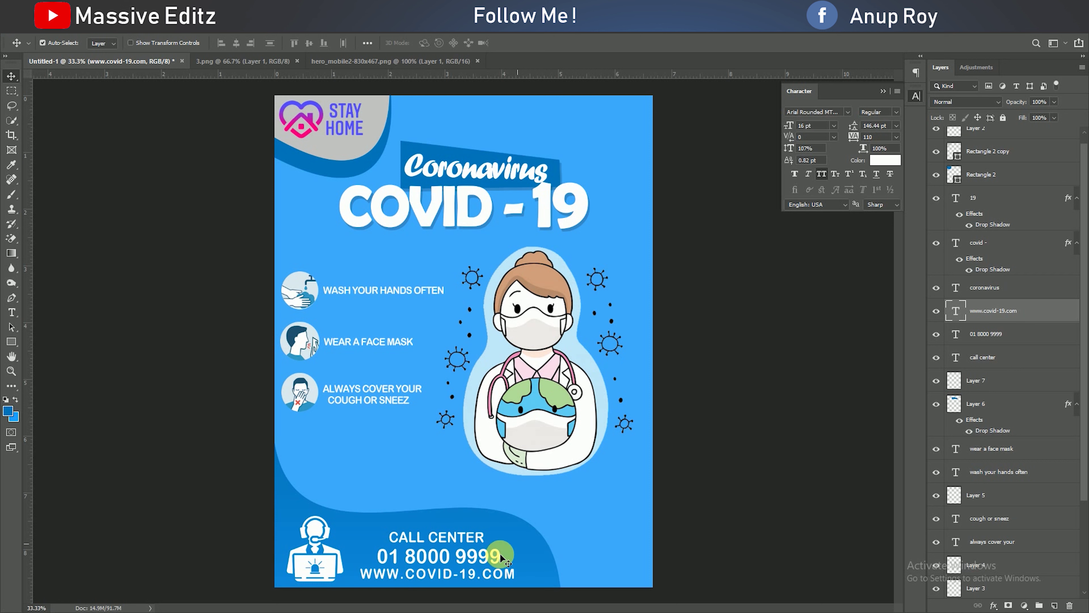
Open 765px-SARS-CoV-2_without_background.png and hide the Character panel
click(34, 31)
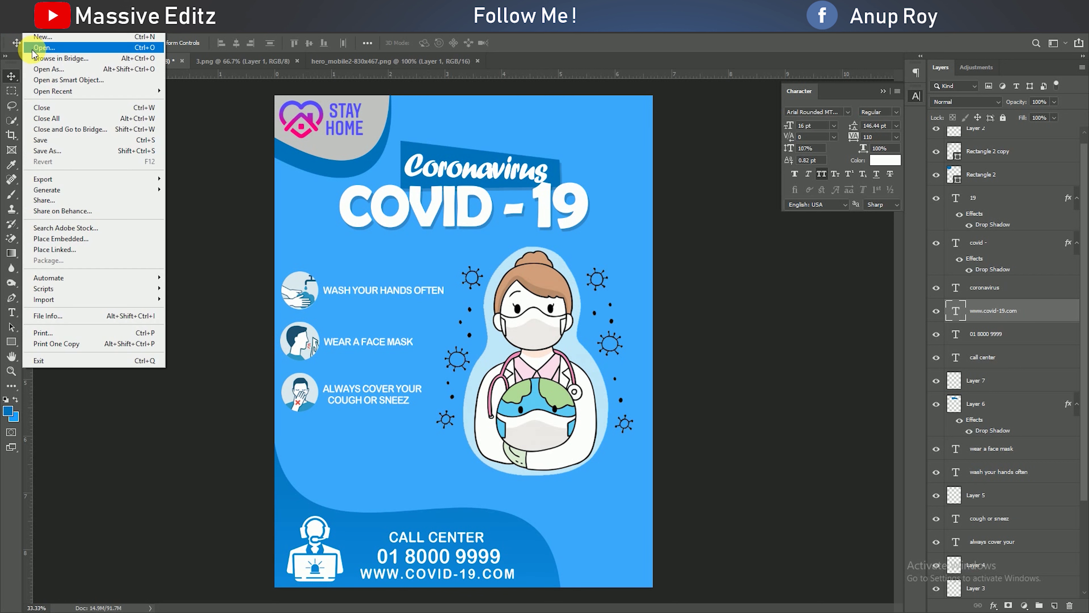
click(35, 53)
double_click(260, 110)
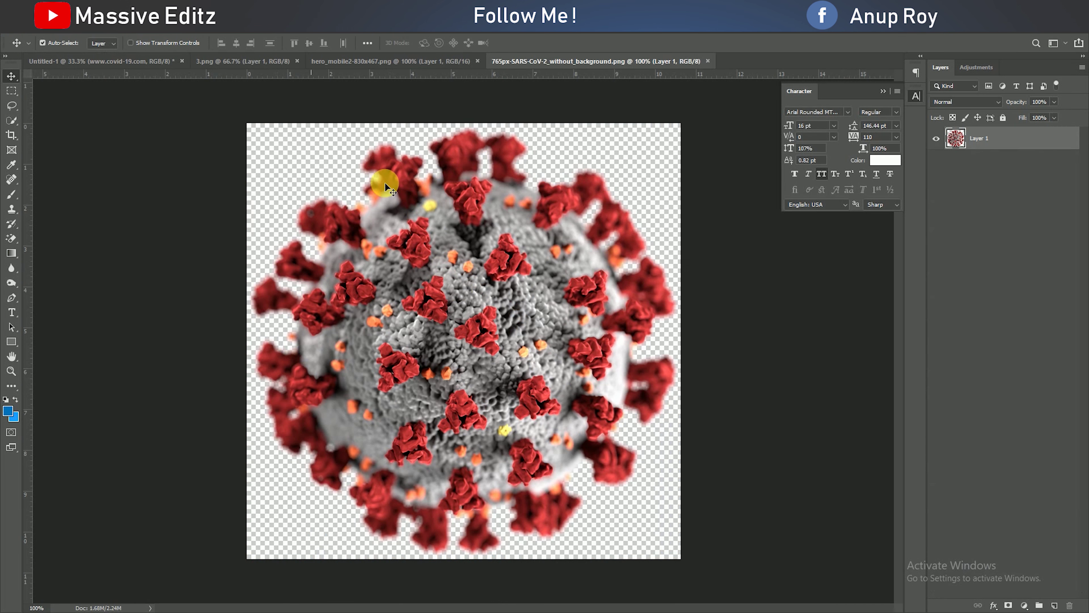
click(883, 91)
Recolour the virus spikes blue with Hue -145 and Saturation +18, then drag it into the poster
key(ctrl+u)
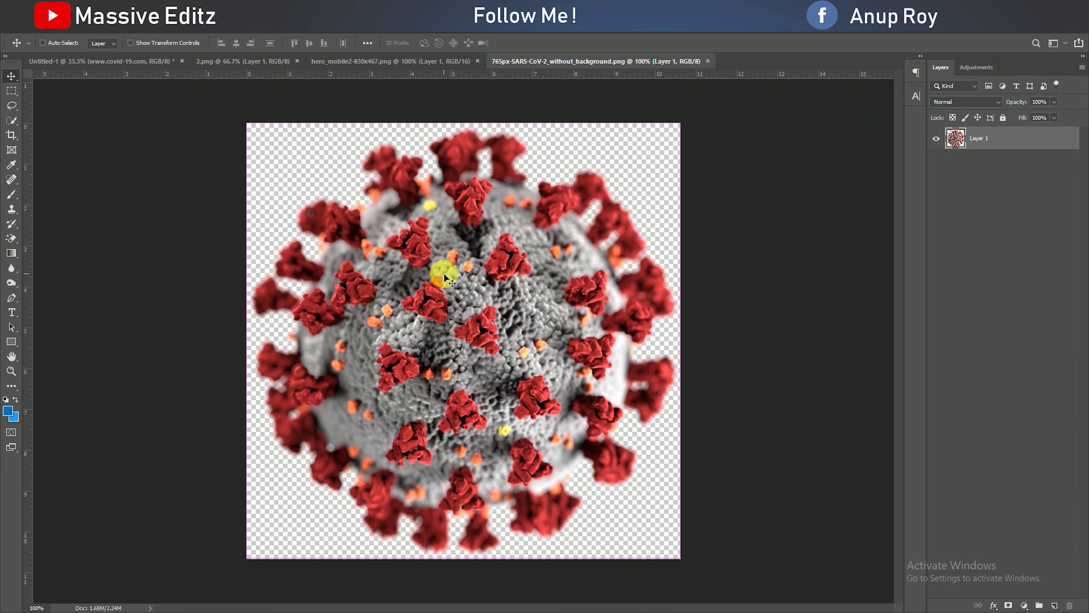
drag(909, 208, 862, 211)
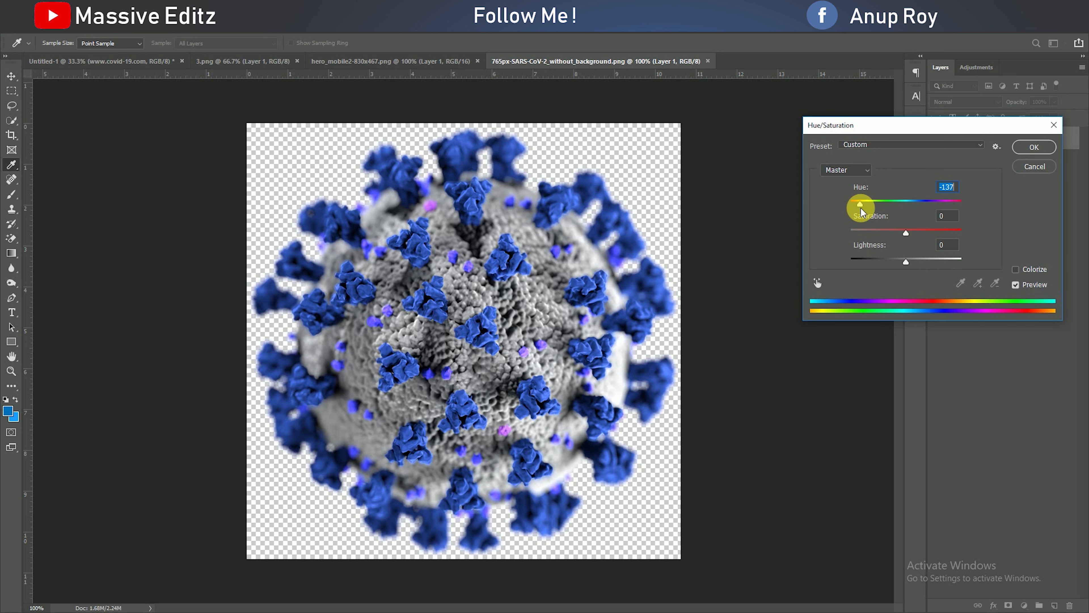
drag(862, 211, 866, 212)
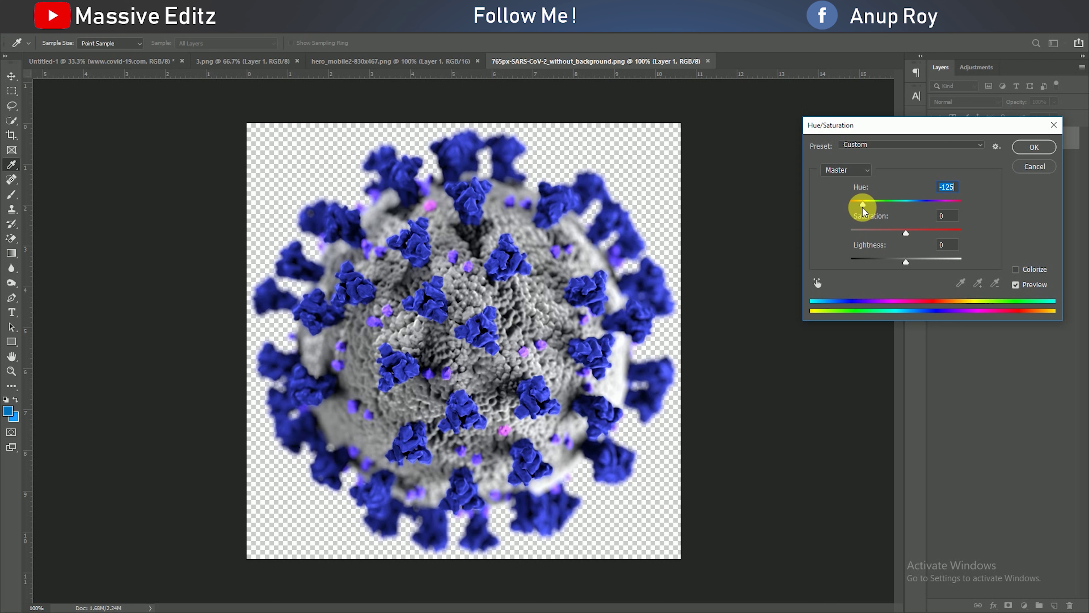
drag(863, 205, 861, 205)
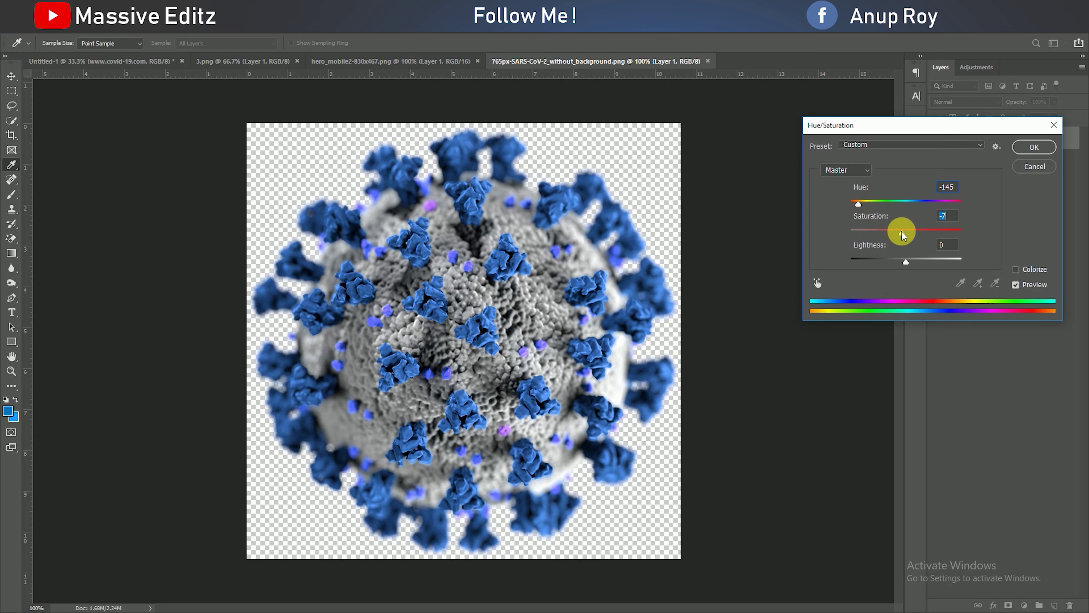
drag(895, 236, 928, 236)
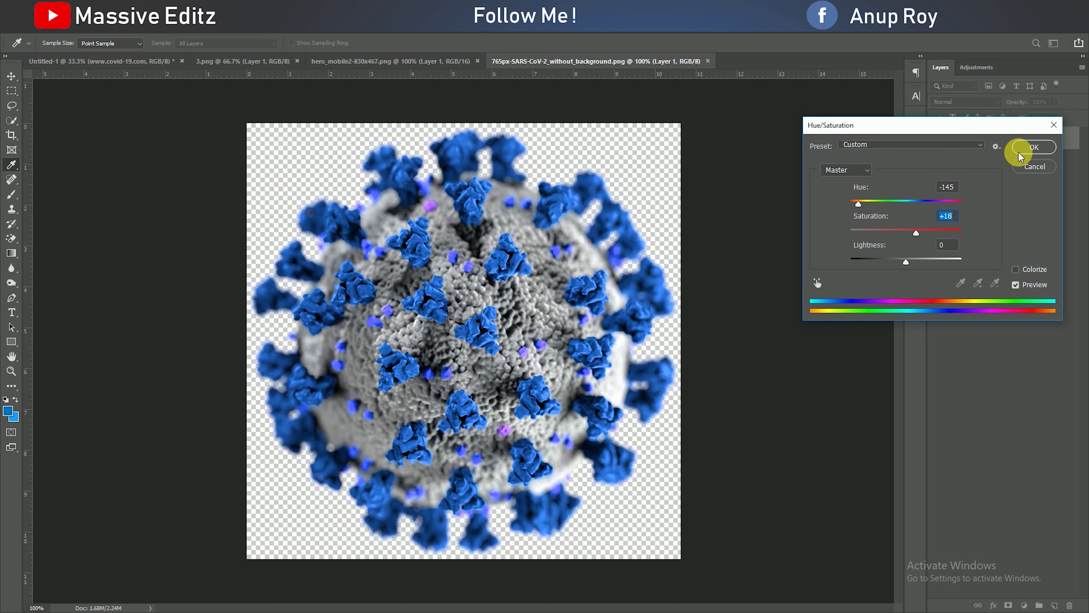
click(1034, 147)
key(v)
mouse_move(485, 316)
mouse_down()
mouse_move(142, 79)
mouse_move(414, 440)
mouse_move(586, 558)
mouse_up()
Place the virus in the bottom-right corner and give it a 4.1 px Gaussian Blur
drag(585, 499, 598, 500)
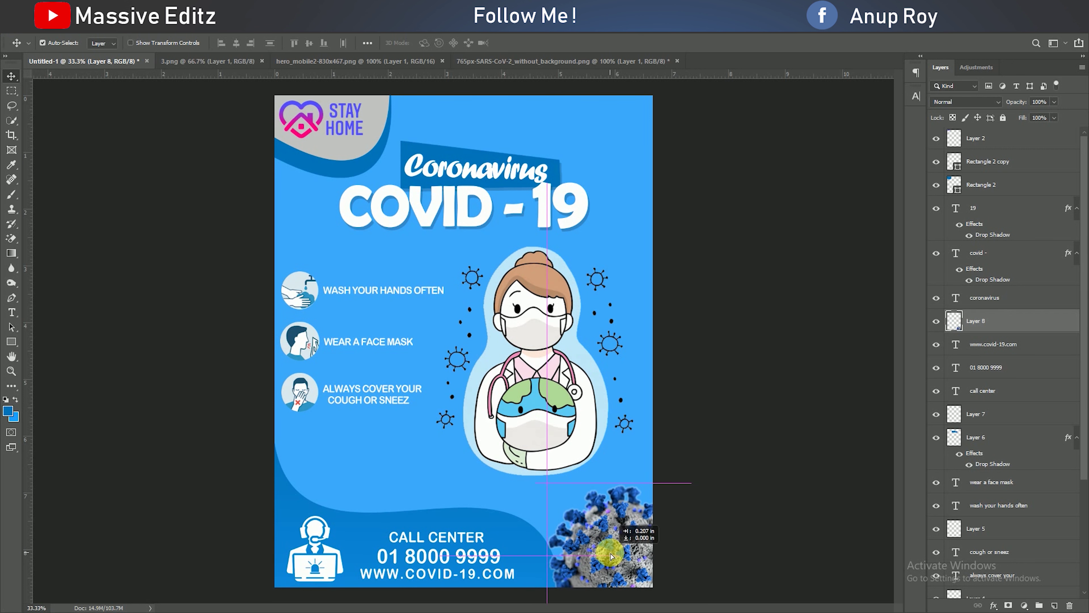
click(165, 29)
mouse_move(178, 152)
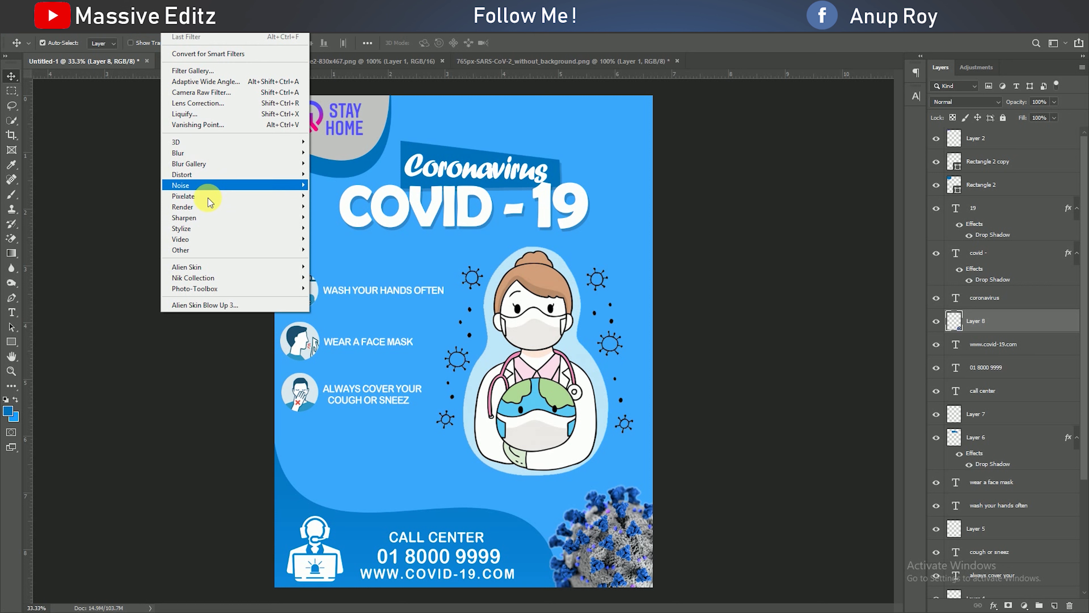
click(339, 195)
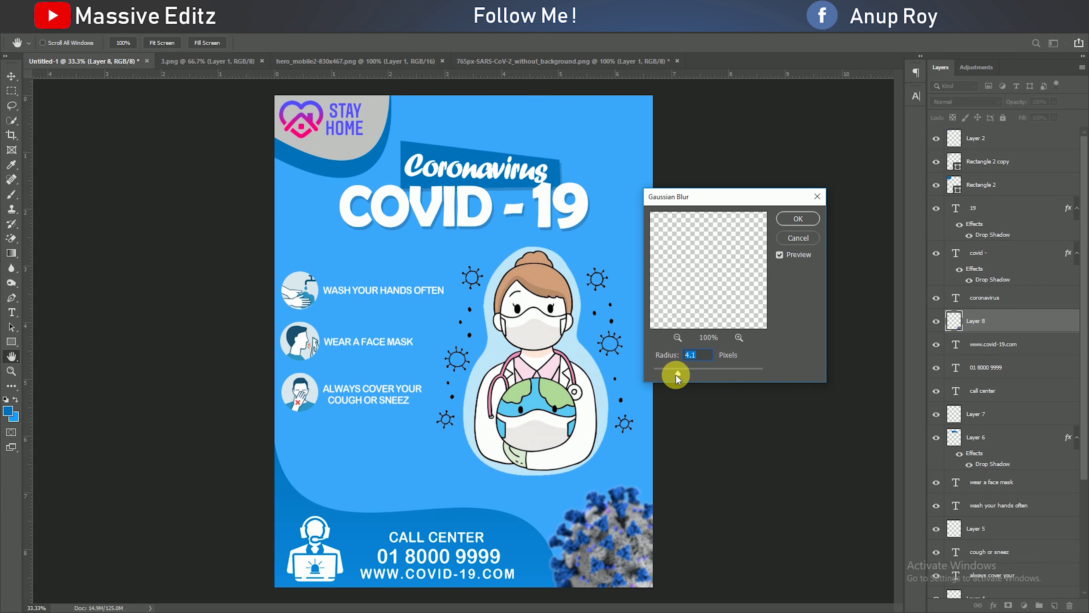
click(798, 218)
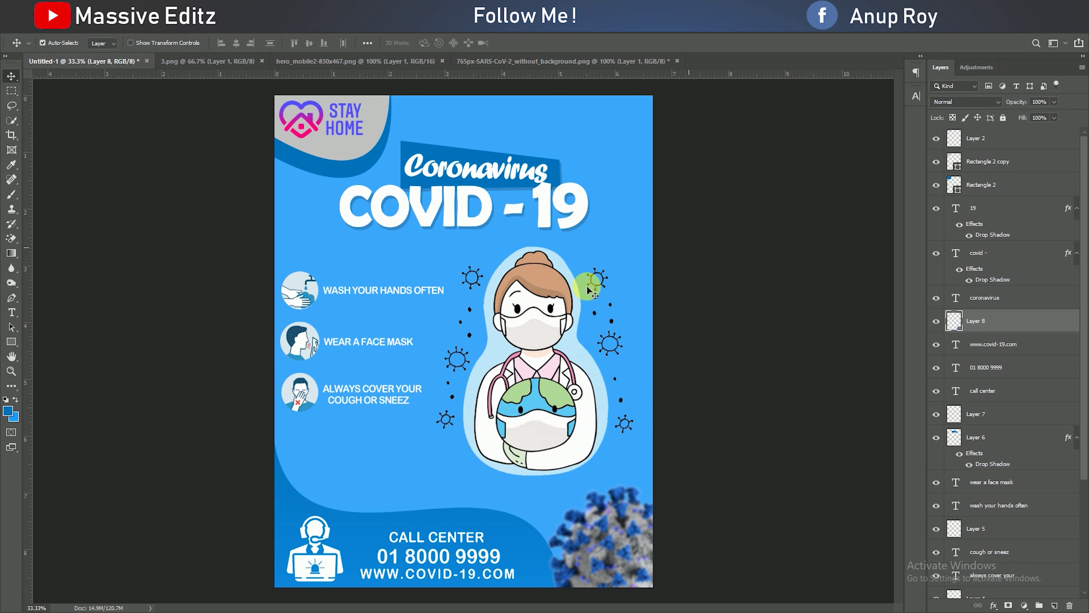
Duplicate the blurred virus, scale the copy to 27%, and place it near the top right
drag(623, 542, 549, 262)
key(ctrl+t)
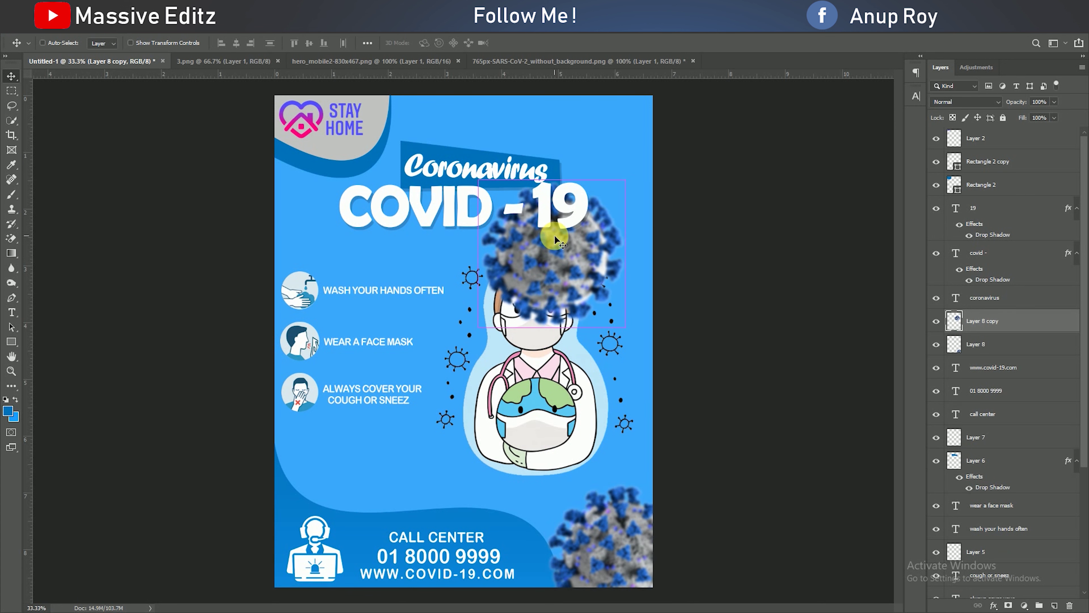
mouse_move(626, 326)
mouse_down()
mouse_move(503, 198)
mouse_move(527, 139)
mouse_move(607, 128)
mouse_up()
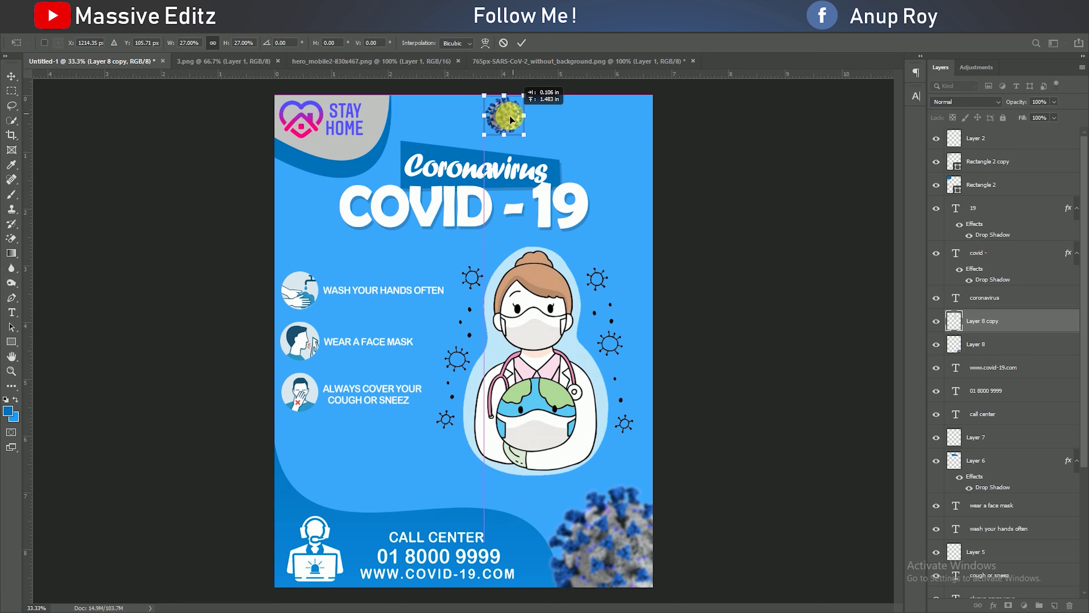
click(523, 42)
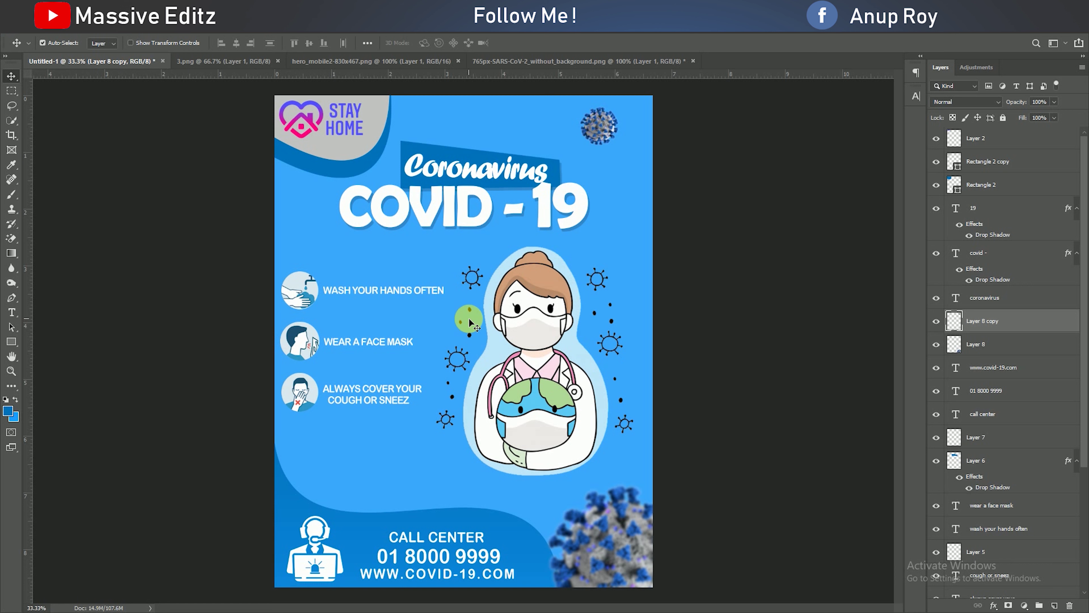
Type the tagline "let's stop it together" as a new text line on the poster
click(12, 312)
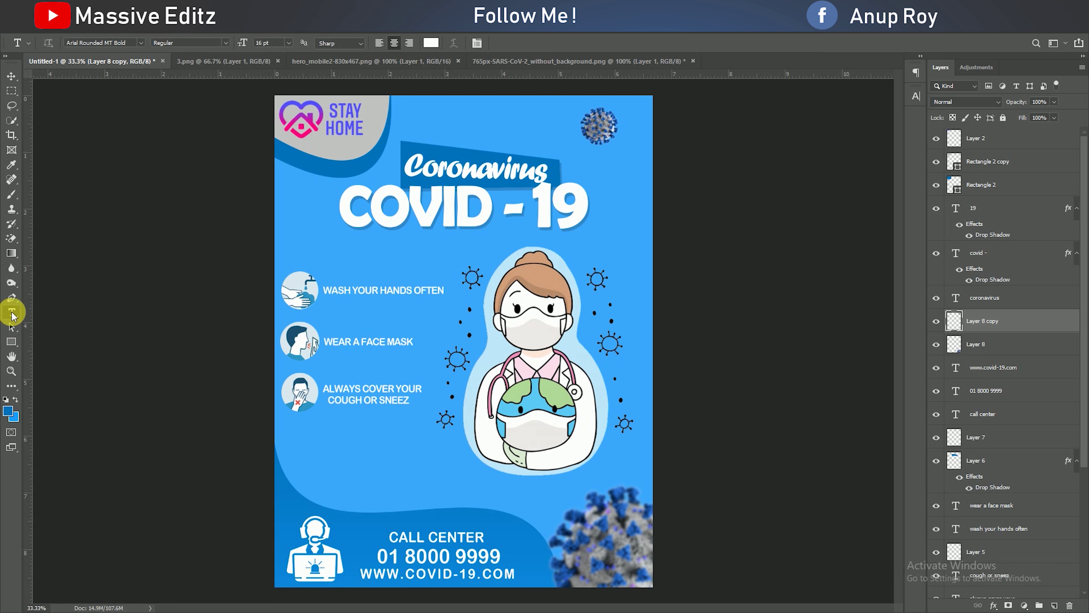
click(371, 274)
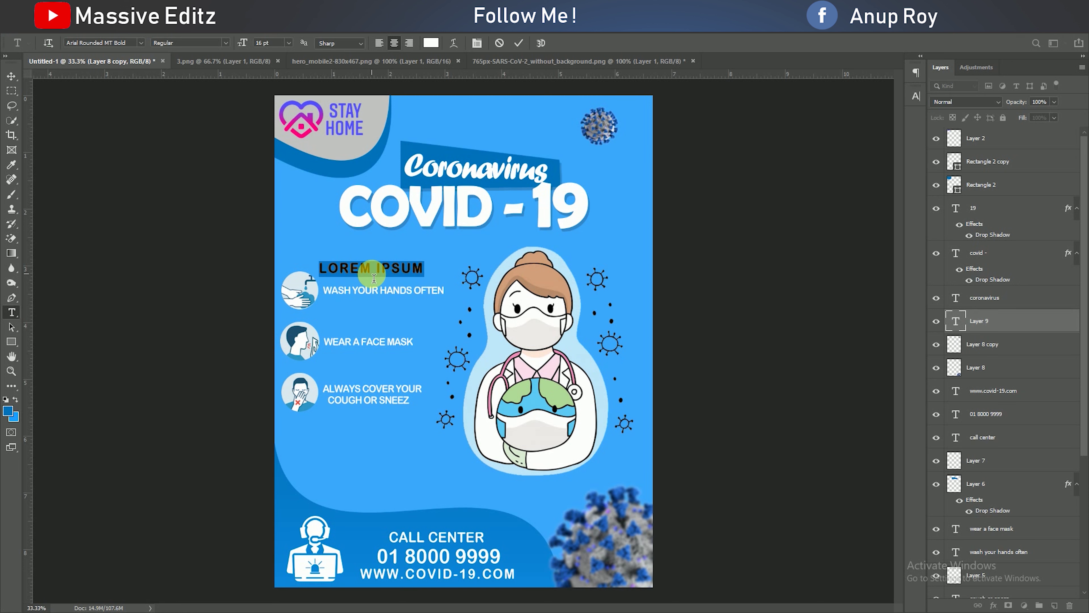
text(LET’S STOP IT)
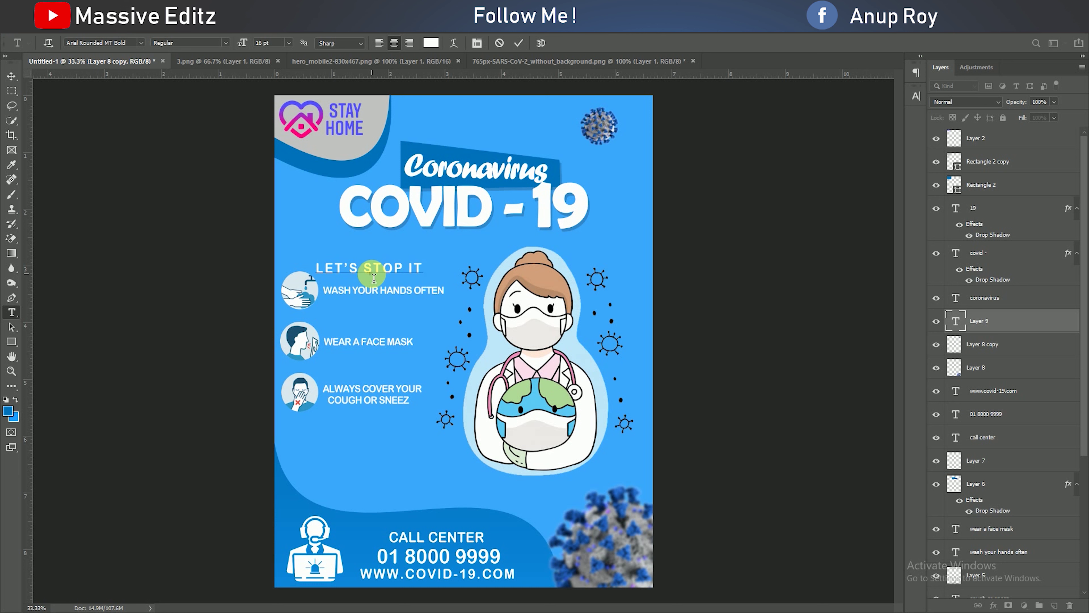
text( TOG)
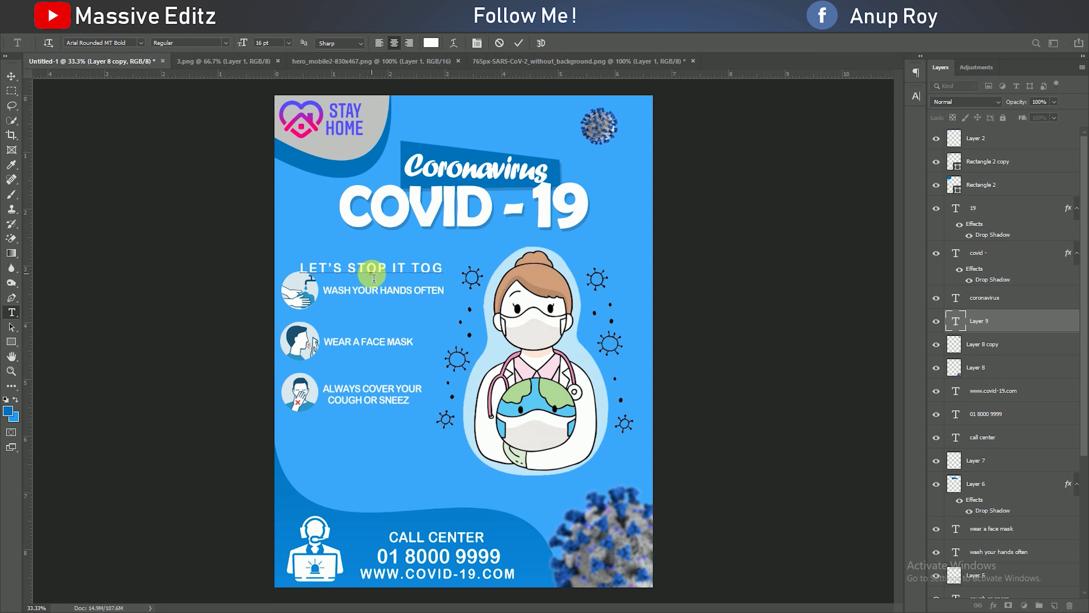
text(ETHER)
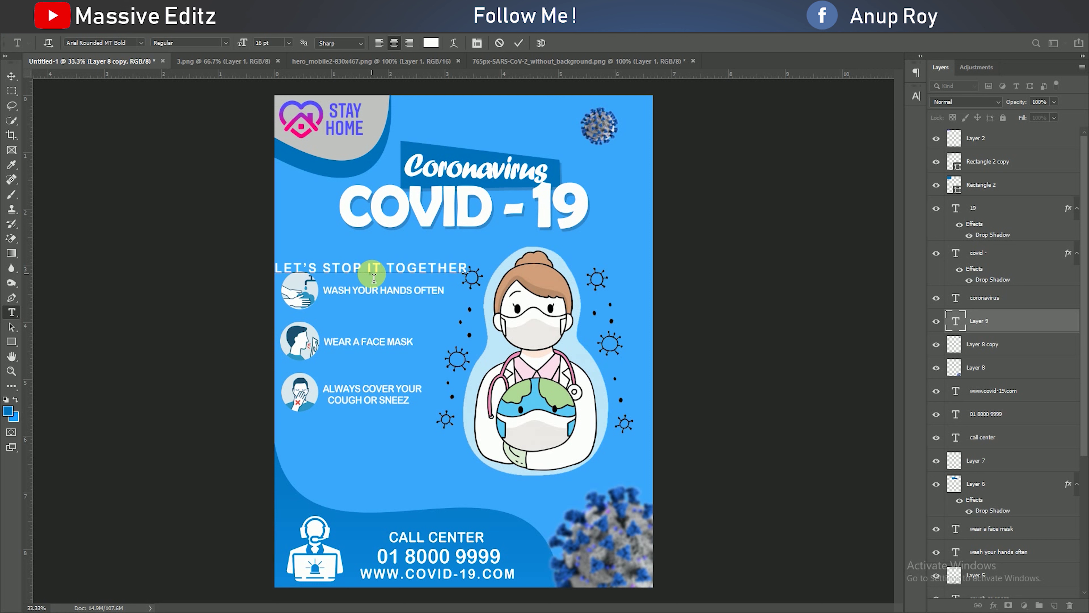
Give the tagline tighter letter spacing, the Chiller font and no all-caps
triple_click(388, 273)
click(917, 96)
click(885, 137)
text(-50)
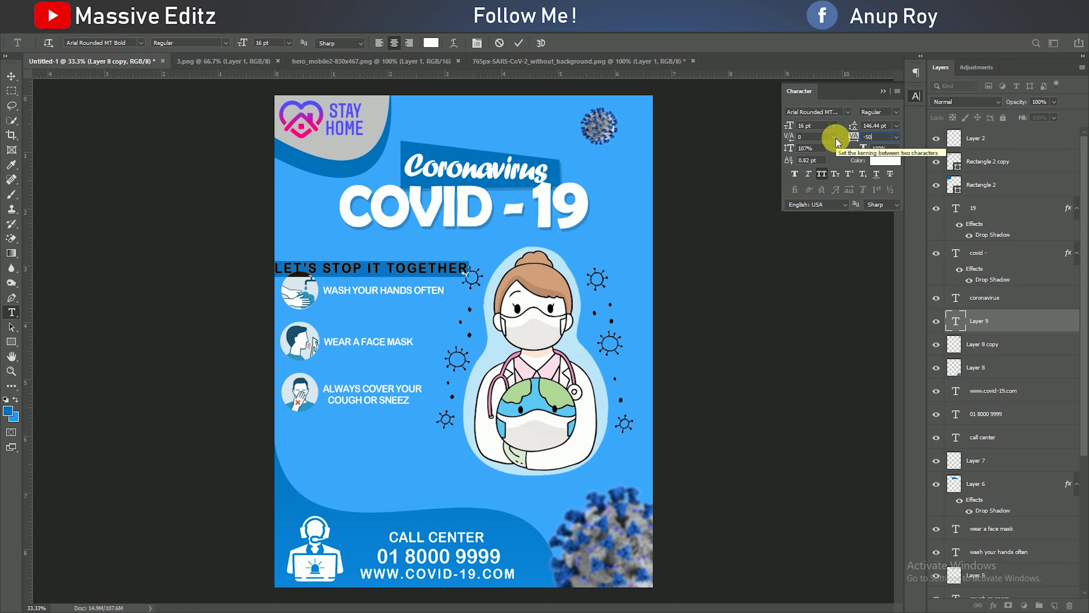
key(Return)
click(848, 112)
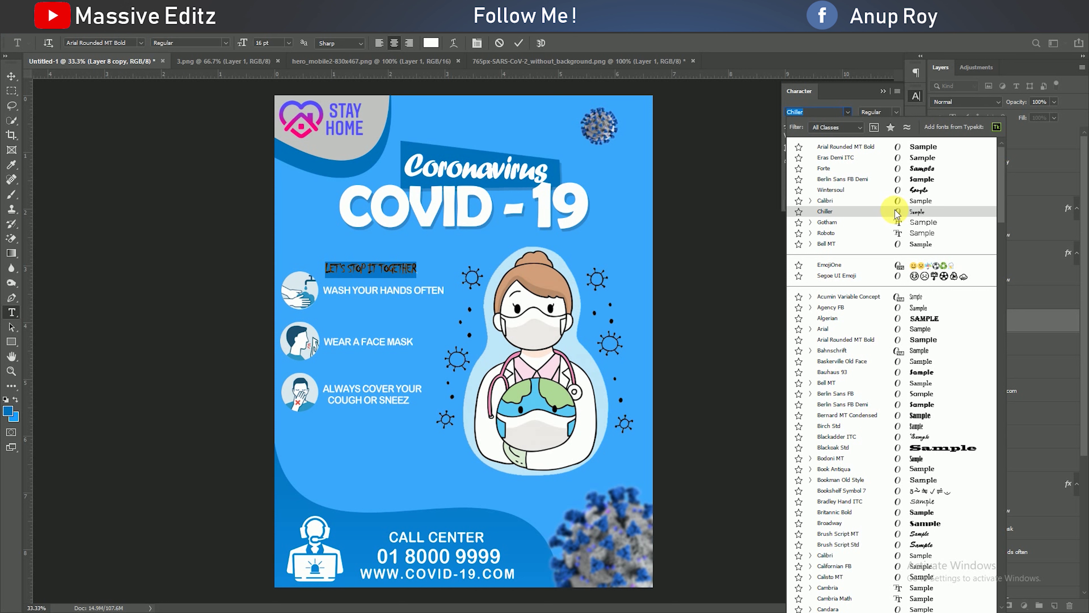
click(905, 211)
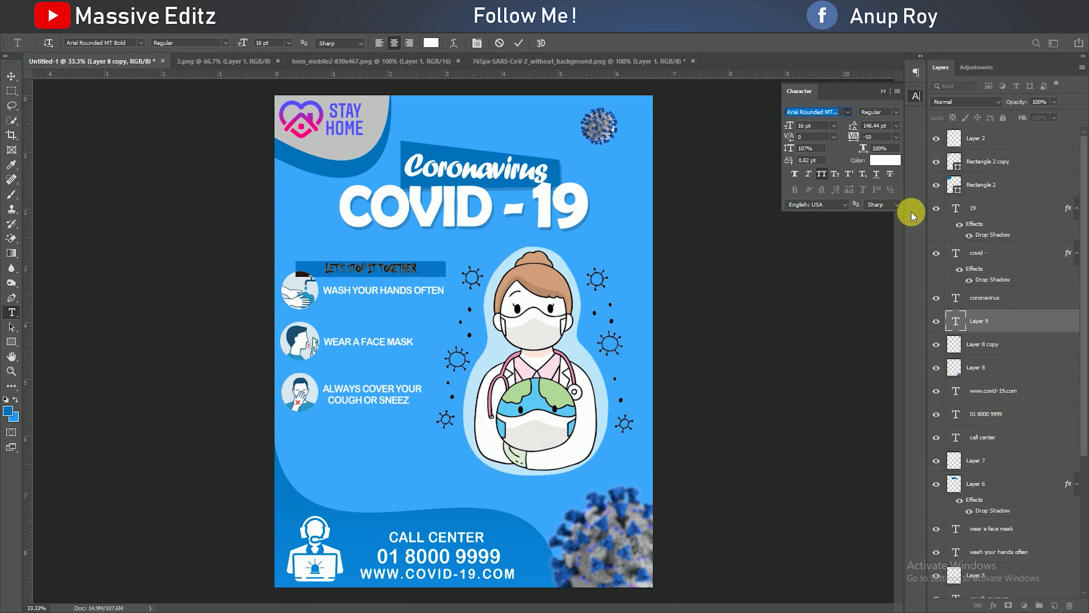
text(Chiller)
click(823, 175)
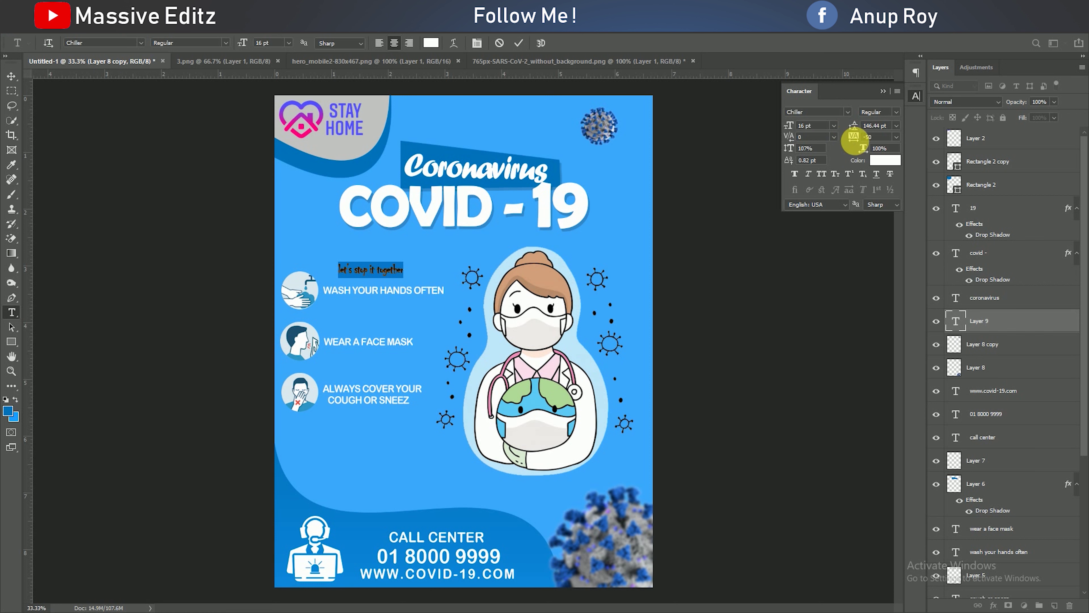
Colour the tagline dark blue, enlarge it to 28 pt, and place it under the COVID-19 title
click(885, 160)
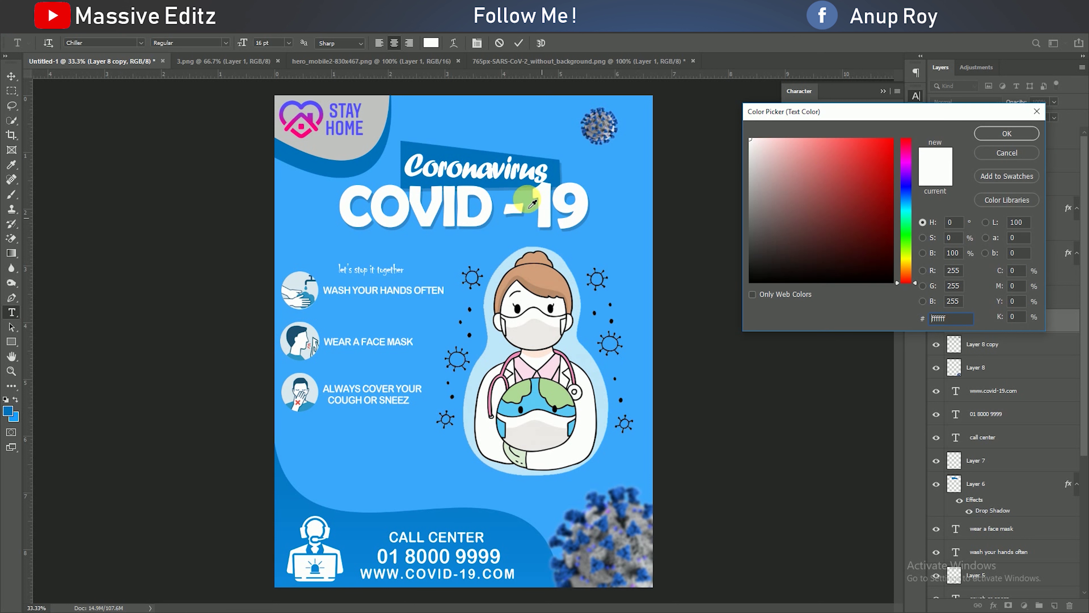
click(372, 551)
click(480, 163)
click(1007, 133)
click(885, 160)
click(891, 201)
click(1005, 134)
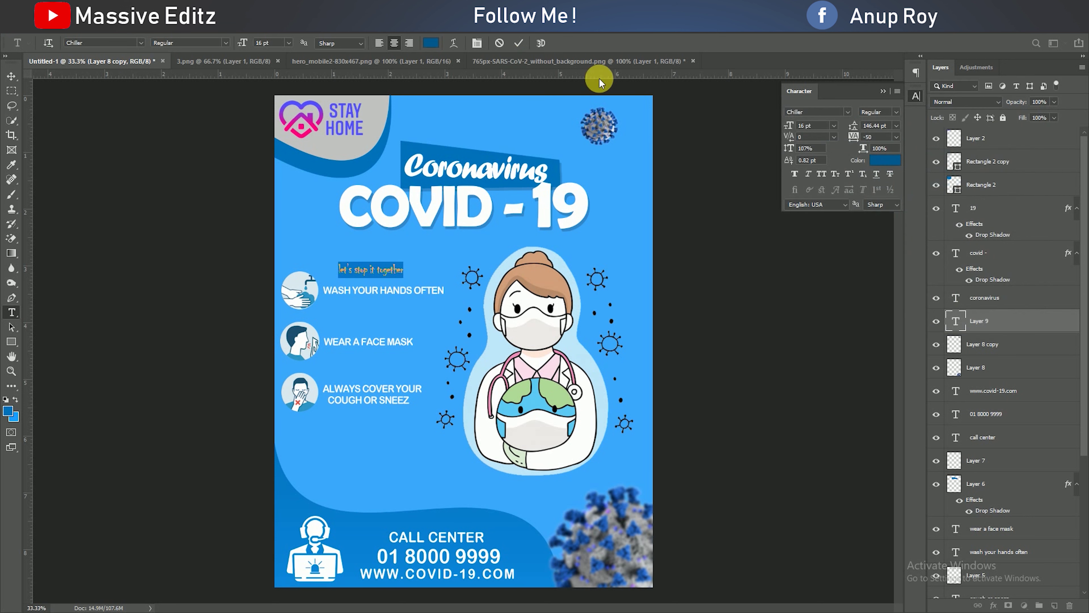
drag(788, 126, 800, 131)
click(519, 43)
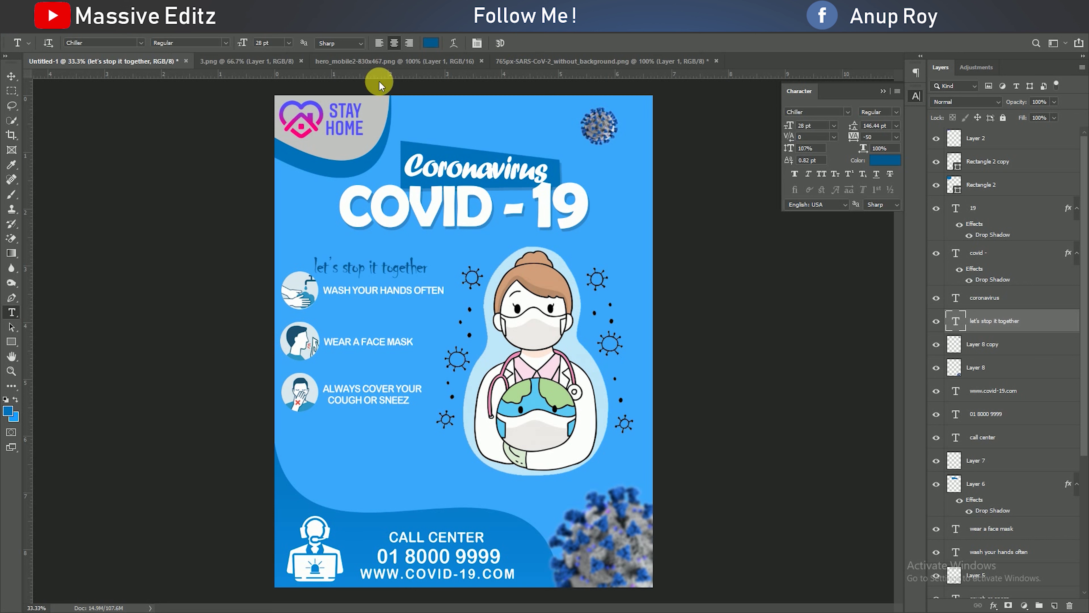
click(11, 76)
drag(347, 273, 376, 252)
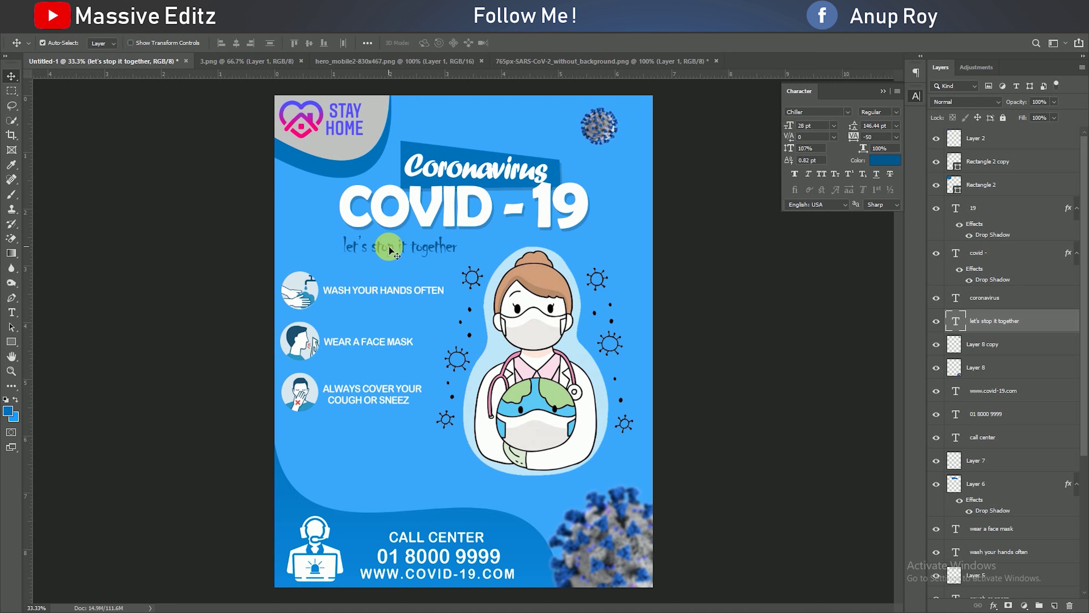
Switch the tagline to Wintersoul with wider letter spacing, nudged slightly right under the title
click(11, 312)
click(438, 246)
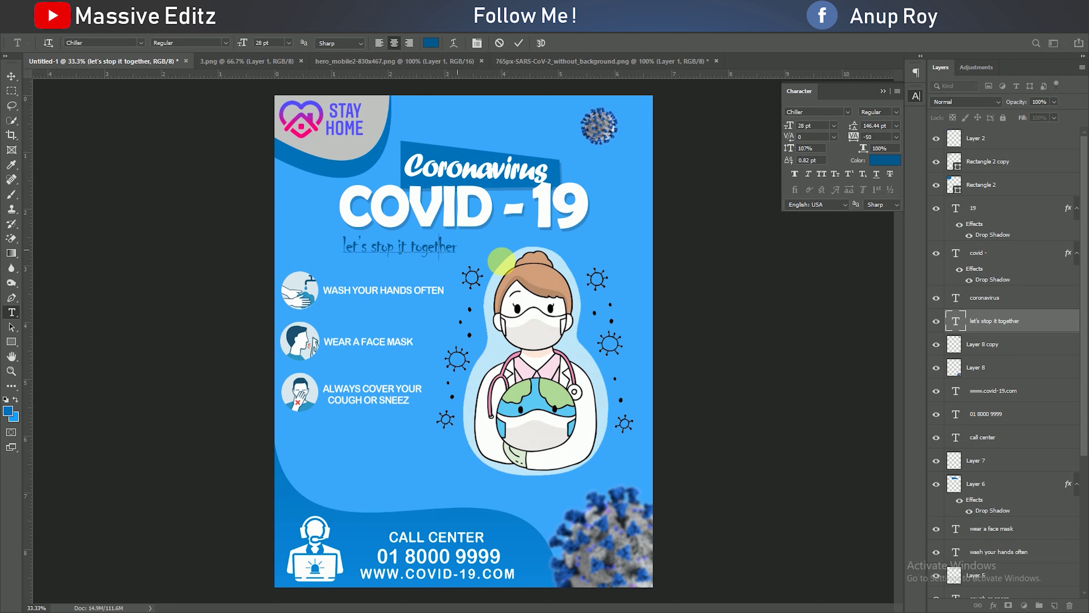
key(ctrl+a)
click(847, 111)
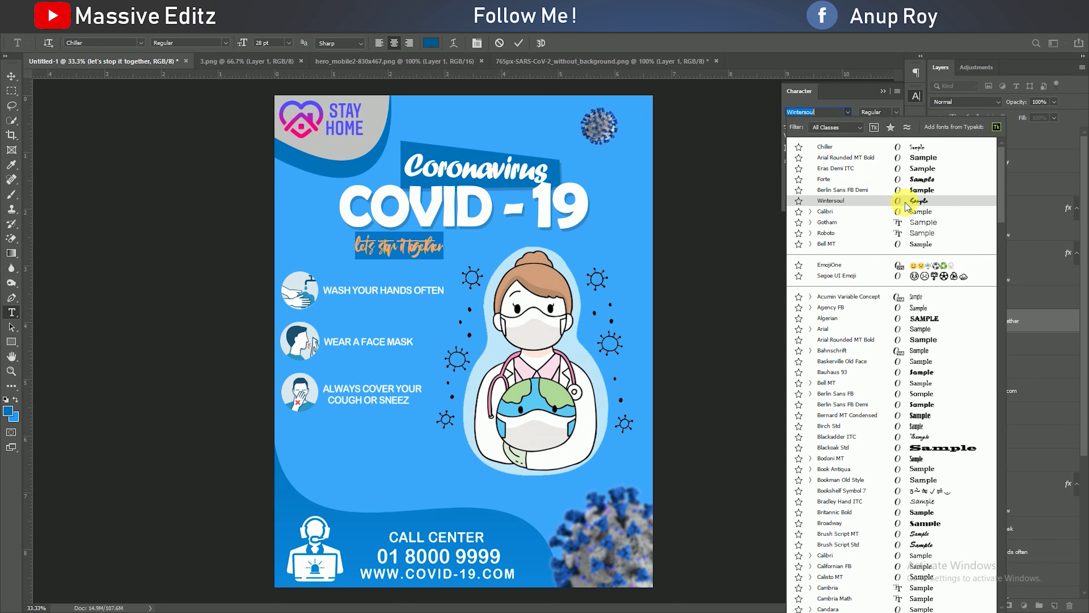
click(905, 202)
drag(855, 137, 861, 141)
click(519, 43)
click(11, 76)
drag(423, 252, 431, 252)
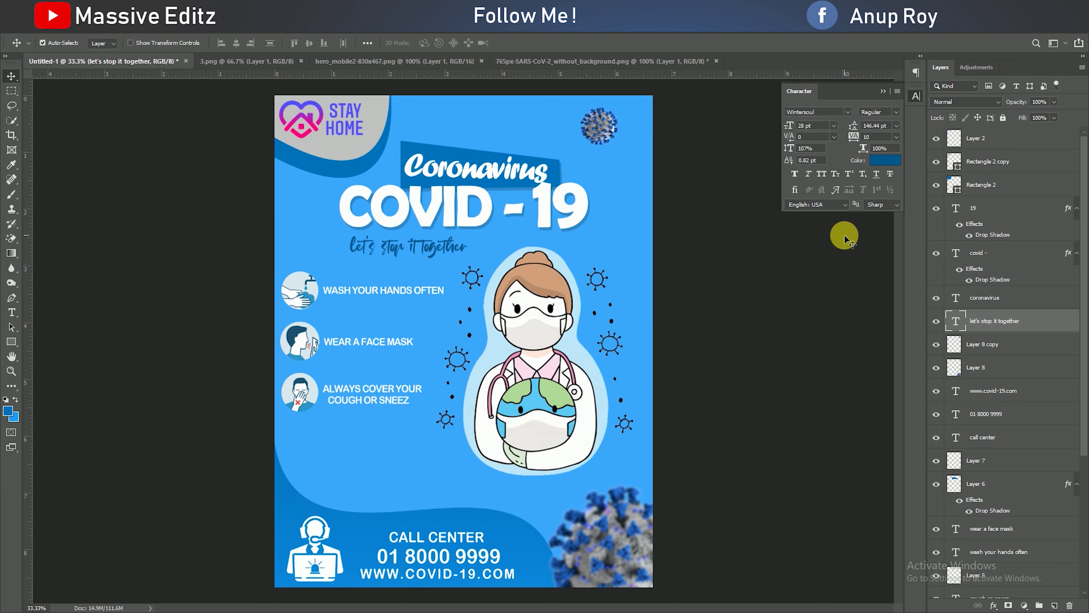
click(883, 91)
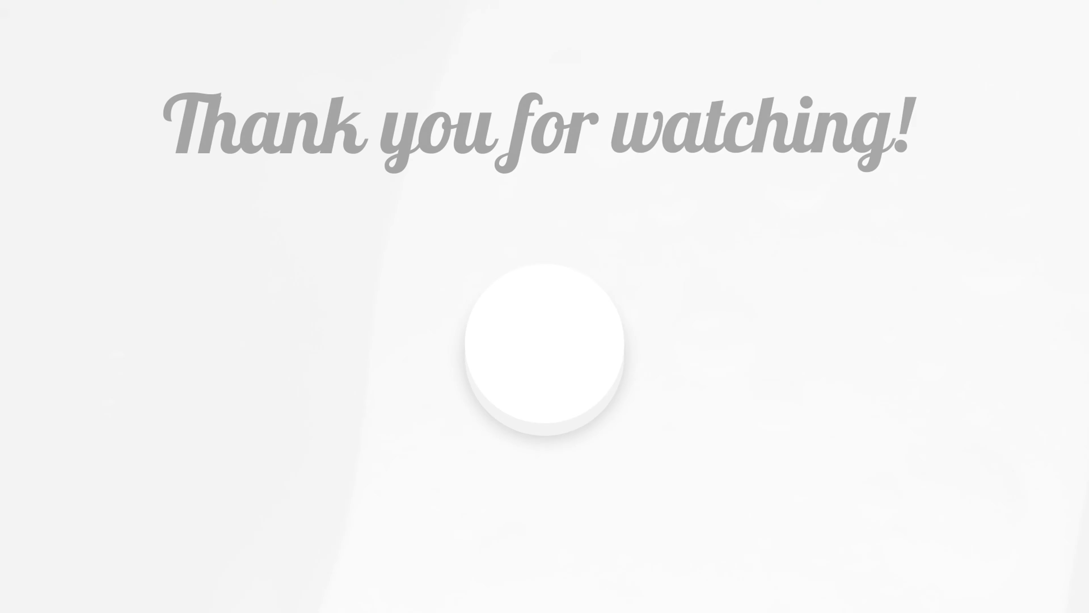